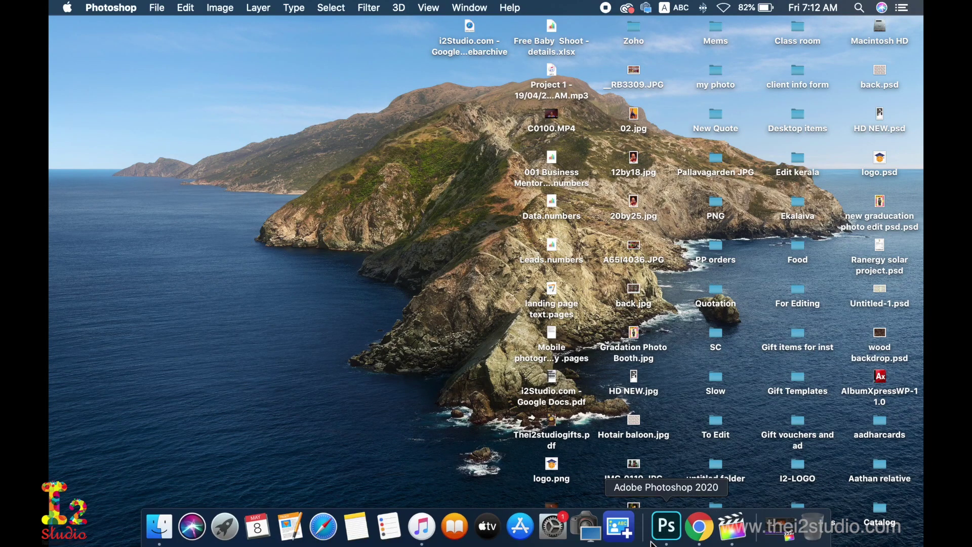
Launch Adobe Photoshop 2020 from the macOS Dock
click(668, 529)
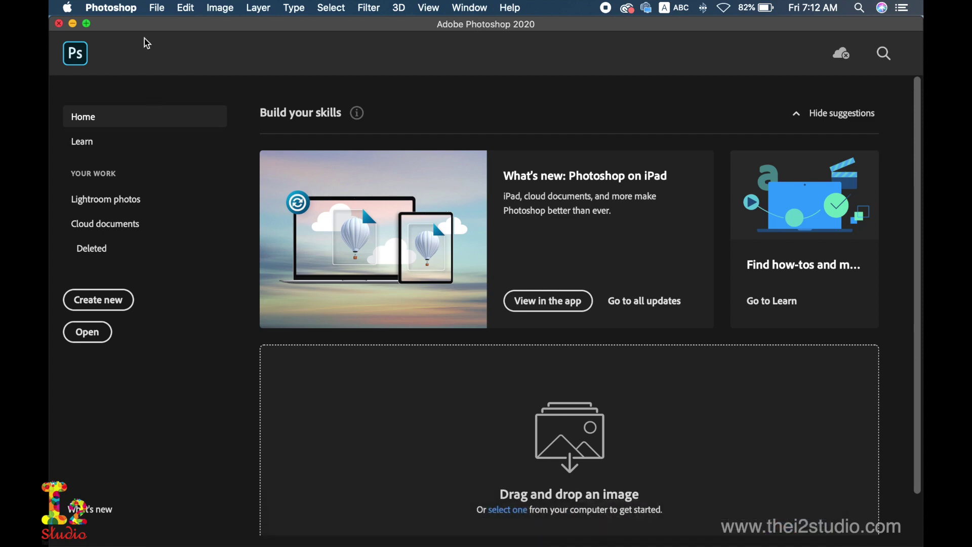
Start a new document and browse the Photo, Print, Art & Illustration, Web, Mobile and Film & Video presets, ending on Photo
click(160, 9)
click(165, 24)
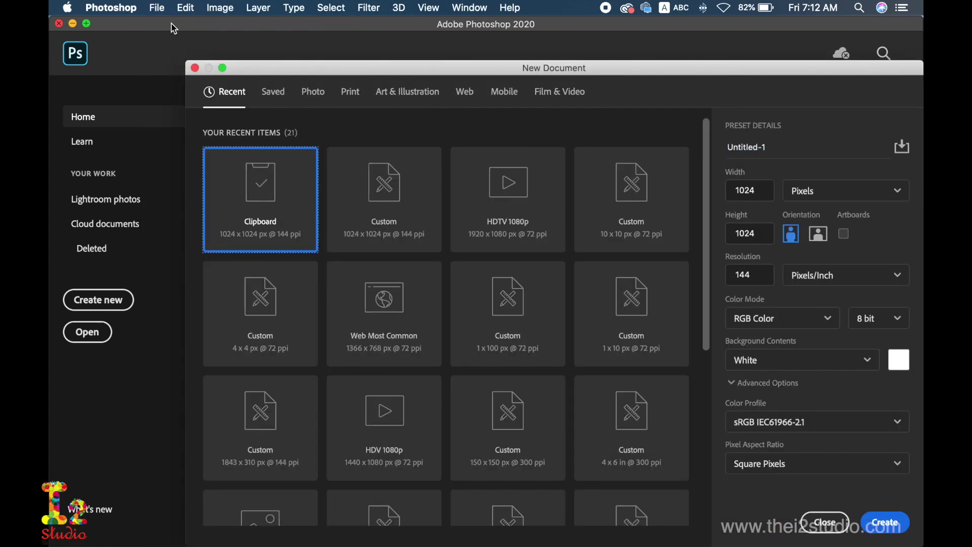
click(310, 97)
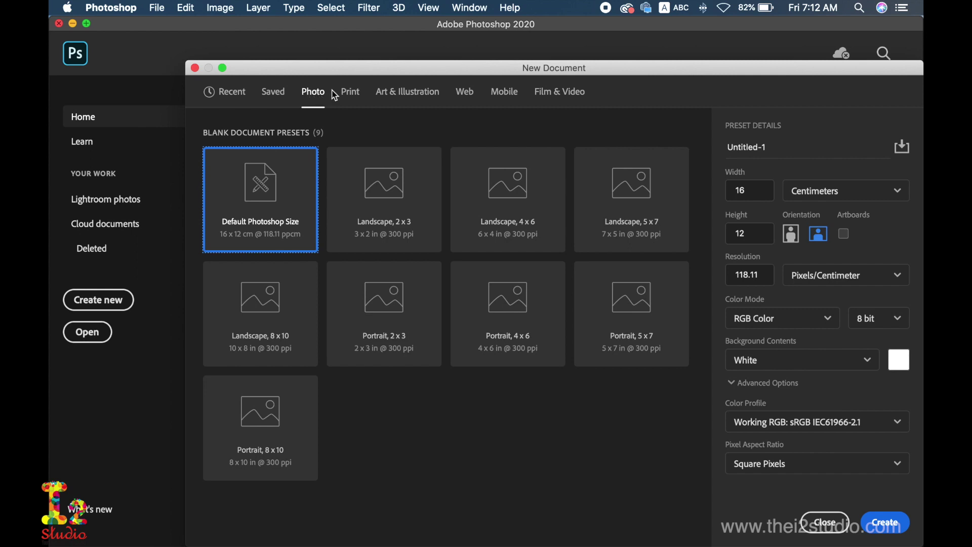
click(355, 96)
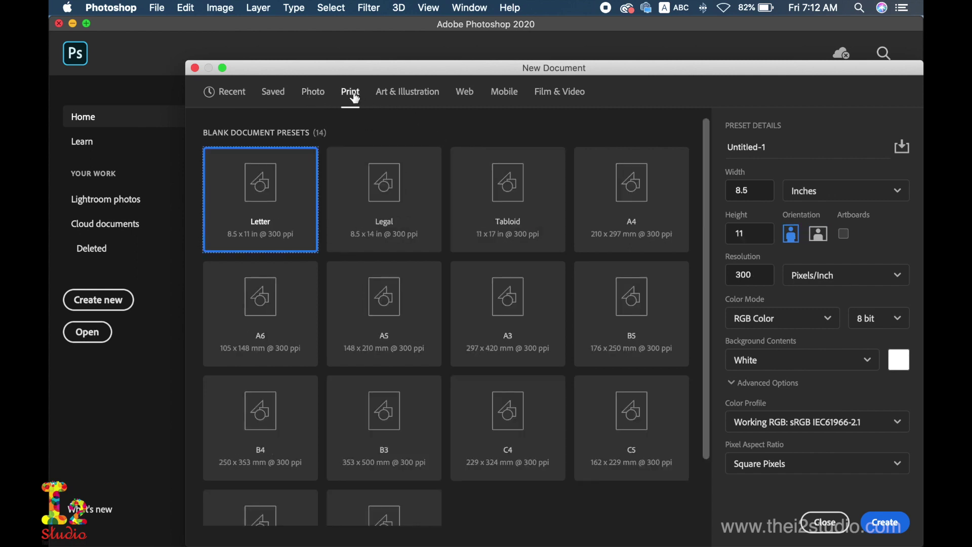
click(412, 95)
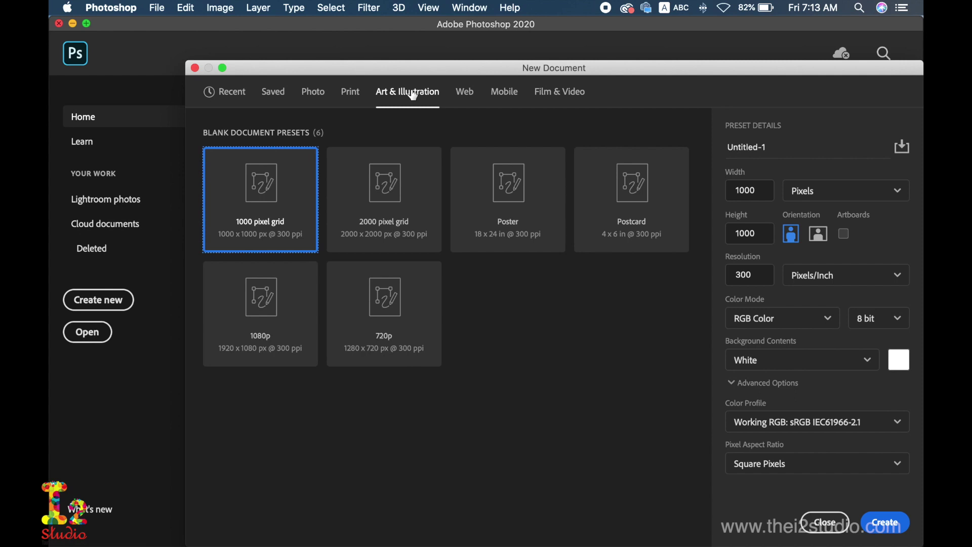
click(469, 96)
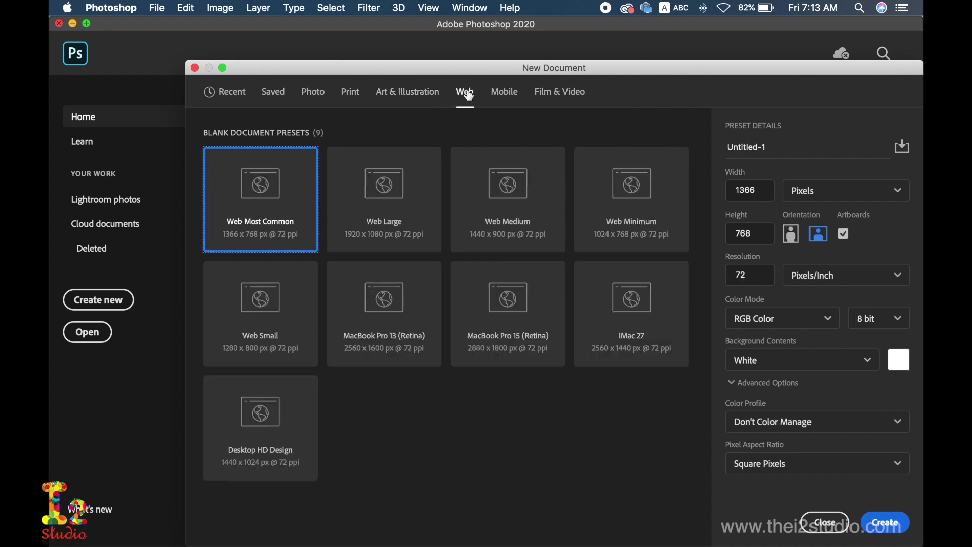
click(503, 97)
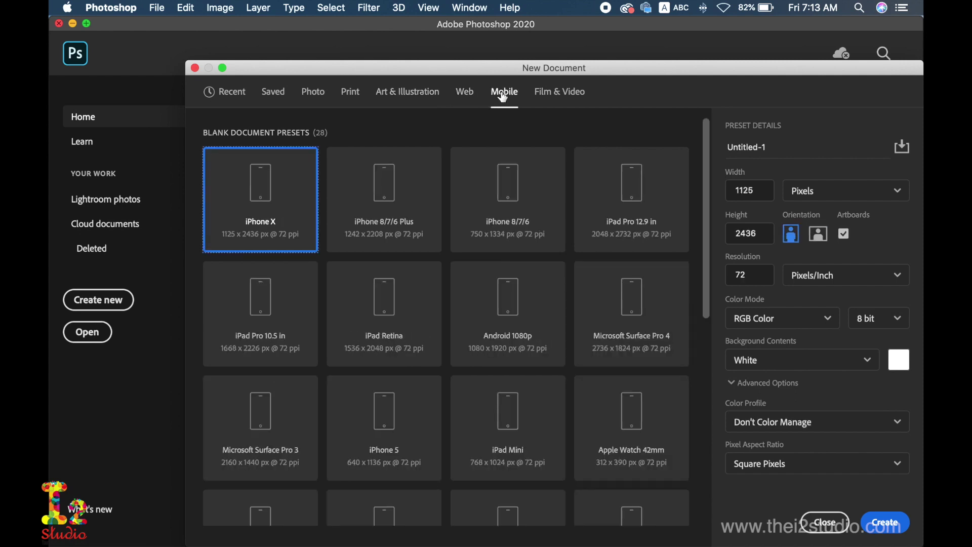
click(551, 97)
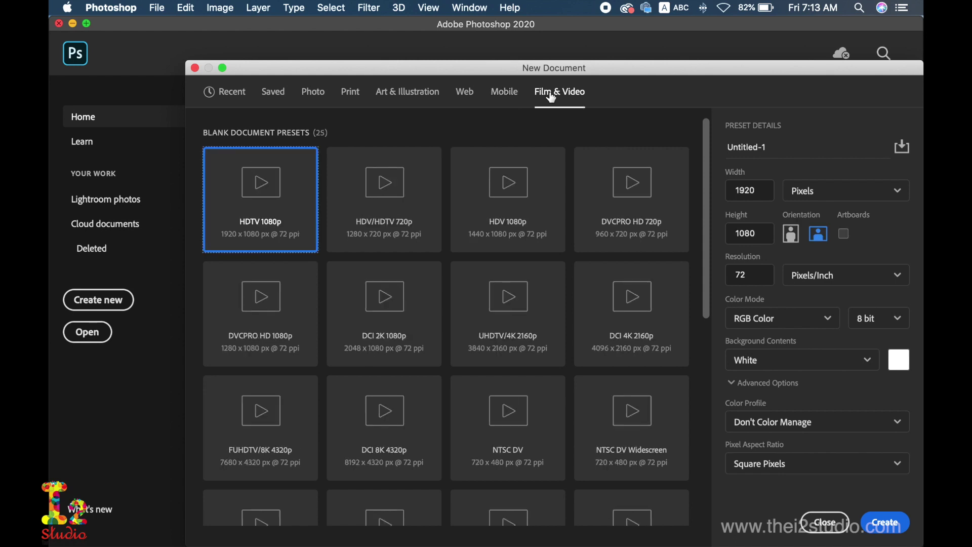
click(314, 94)
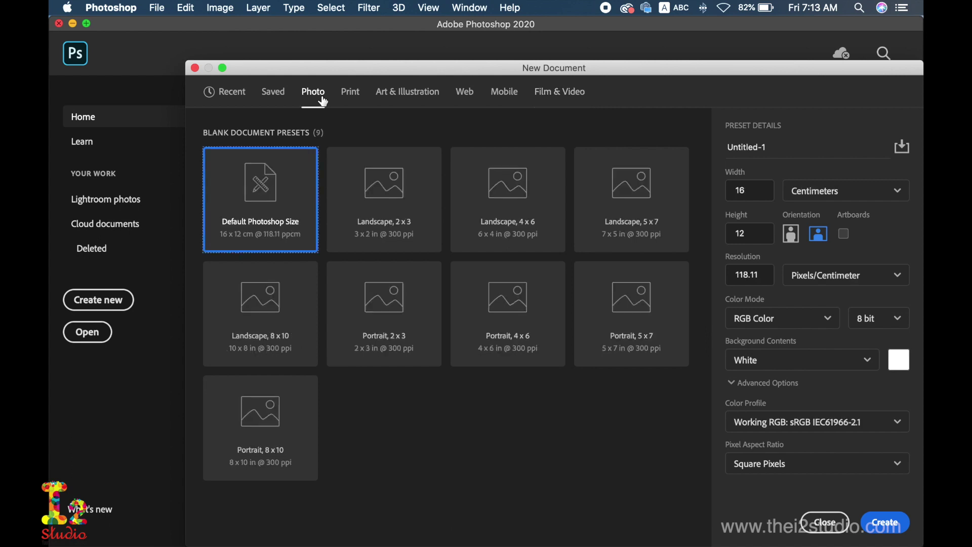
Review the width and resolution units, keeping Centimeters and Pixels/Centimeter
double_click(752, 187)
click(839, 201)
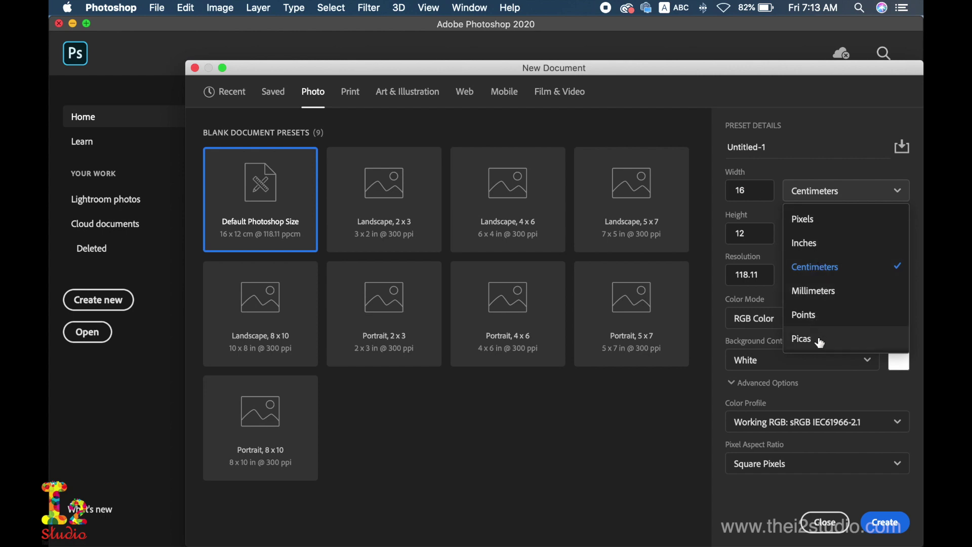
click(782, 267)
key(Tab)
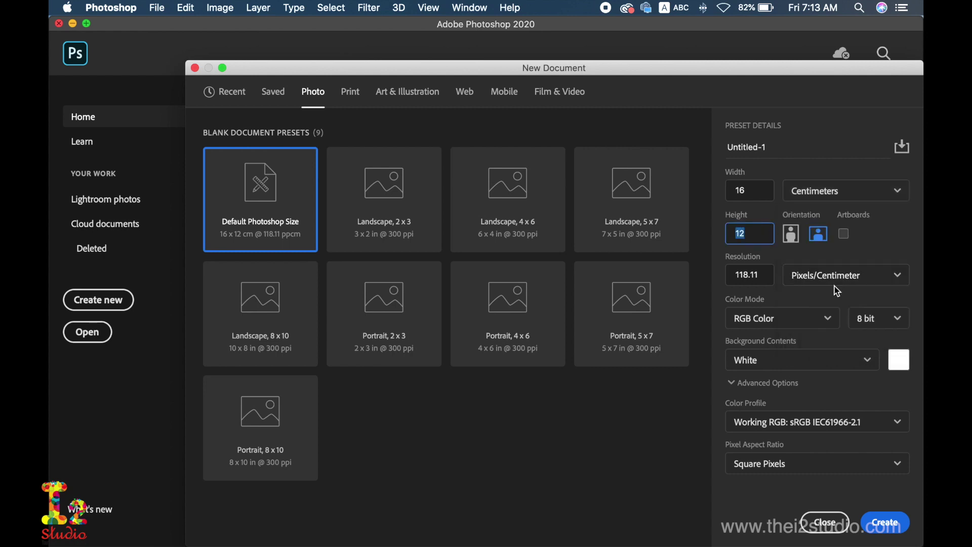
click(811, 278)
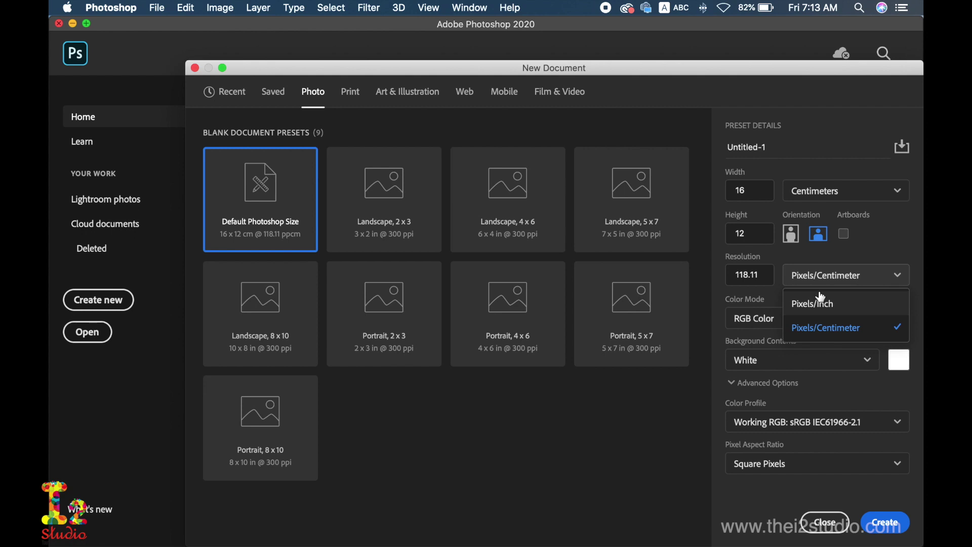
click(781, 264)
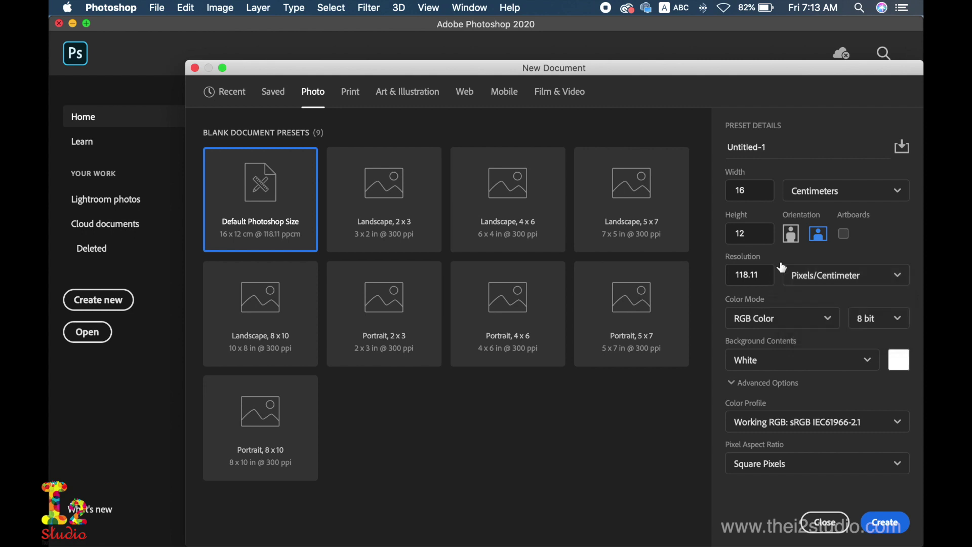
Keep RGB Color at 8 bit and set Background Contents to Transparent
click(826, 320)
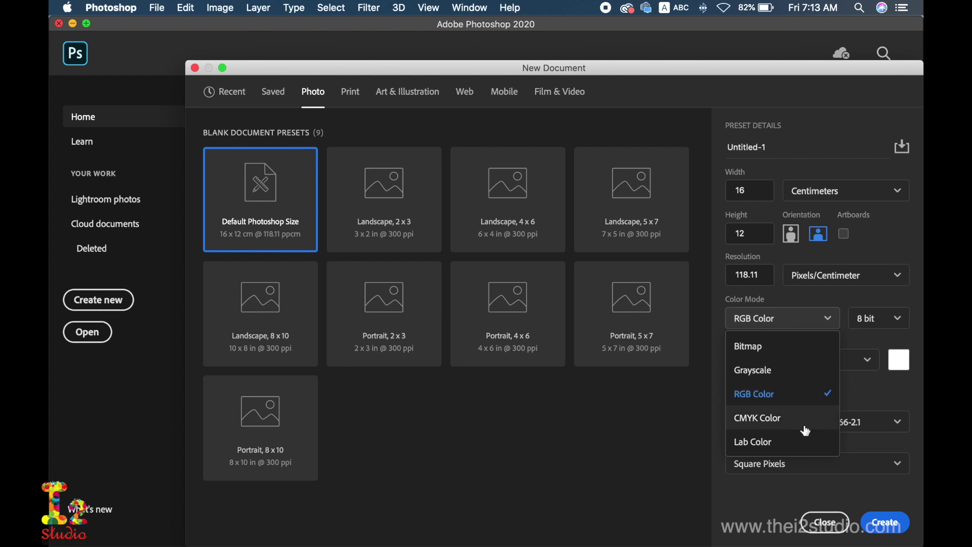
click(866, 317)
click(865, 316)
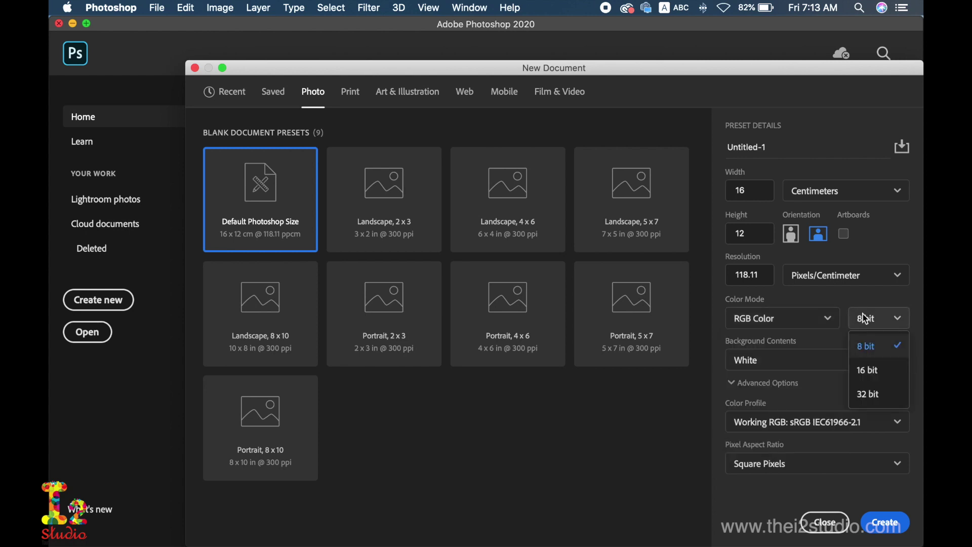
click(846, 299)
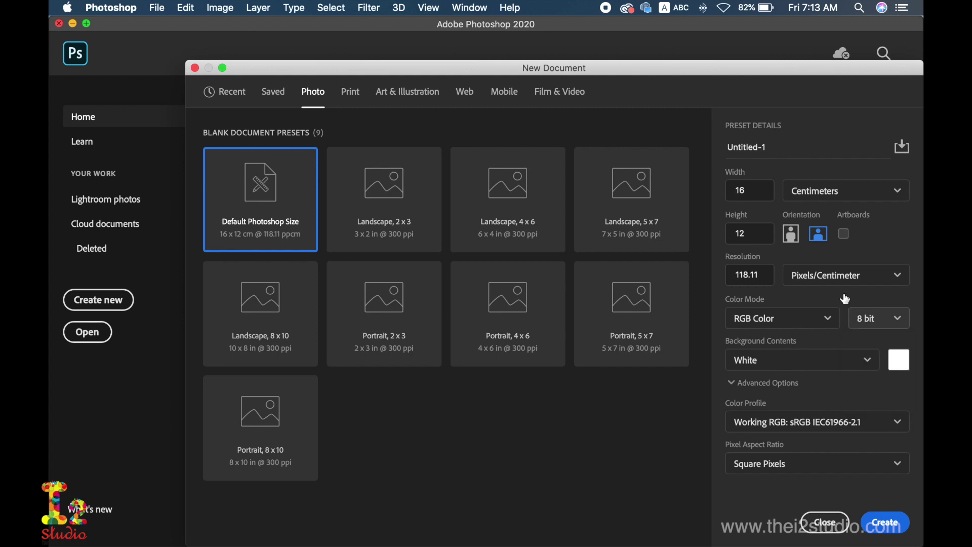
click(863, 361)
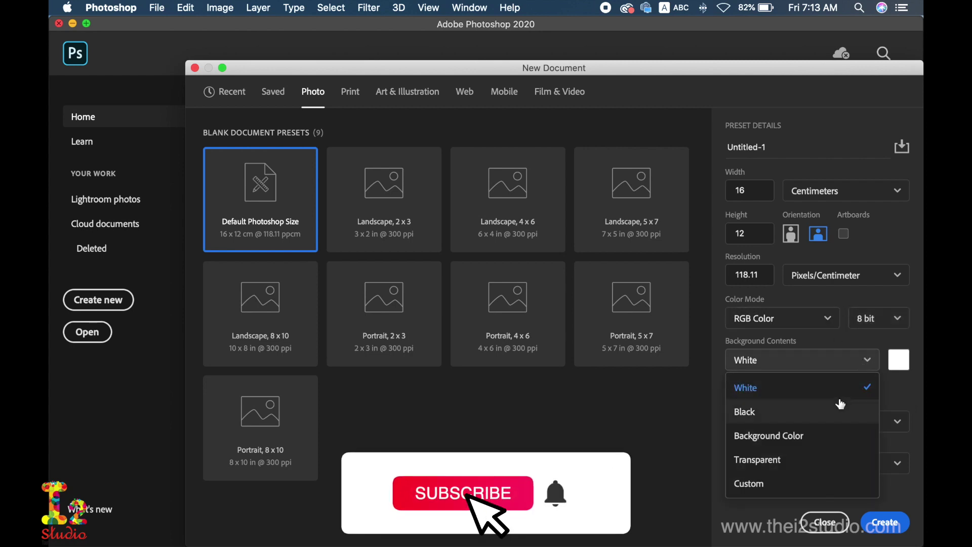
click(821, 458)
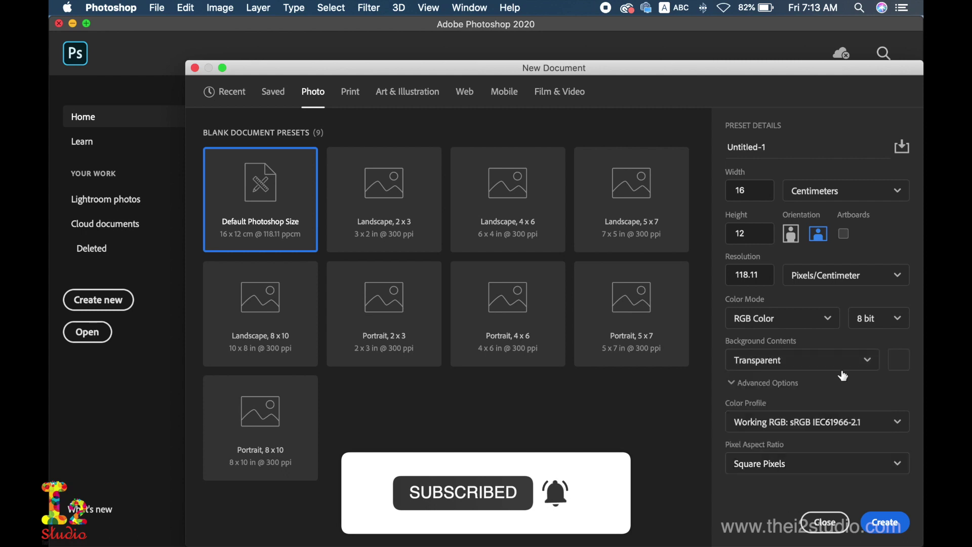
click(865, 361)
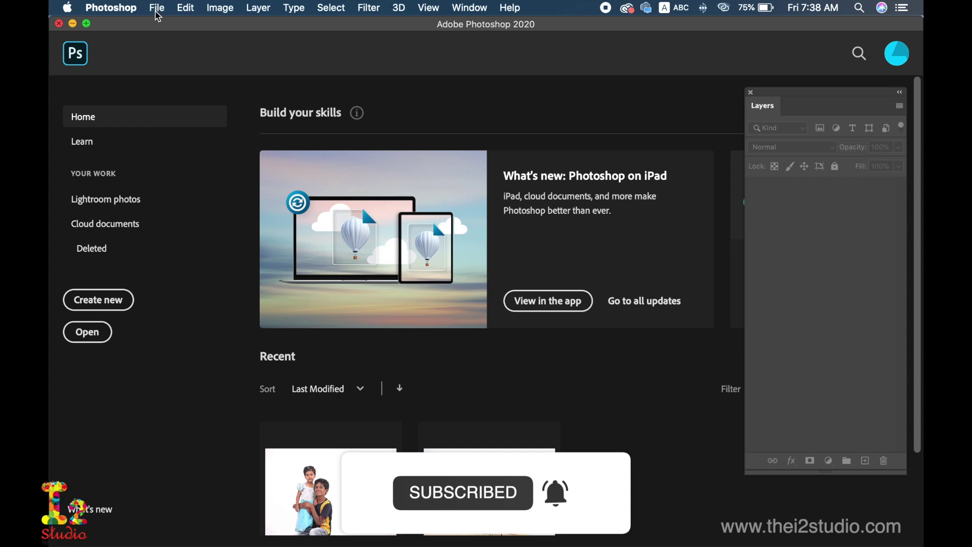
Create a 6 x 4 inch, 300 ppi document from the Photo preset Landscape, 4 x 6
click(157, 9)
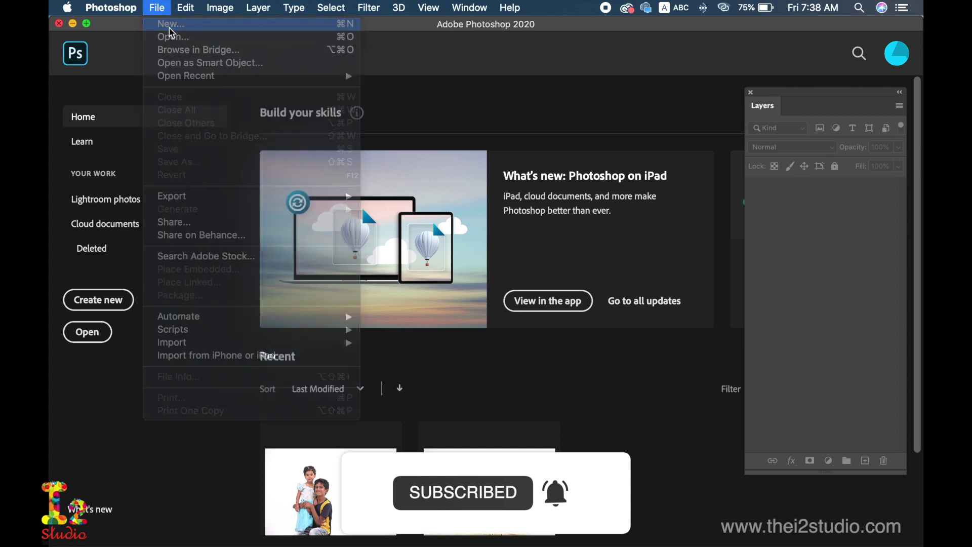
click(170, 26)
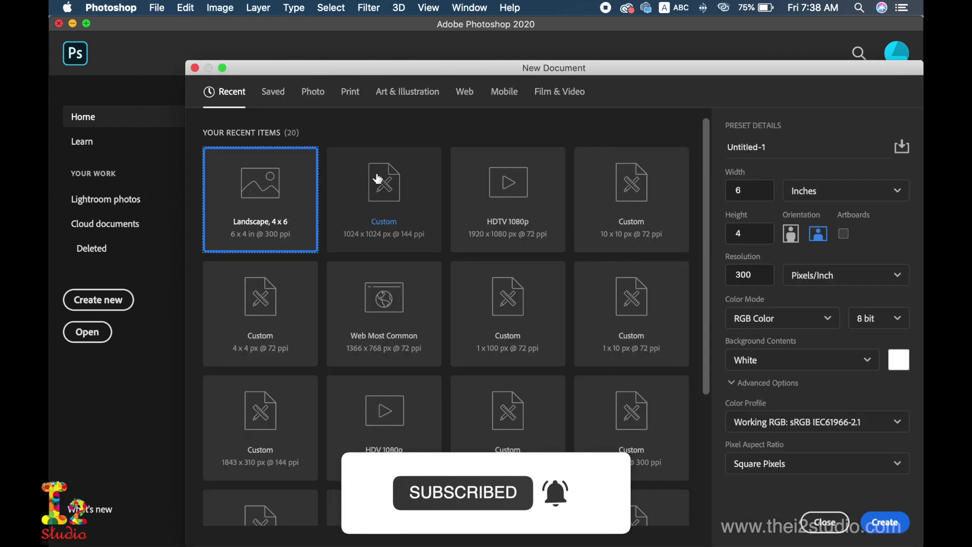
click(309, 93)
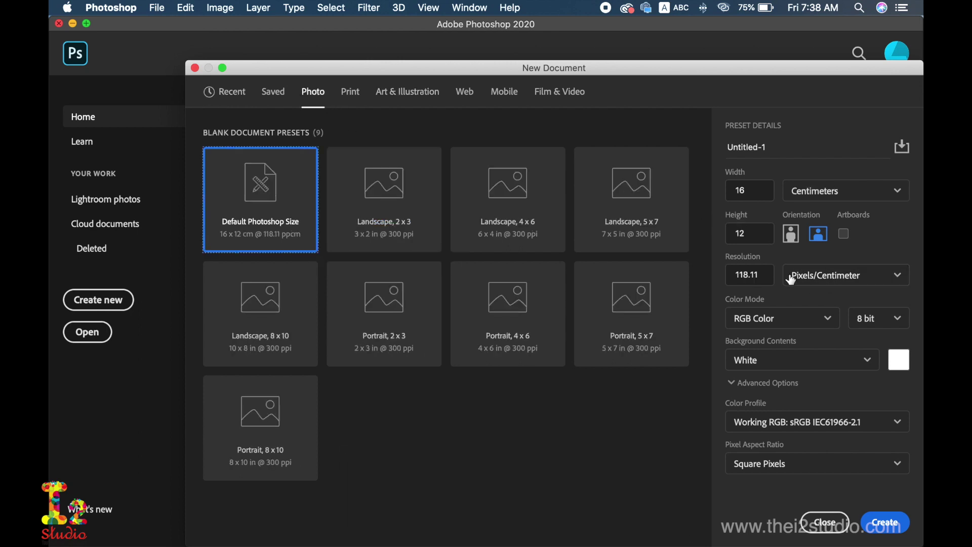
click(498, 186)
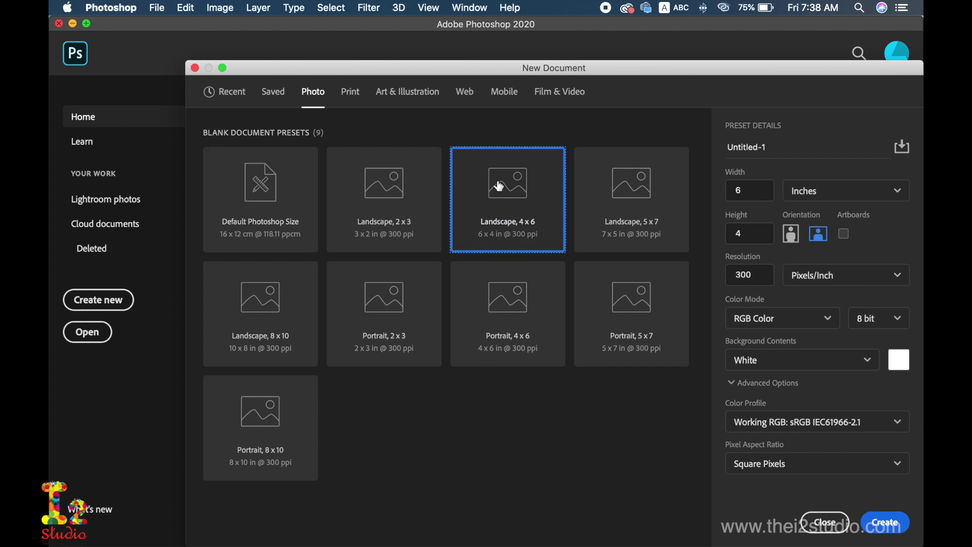
click(895, 526)
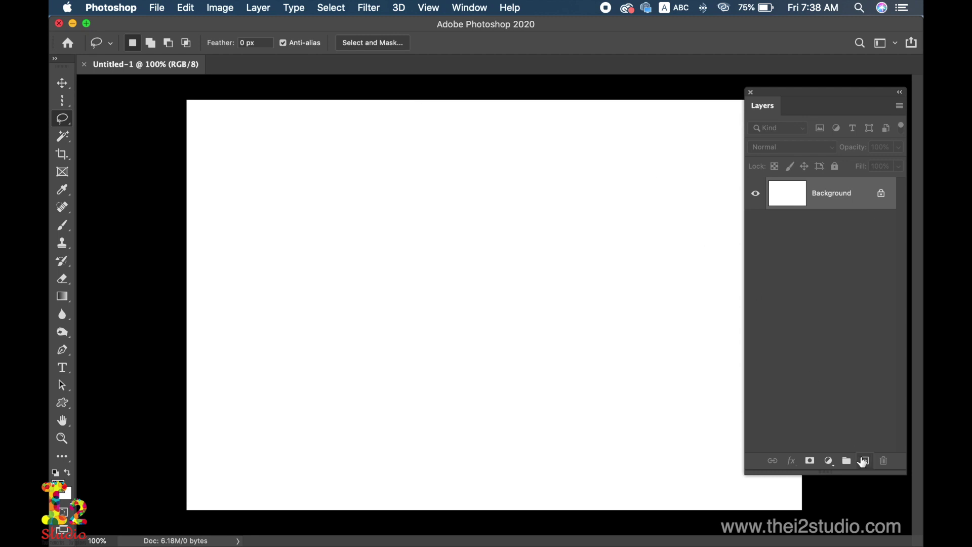
Add Layer 1 and fill a rectangular selection near the canvas top-left with black
click(864, 461)
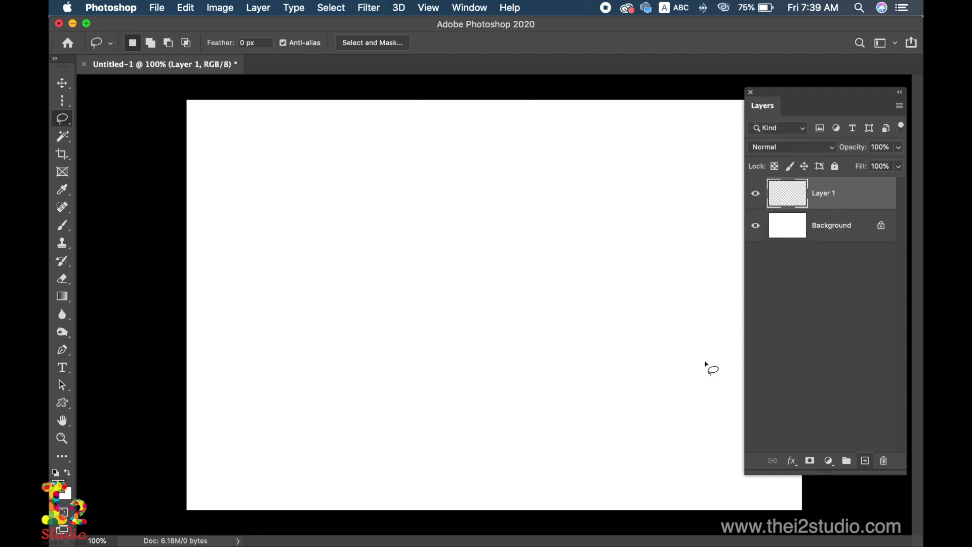
click(62, 101)
drag(240, 140, 422, 286)
key(alt+BackSpace)
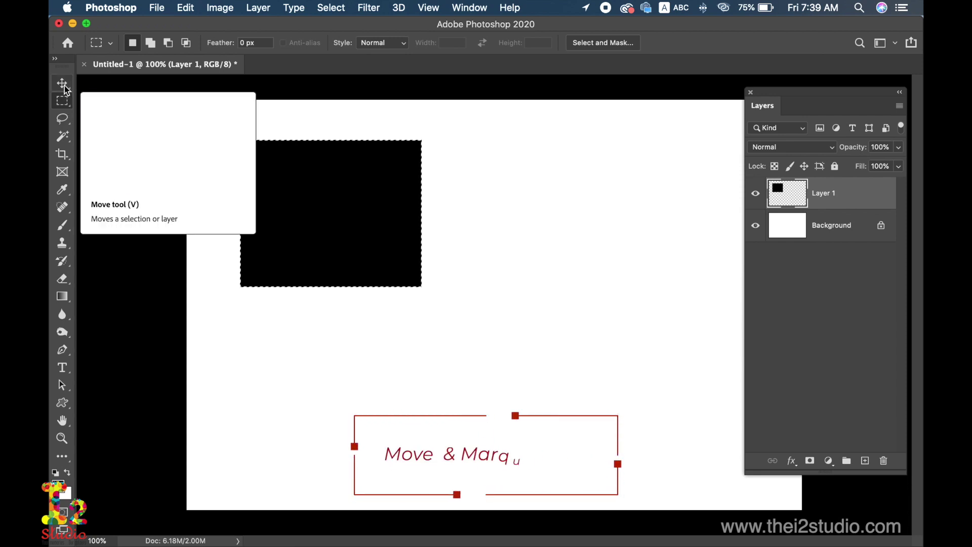
key(super+d)
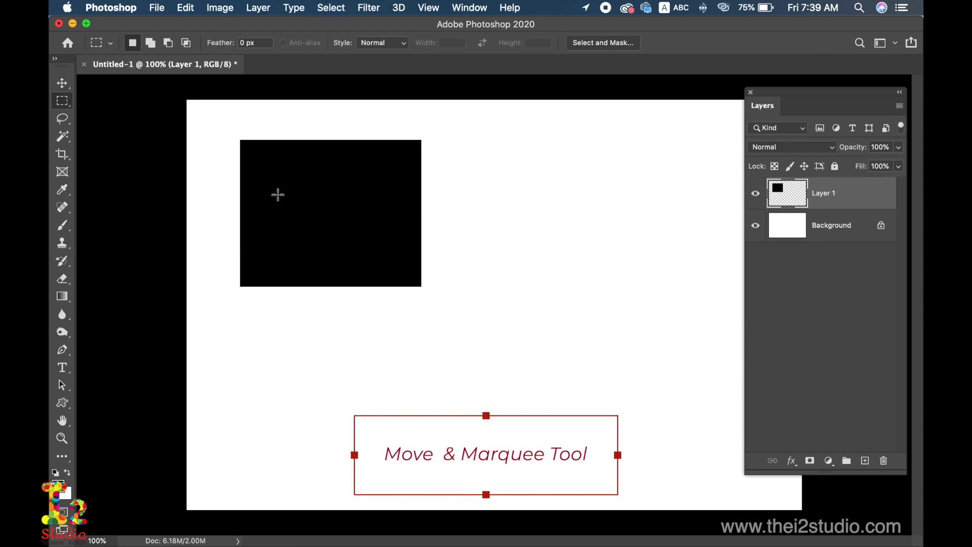
Move the black rectangle on Layer 1 up and to the left
key(v)
right_click(278, 194)
click(300, 201)
drag(299, 199, 269, 182)
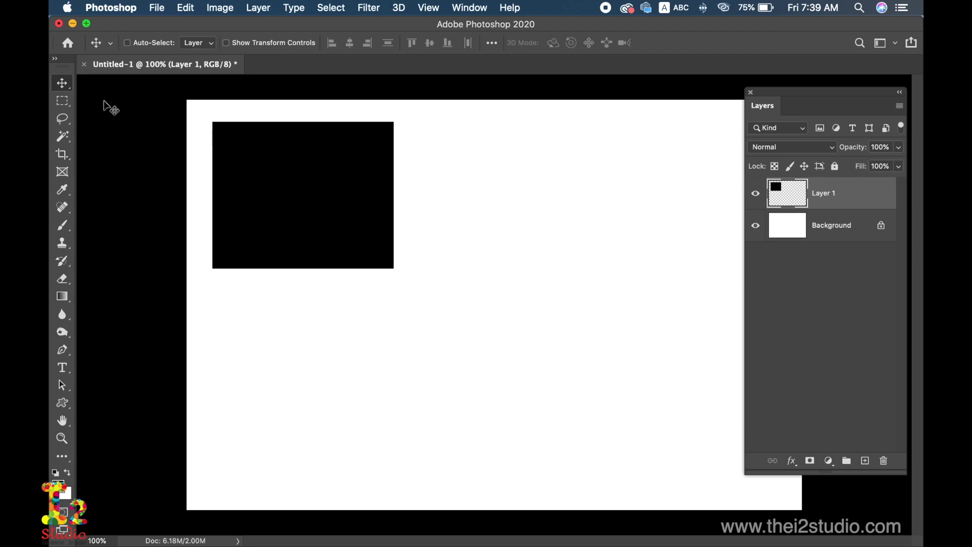
Draw an elliptical selection beside the rectangle and fill it black to make a circle
click(62, 104)
click(125, 116)
drag(445, 132, 643, 315)
key(alt+BackSpace)
Fill a one-pixel single-row selection across the canvas with black
right_click(62, 100)
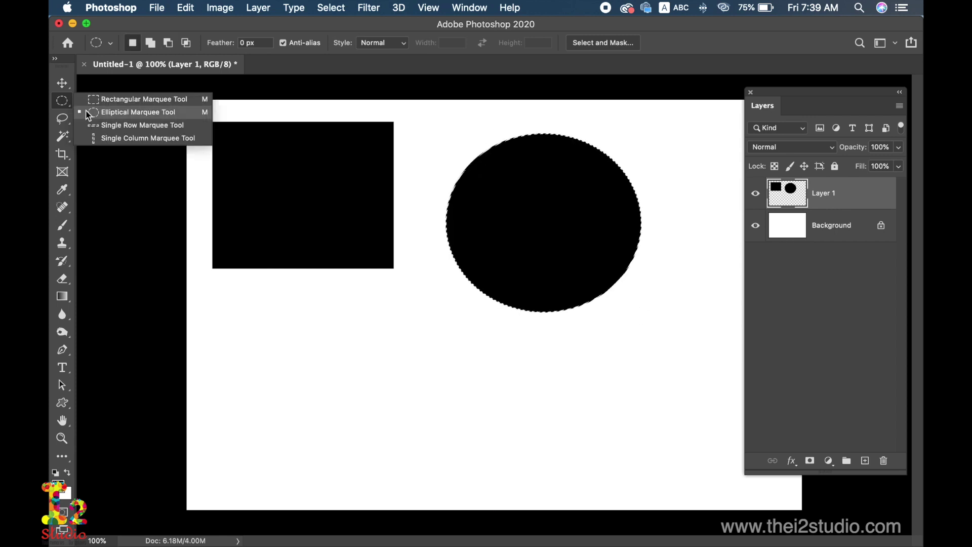
click(126, 123)
click(283, 380)
key(alt+BackSpace)
click(294, 353)
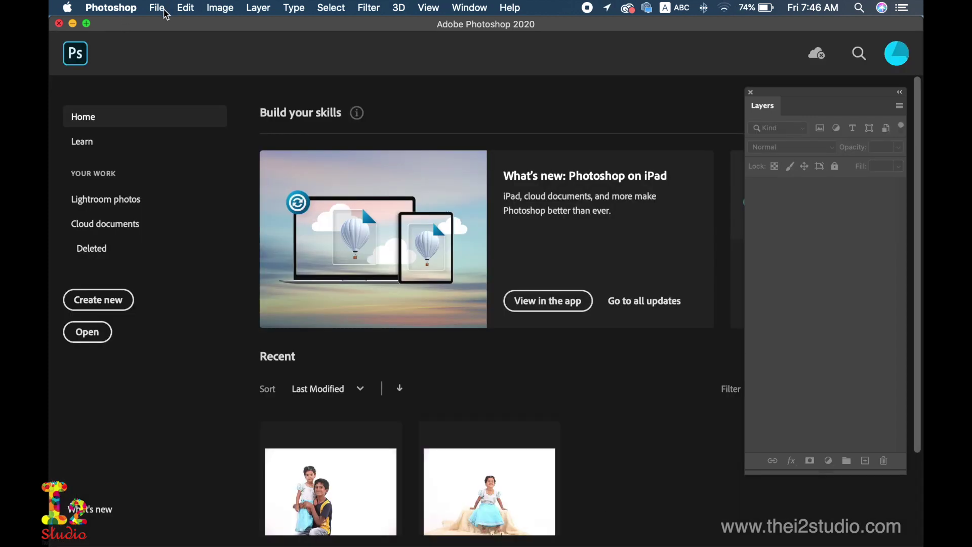
click(157, 8)
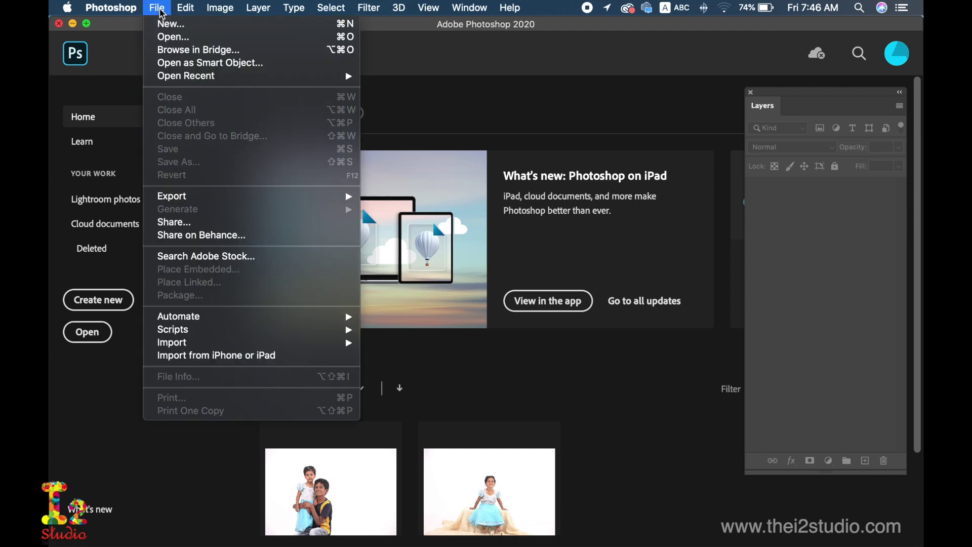
Open photo-of-topless-woman-3155588.jpg from the Downloads folder
click(167, 39)
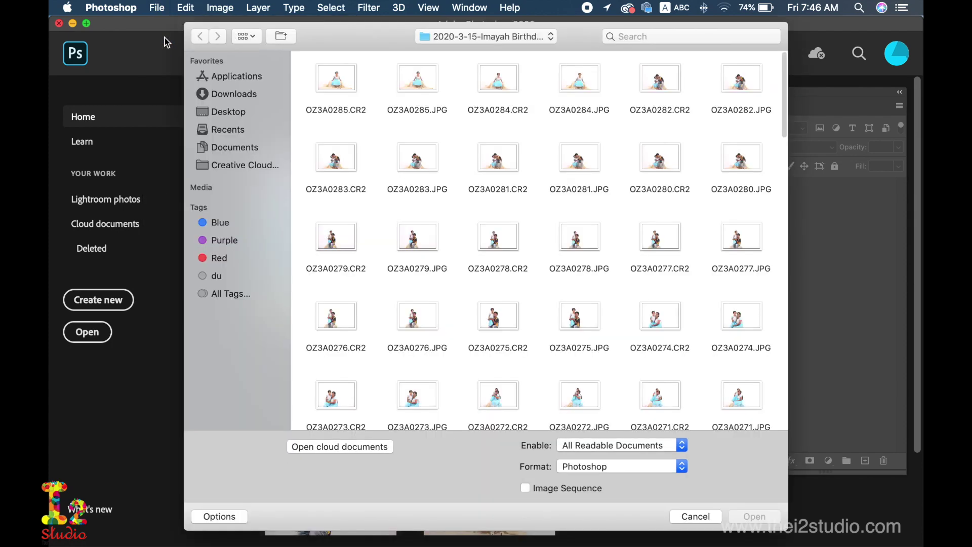
click(242, 94)
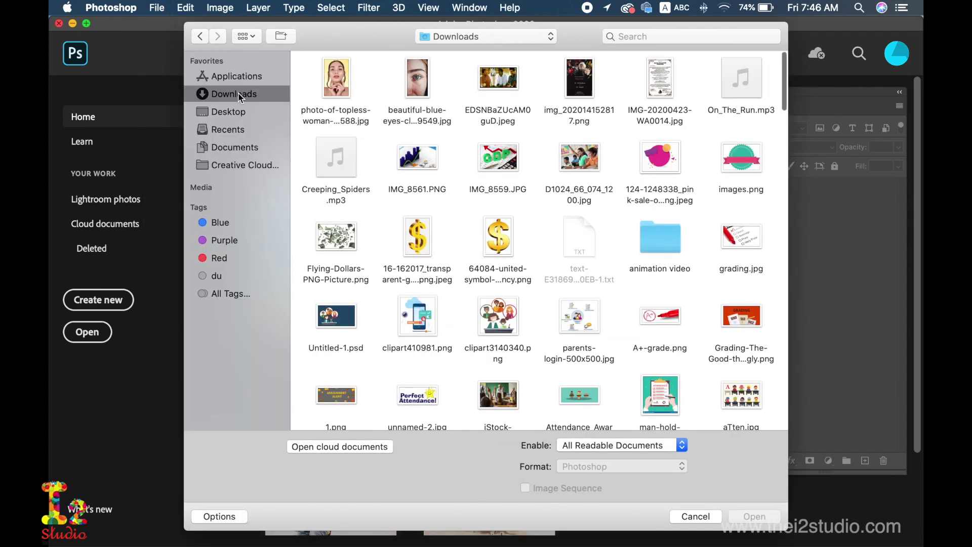
click(345, 74)
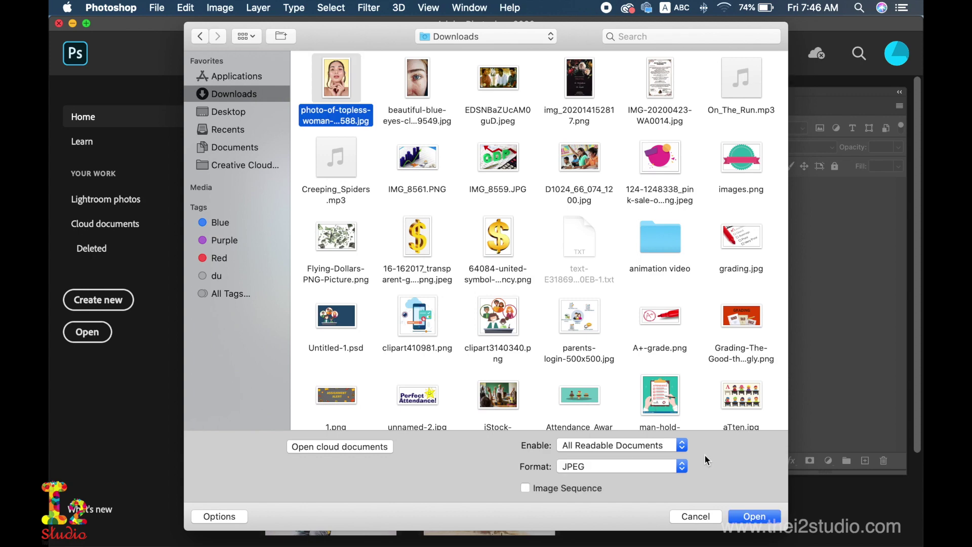
click(741, 512)
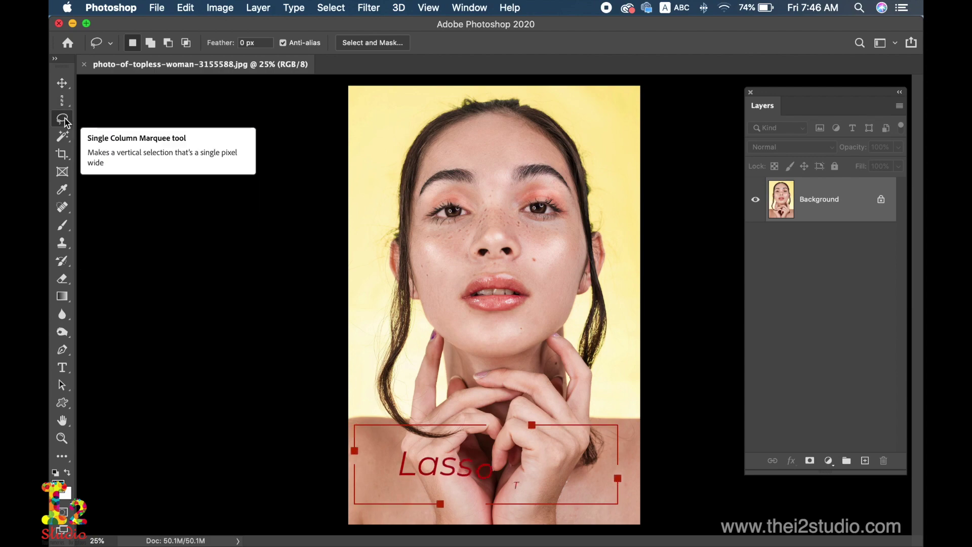
Zoom into the face and draw a Lasso selection around the cheek freckle
click(62, 439)
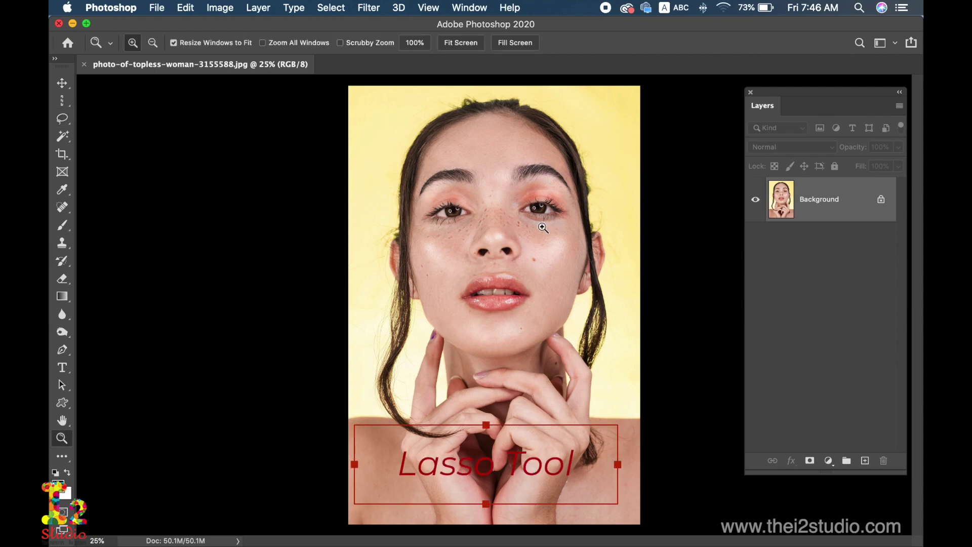
click(543, 228)
click(540, 231)
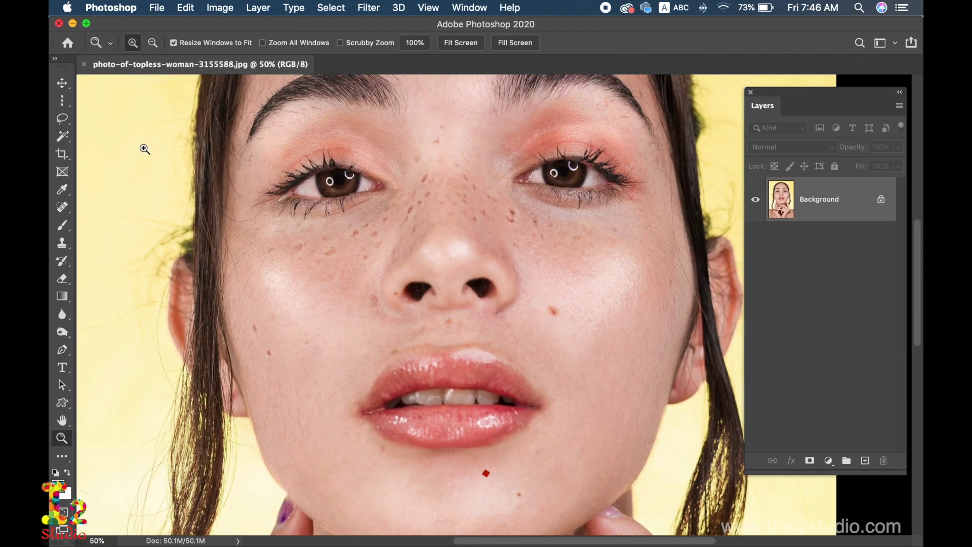
drag(62, 117, 101, 119)
mouse_move(551, 324)
mouse_down()
mouse_move(549, 304)
mouse_move(567, 294)
mouse_up()
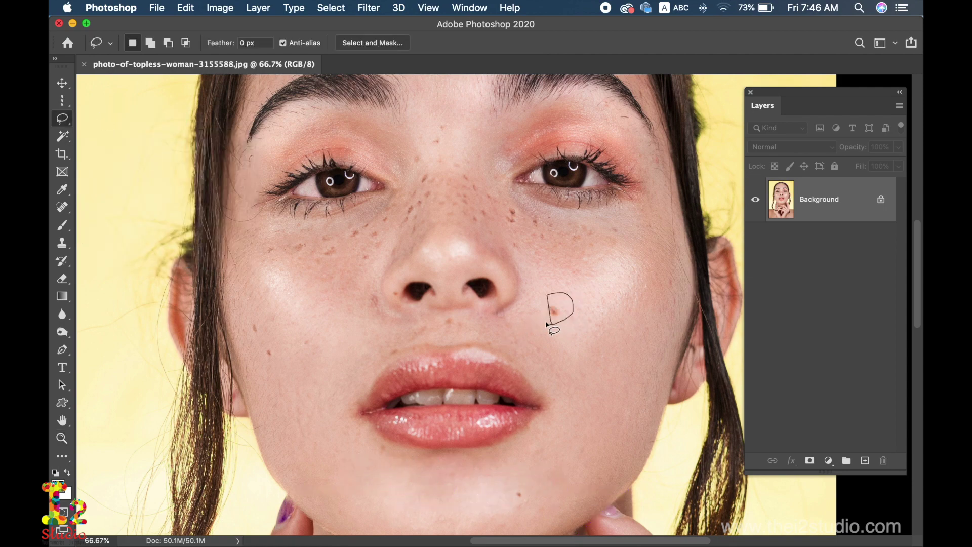
drag(549, 296, 550, 299)
Try the Polygonal Lasso with a point at the fingertip, then cancel the outline
right_click(62, 119)
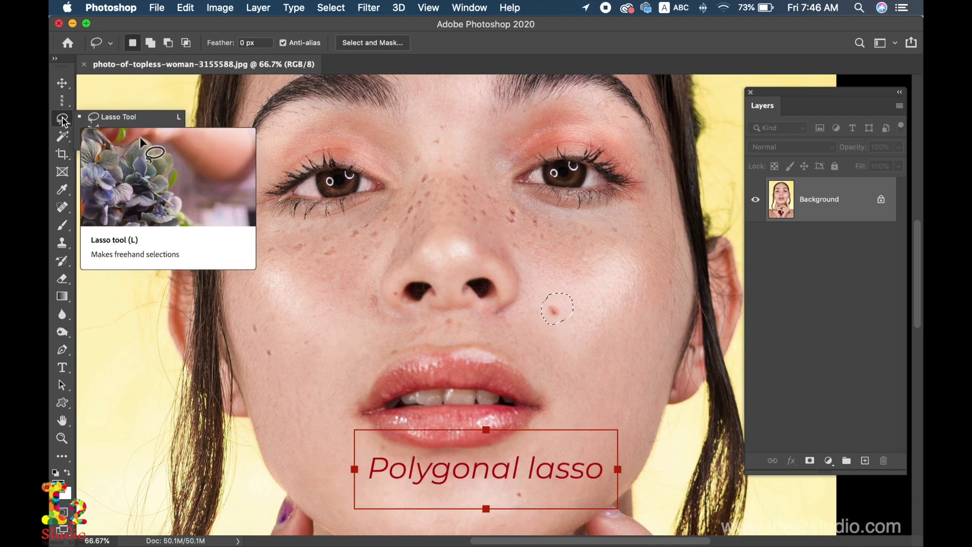
click(102, 131)
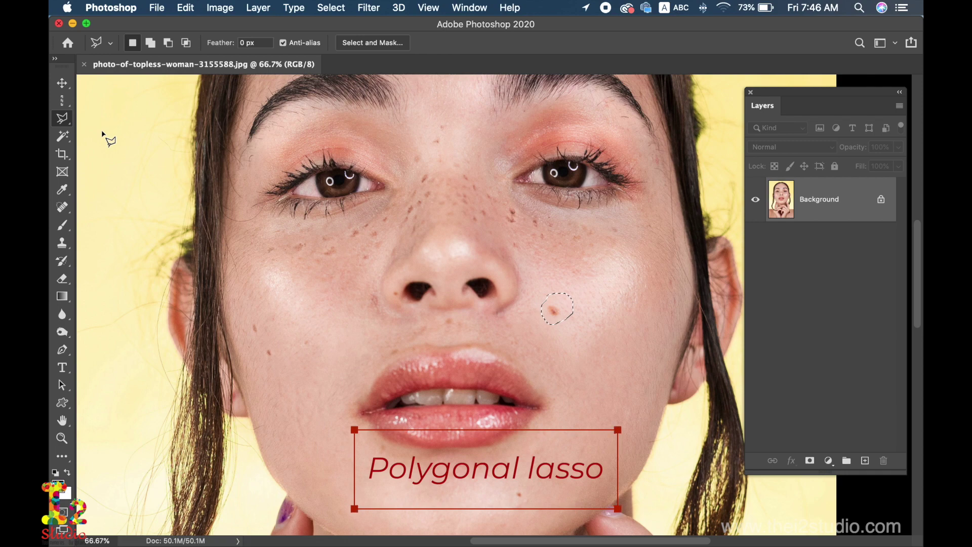
scroll(161, 216, down, 5)
scroll(158, 213, down, 5)
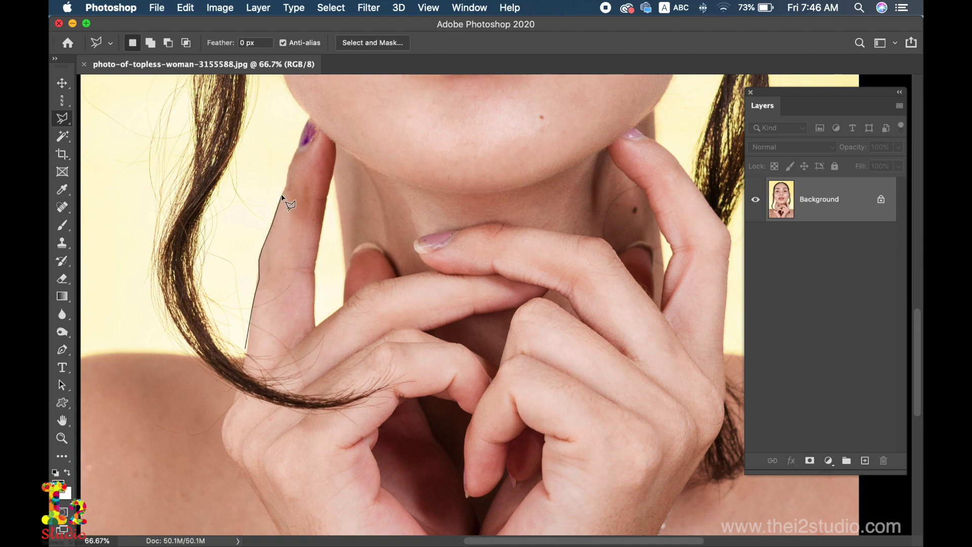
scroll(306, 128, up, 2)
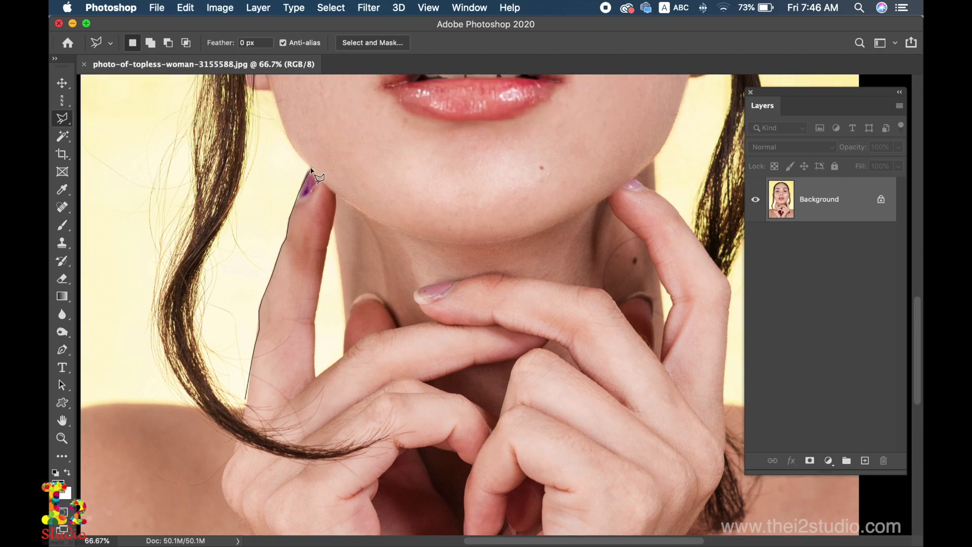
click(309, 167)
key(Escape)
right_click(62, 118)
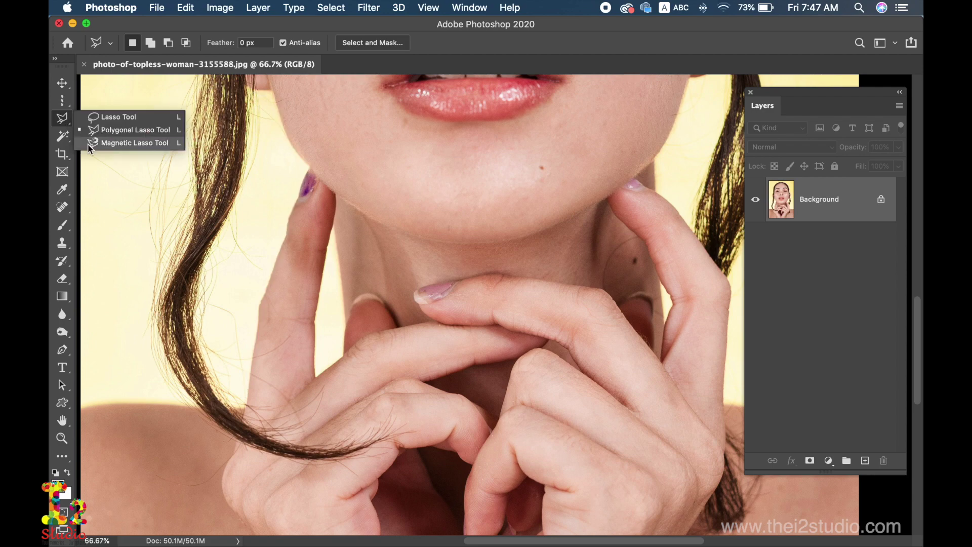
Trace the finger edge with the Magnetic Lasso and close it into a selection
click(87, 144)
scroll(90, 146, up, 5)
scroll(89, 147, up, 5)
scroll(90, 149, left, 2)
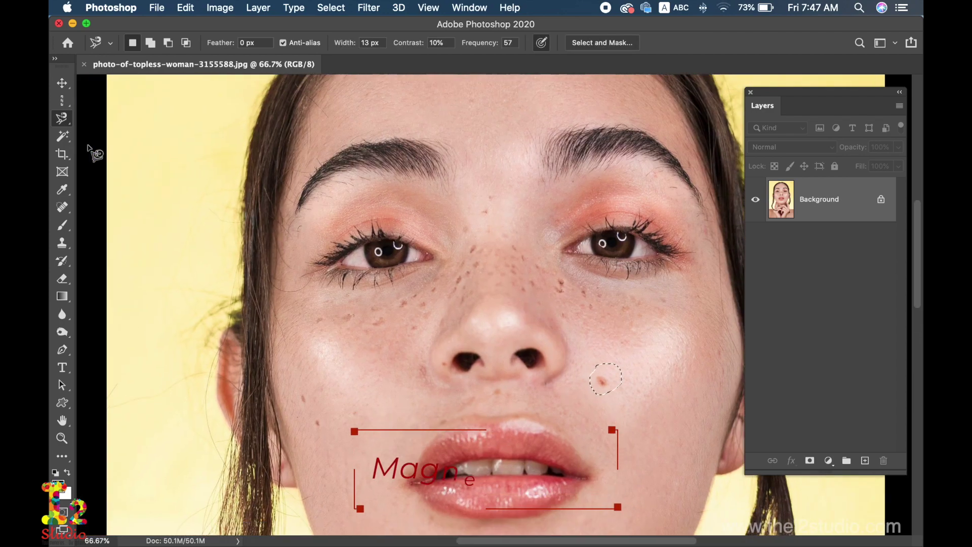
scroll(90, 150, down, 8)
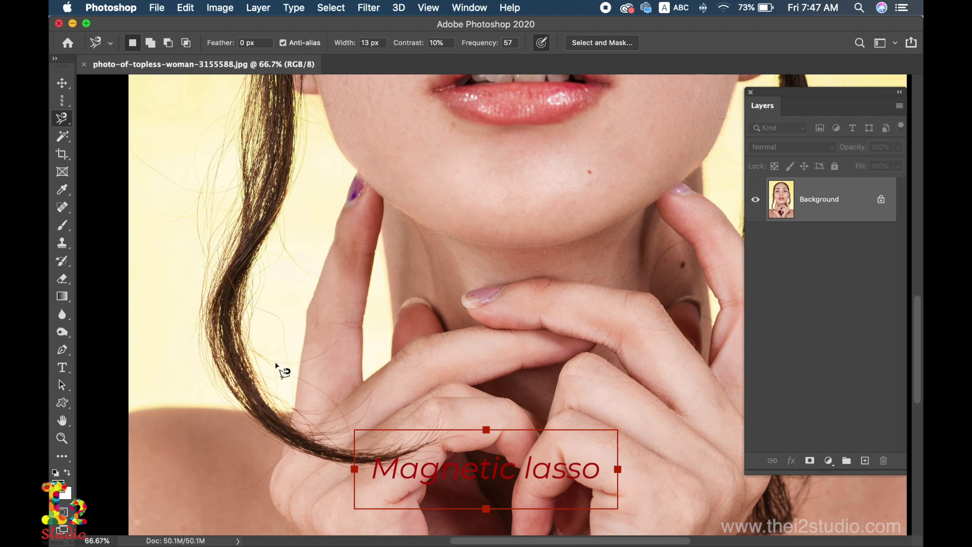
click(295, 402)
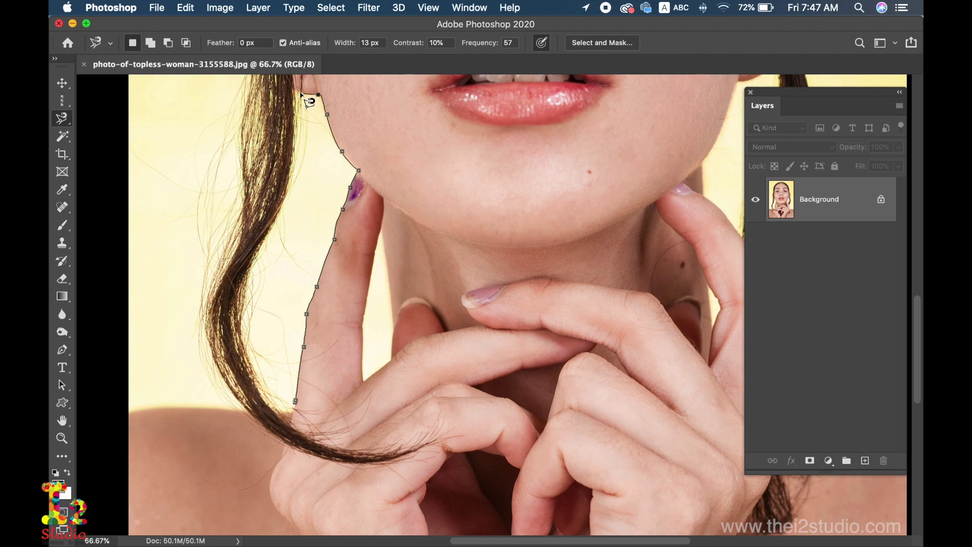
double_click(298, 203)
Outline a second magnetic selection beside the finger, then deselect with Cmd+D
scroll(298, 209, up, 2)
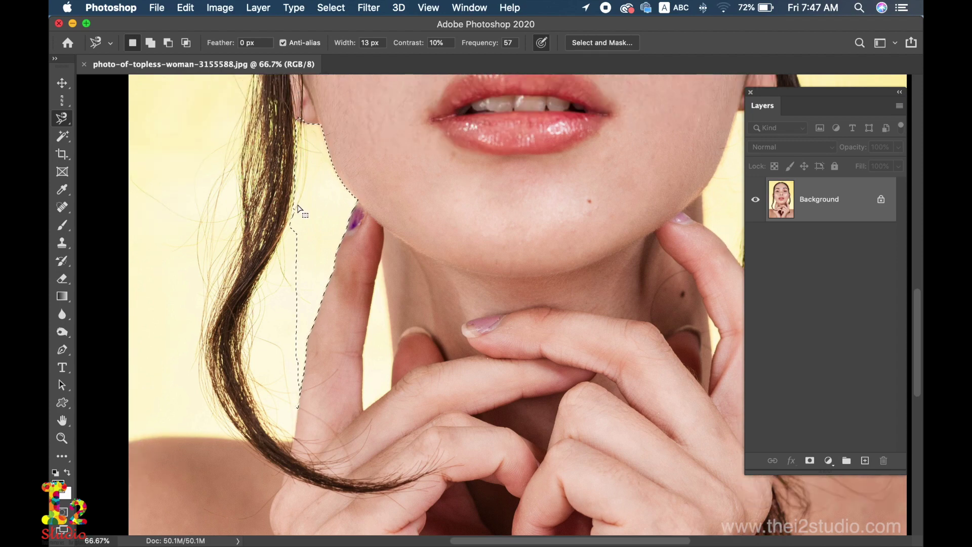
click(205, 217)
double_click(76, 118)
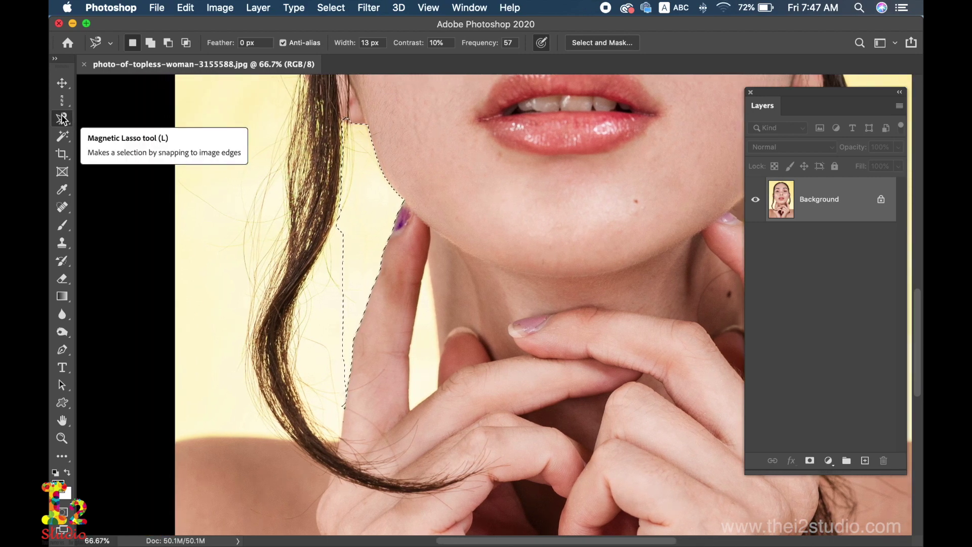
click(62, 119)
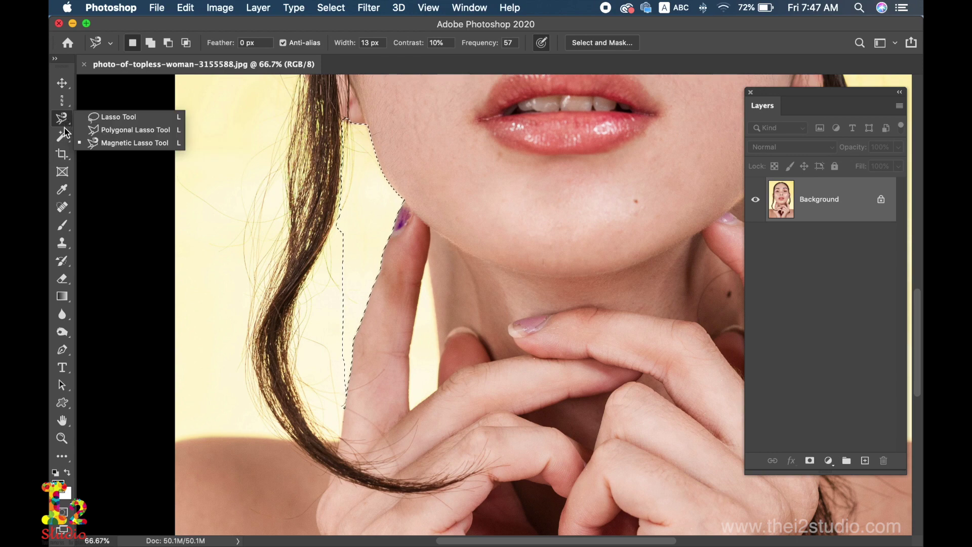
click(62, 119)
key(super+d)
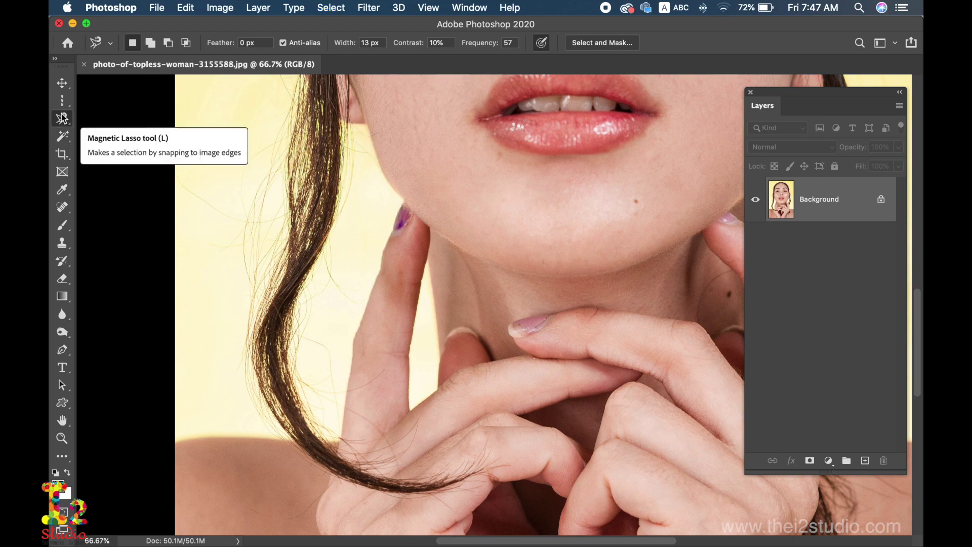
click(62, 137)
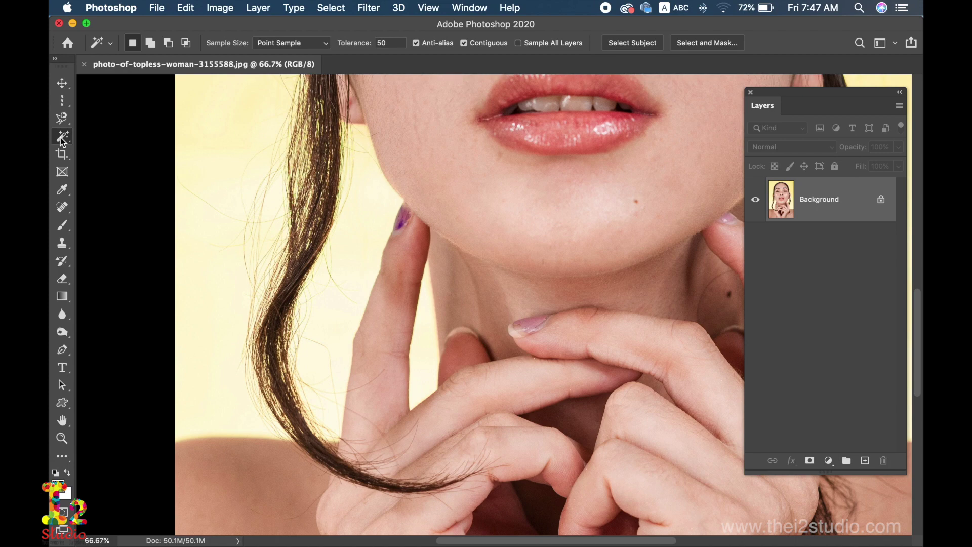
Zoom out and use the Object Selection Tool's Select Subject to select the woman
key(super+minus)
key(super+minus)
key(super+minus)
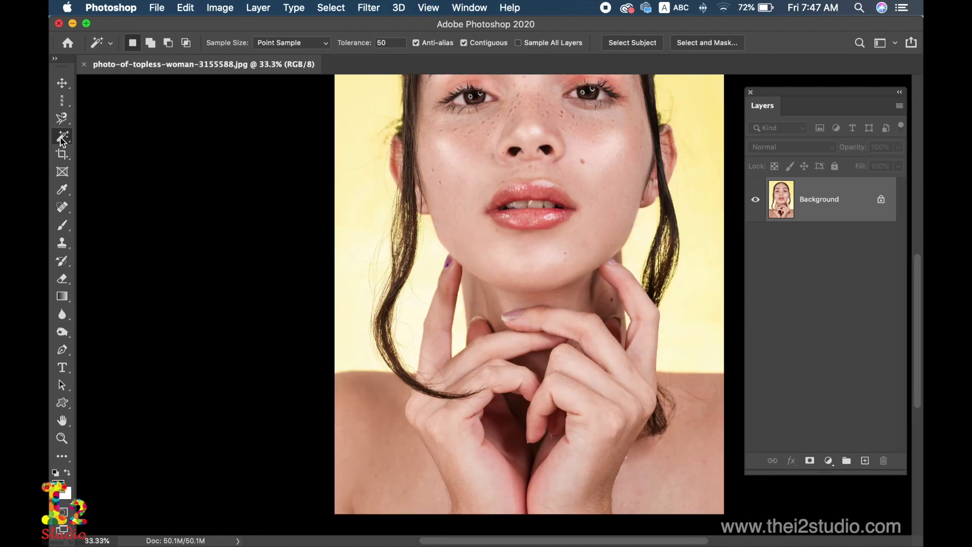
right_click(62, 141)
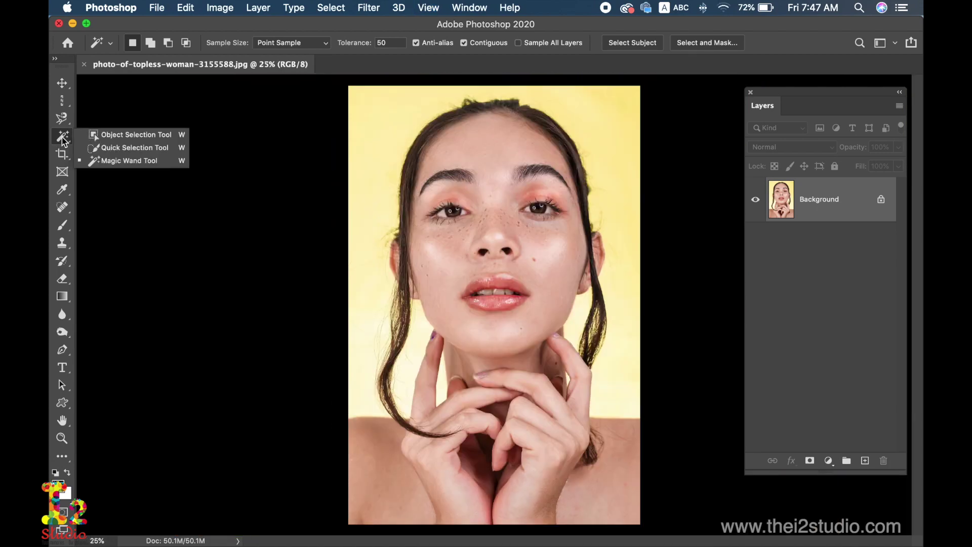
click(114, 135)
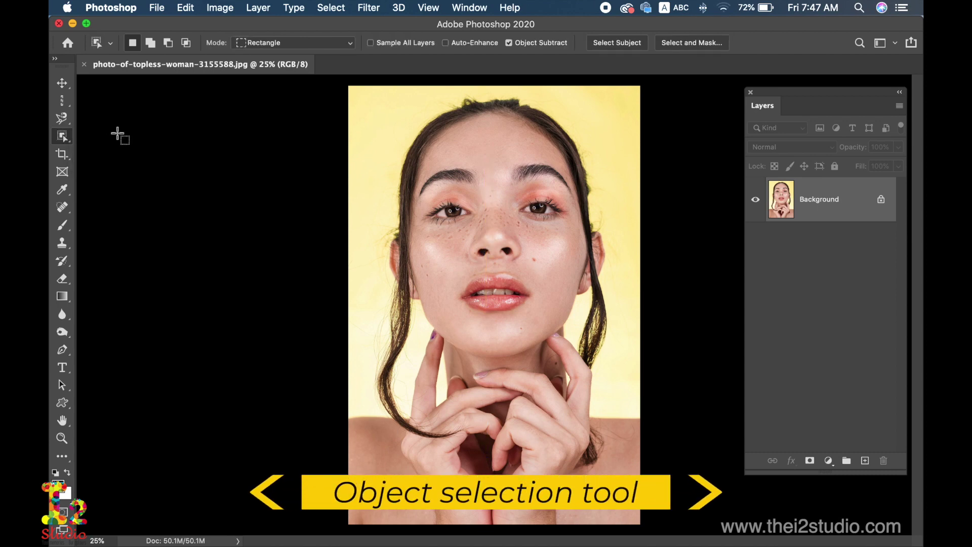
click(619, 41)
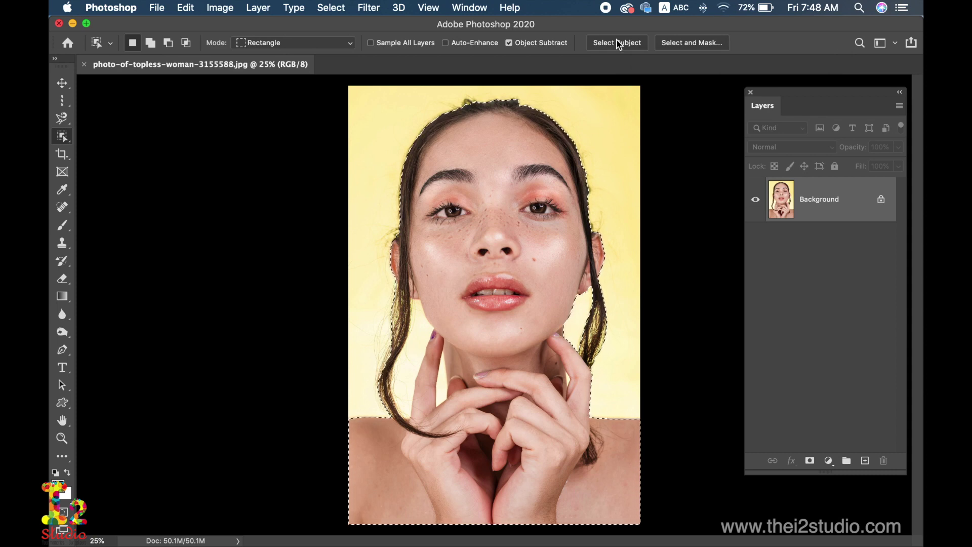
Add a layer mask to test the subject selection, then undo it
click(810, 461)
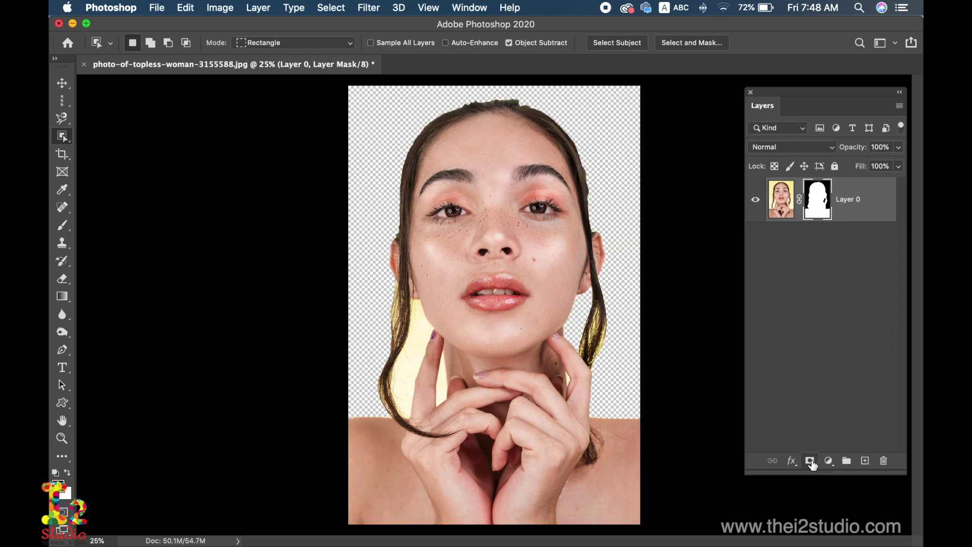
key(super+z)
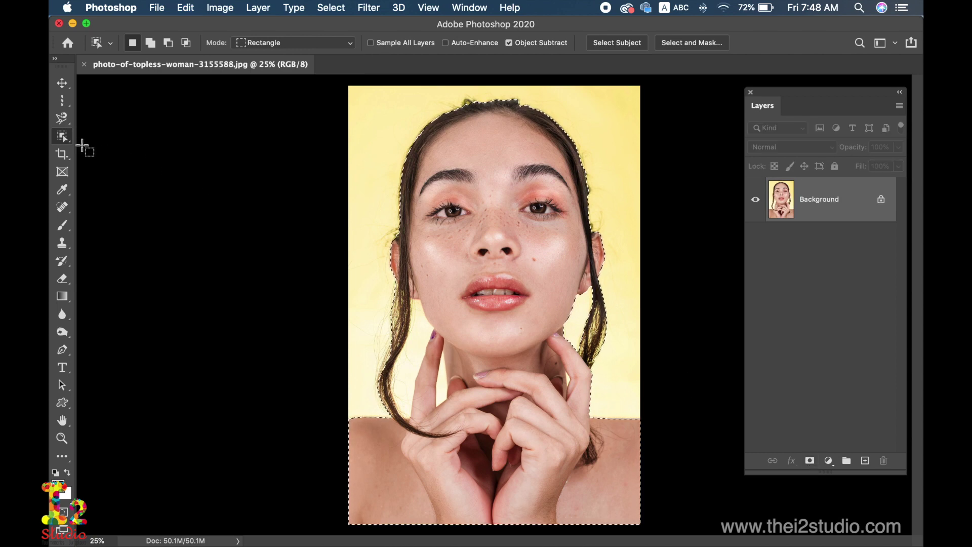
right_click(65, 139)
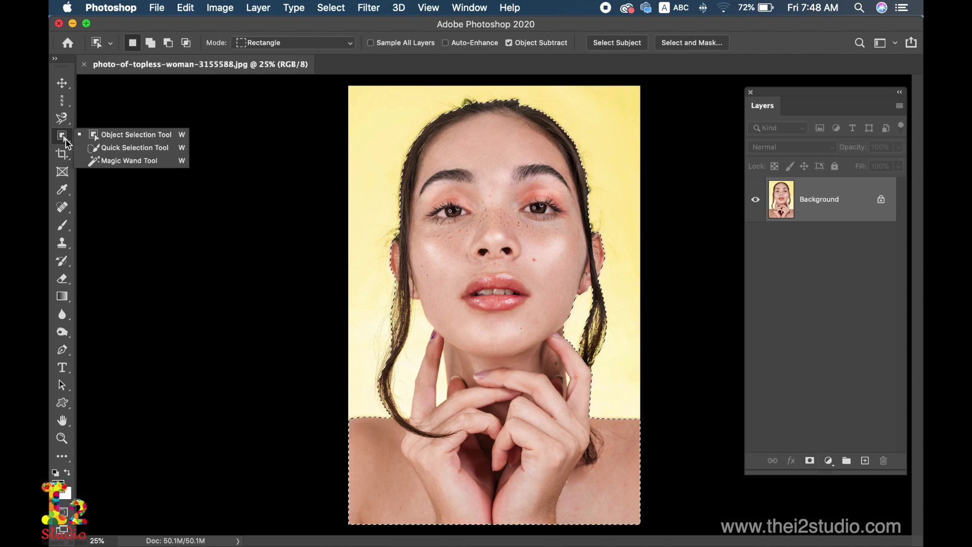
click(128, 147)
key(super+d)
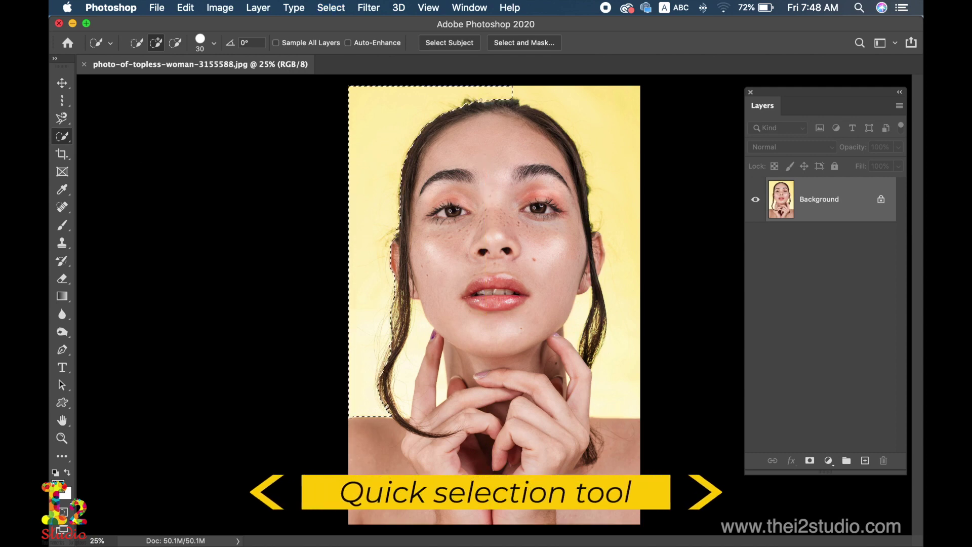
mouse_move(528, 99)
mouse_down()
mouse_move(577, 100)
mouse_move(607, 131)
mouse_up()
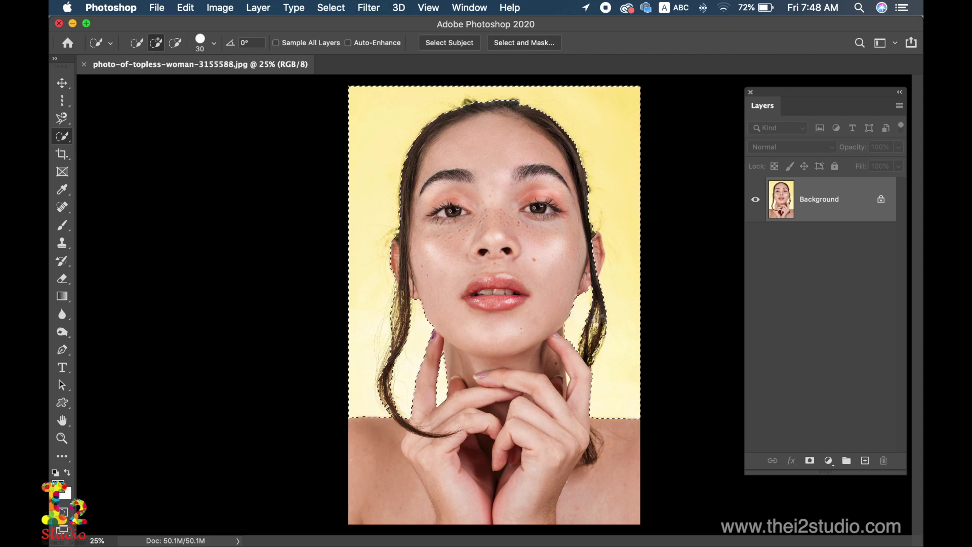
click(809, 460)
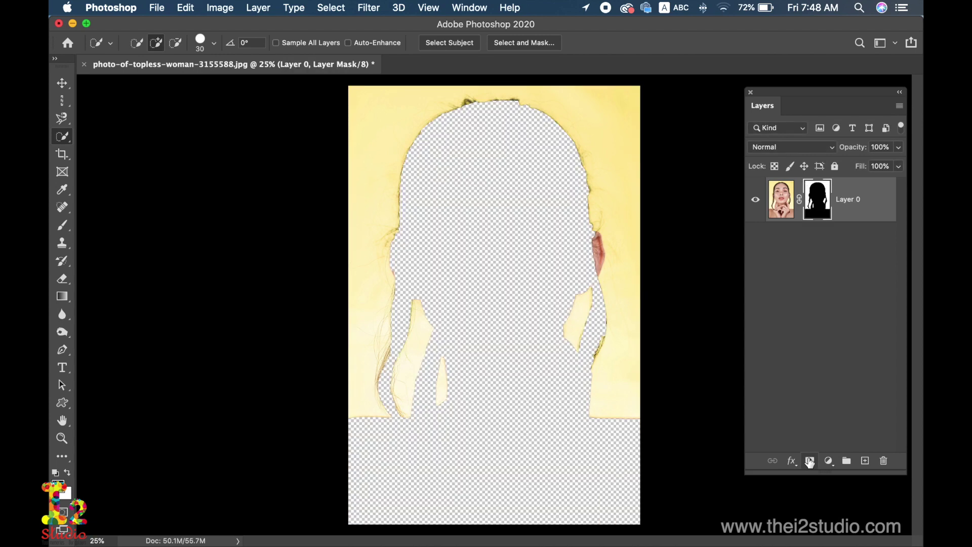
key(super+z)
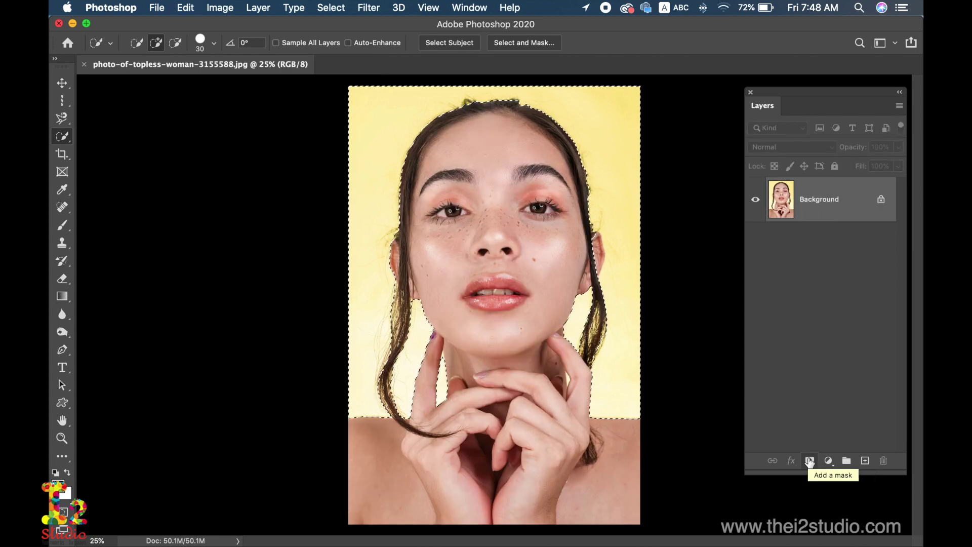
key(super+shift+i)
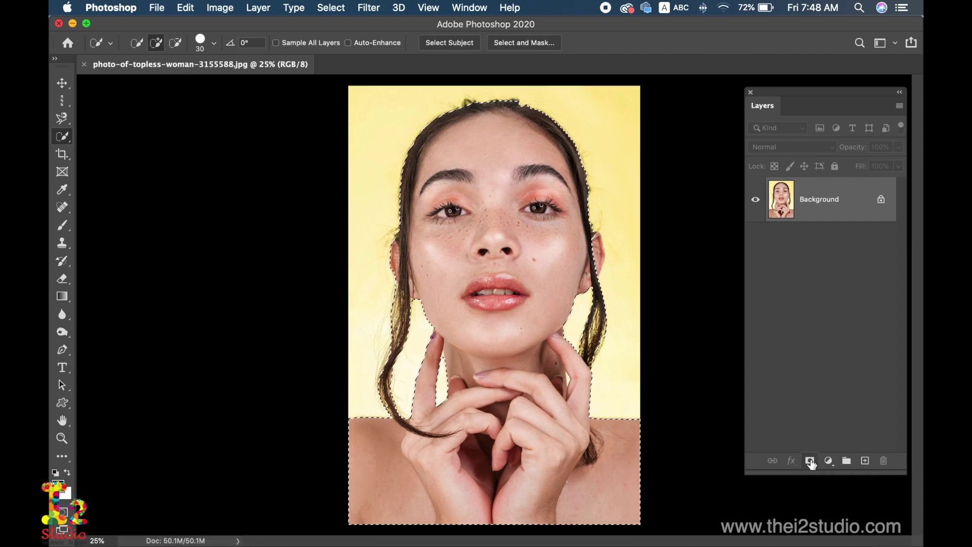
click(809, 461)
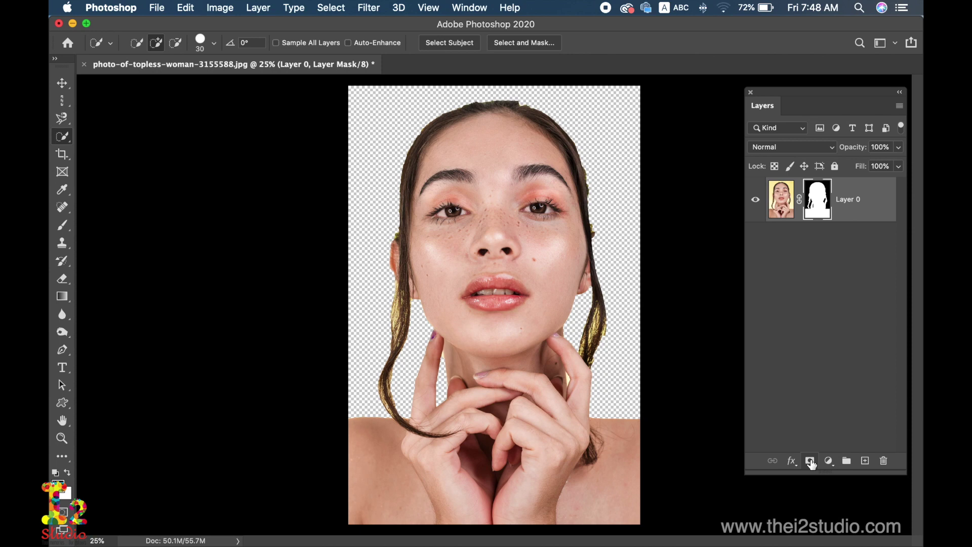
key(super+z)
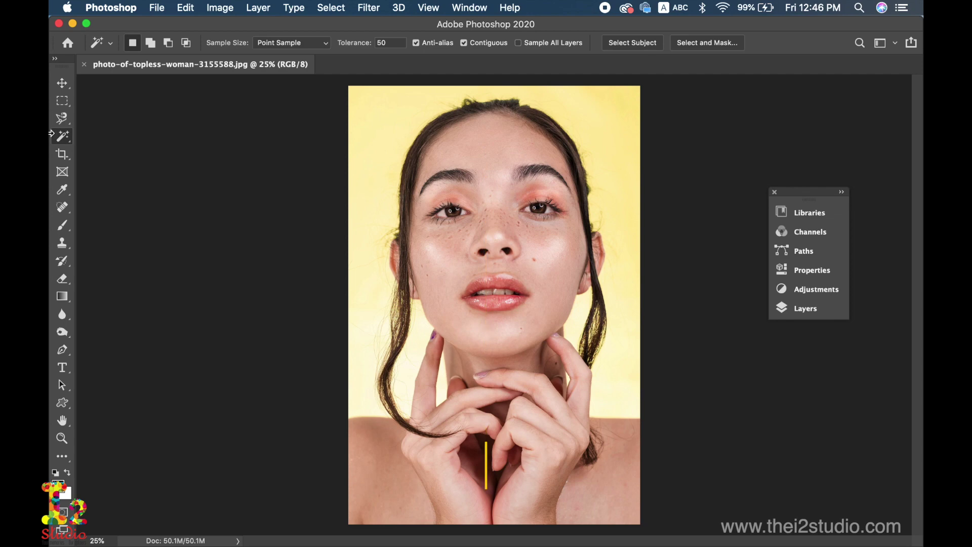
Magic Wand the yellow background, Shift-add the gaps by the hair and finger, then deselect
click(368, 202)
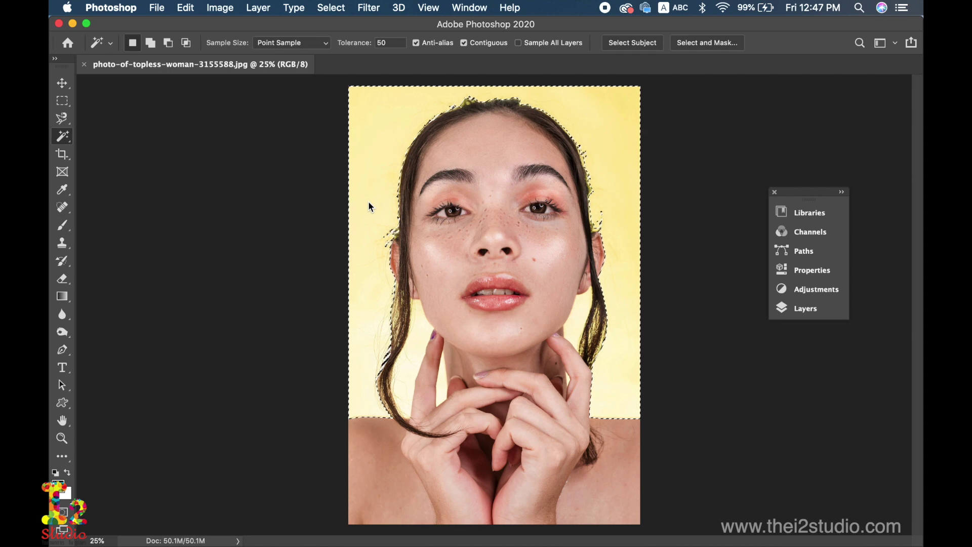
key(shift)
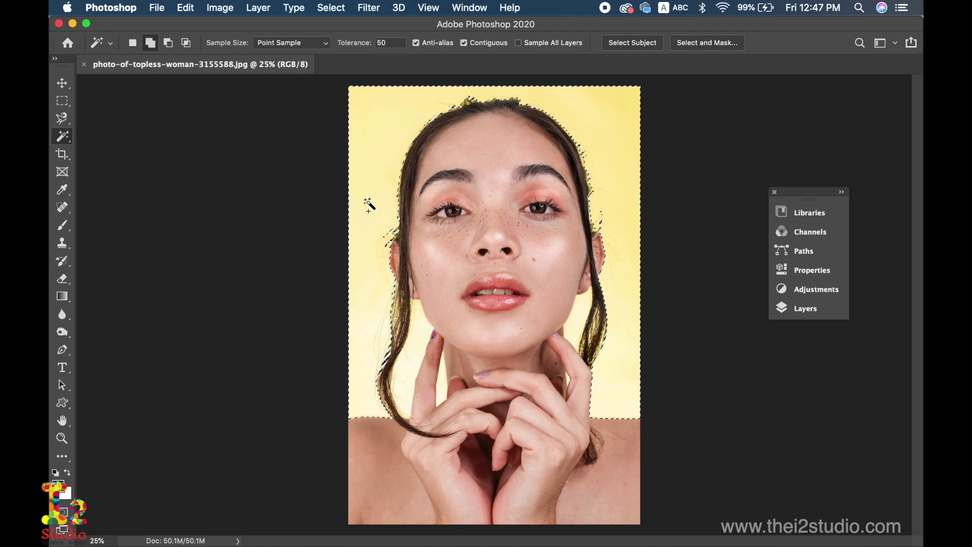
shift+click(416, 332)
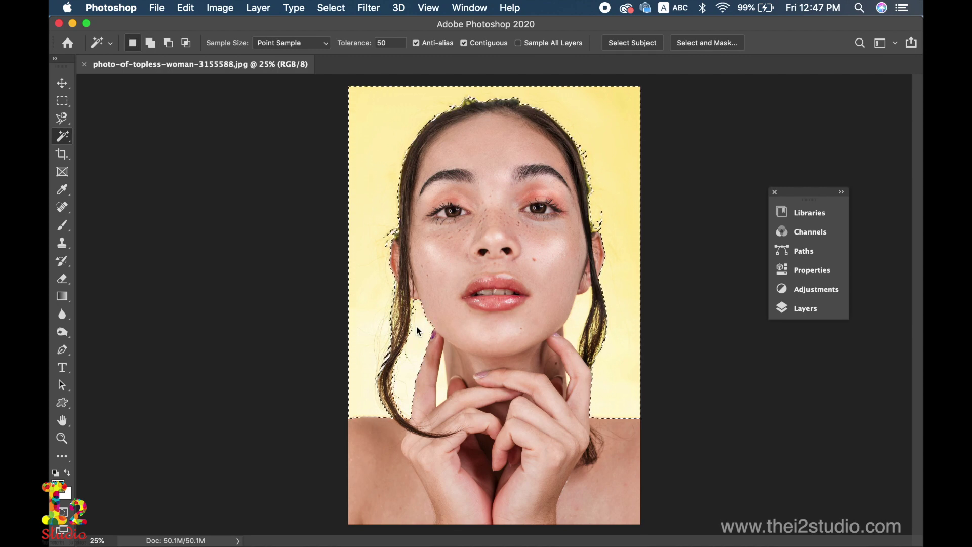
shift+click(445, 378)
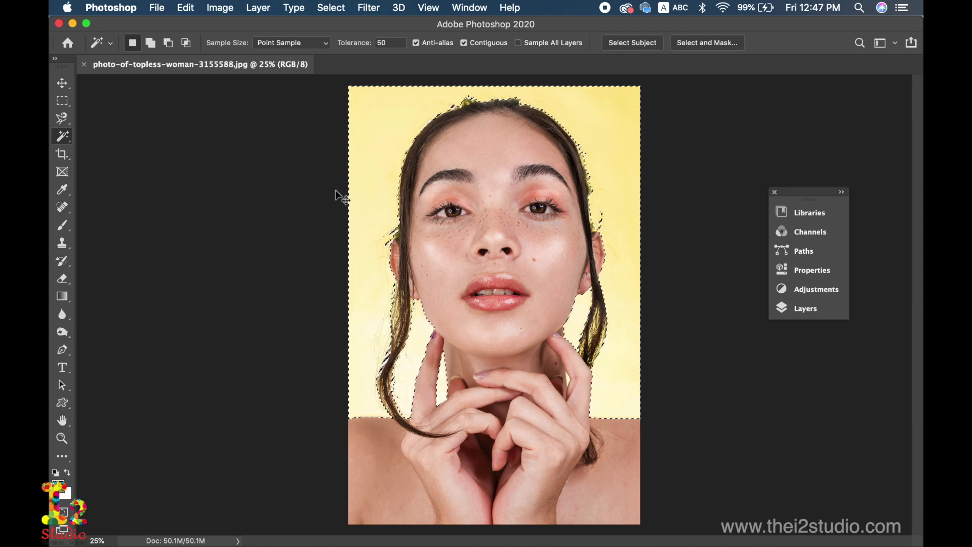
key(super+d)
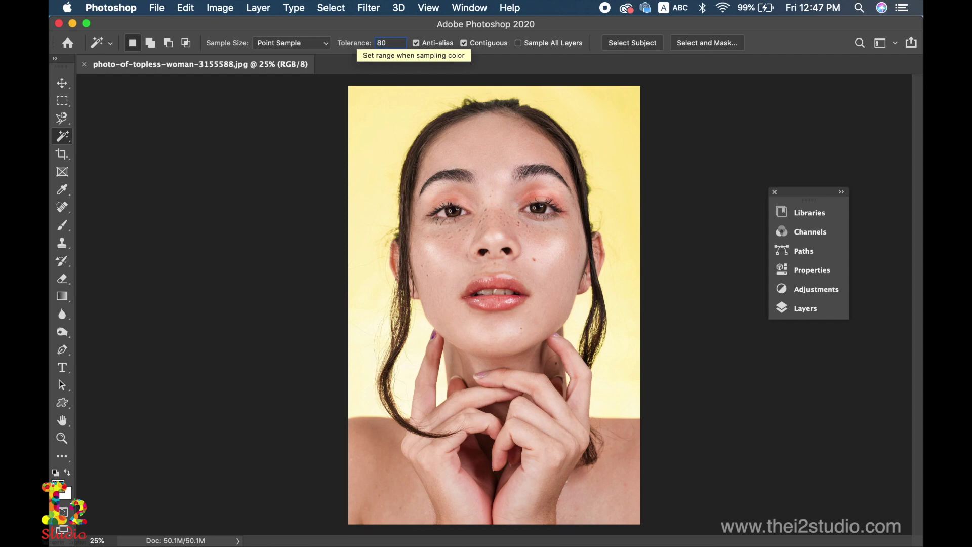
Magic Wand the yellow background at tolerances 80, 20 and 40 to compare the selections
click(373, 121)
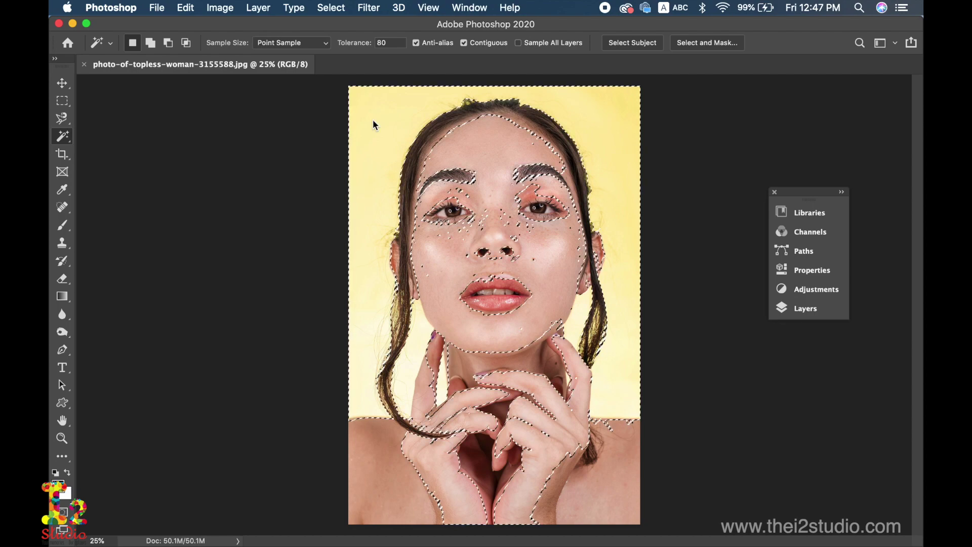
click(395, 42)
text(20)
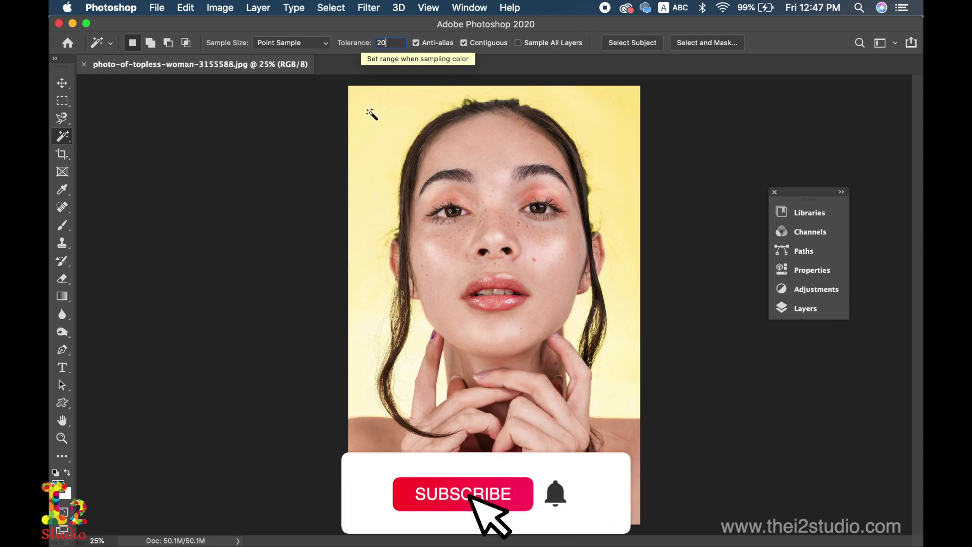
click(373, 154)
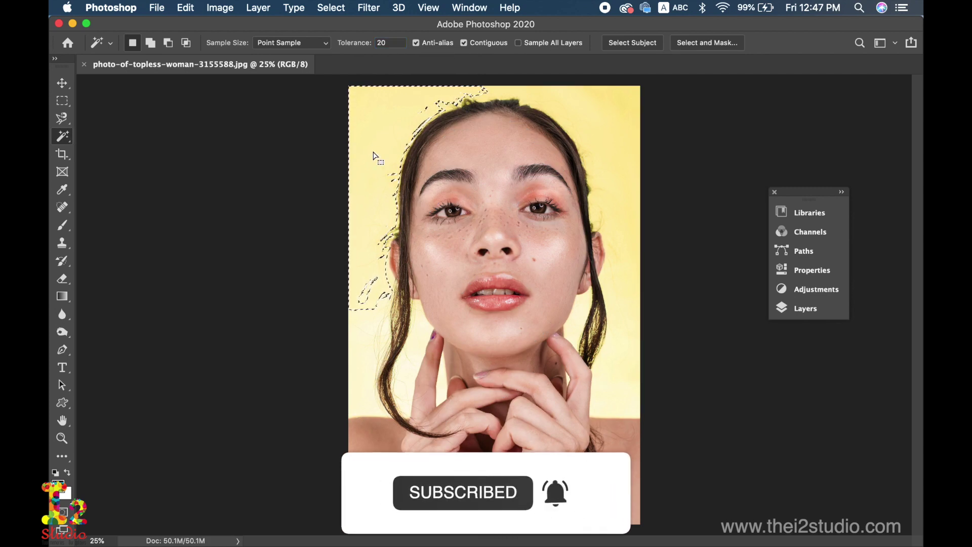
click(357, 43)
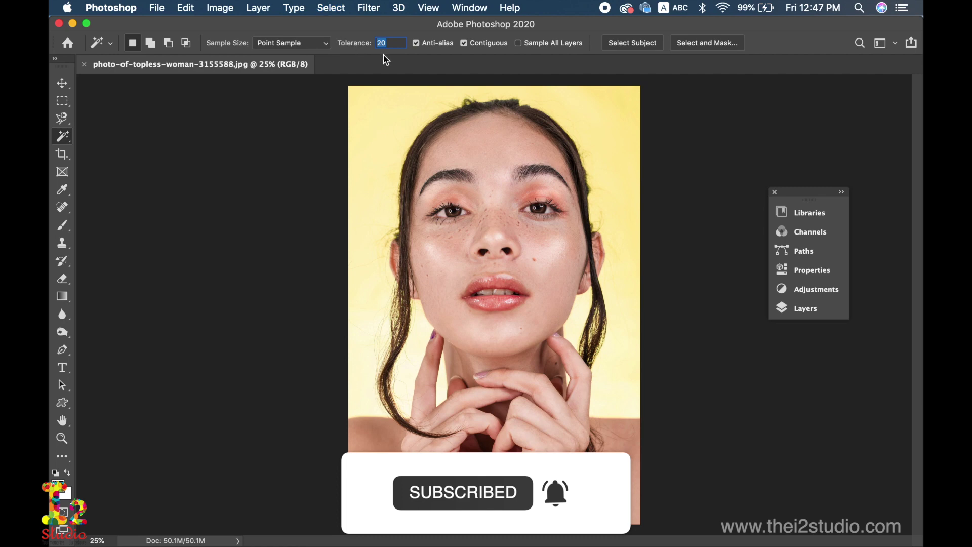
click(389, 142)
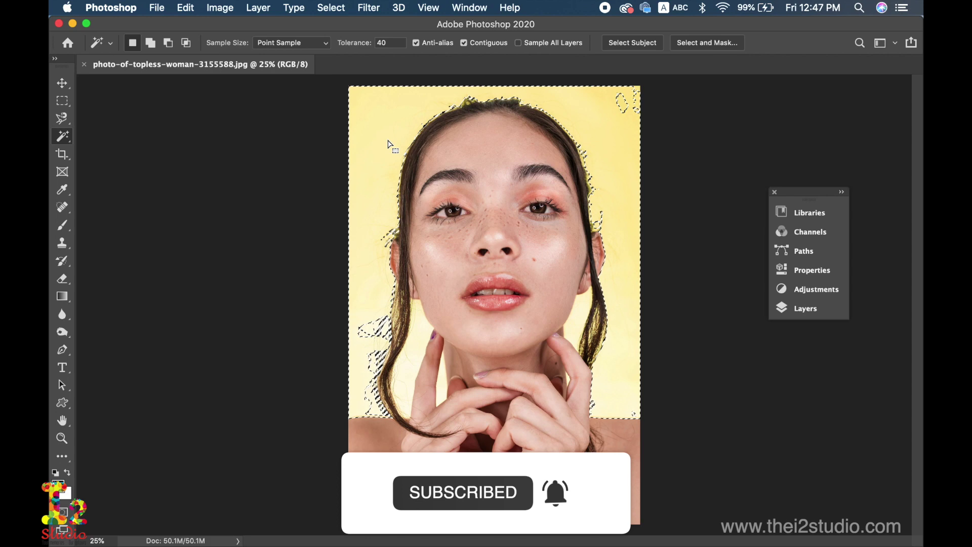
Clear the selection and reselect the yellow background at tolerance 50
click(358, 44)
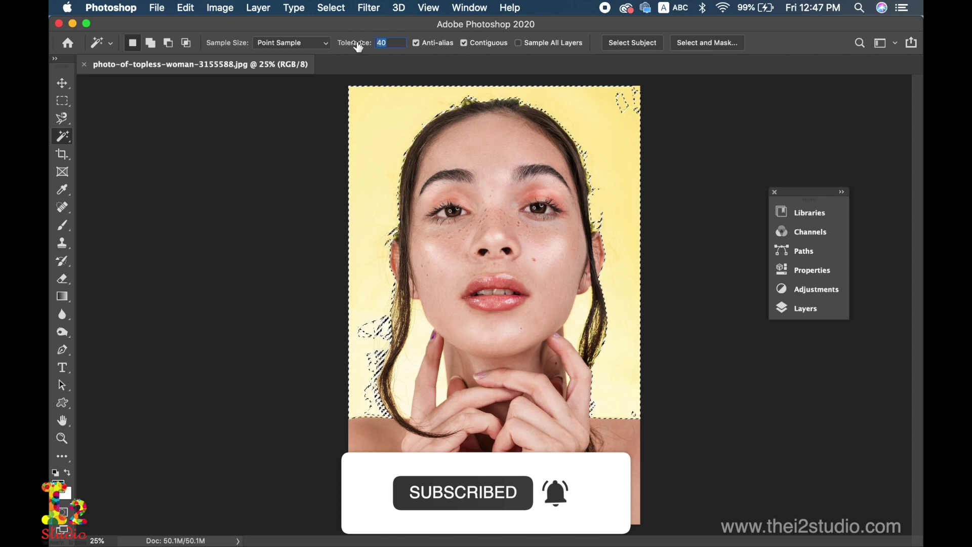
key(super+d)
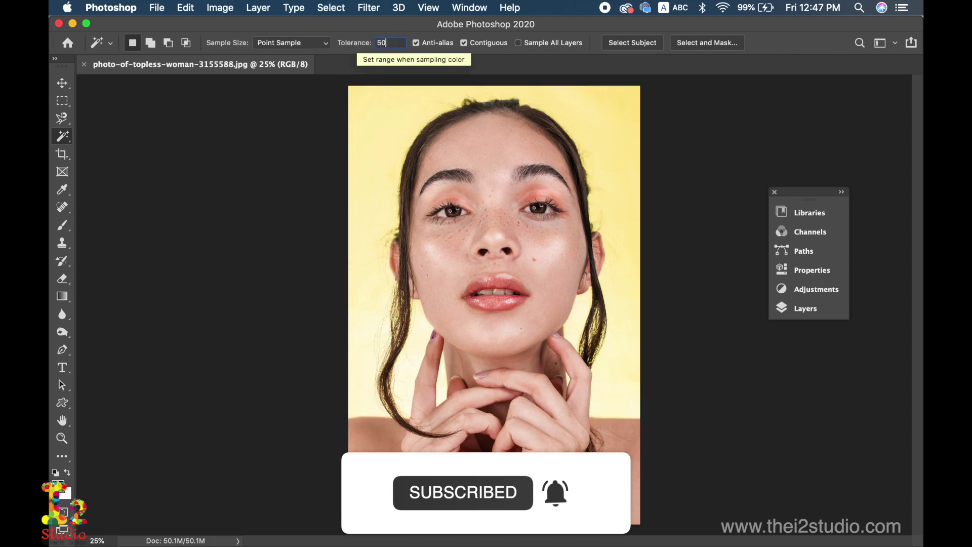
text(50)
click(381, 123)
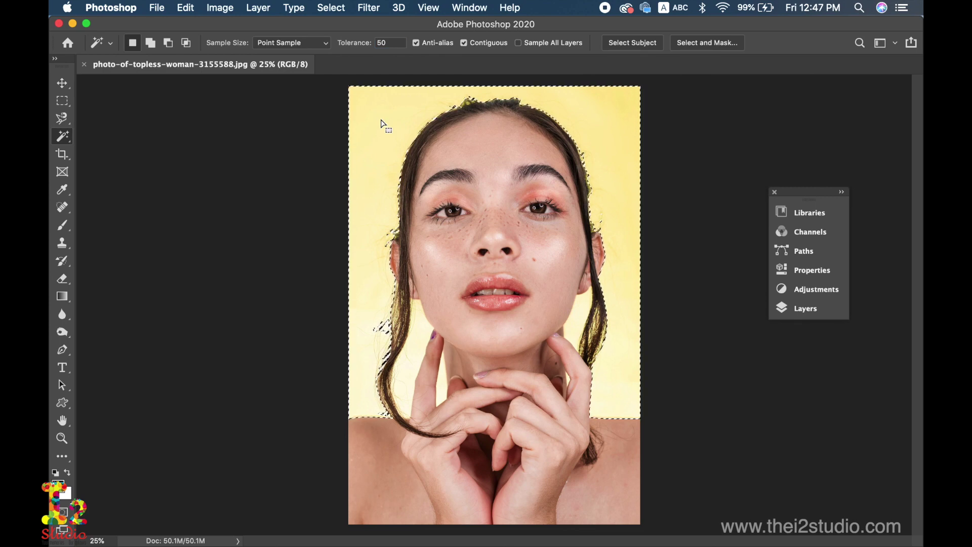
Deselect the background and switch to the Crop tool
key(super+d)
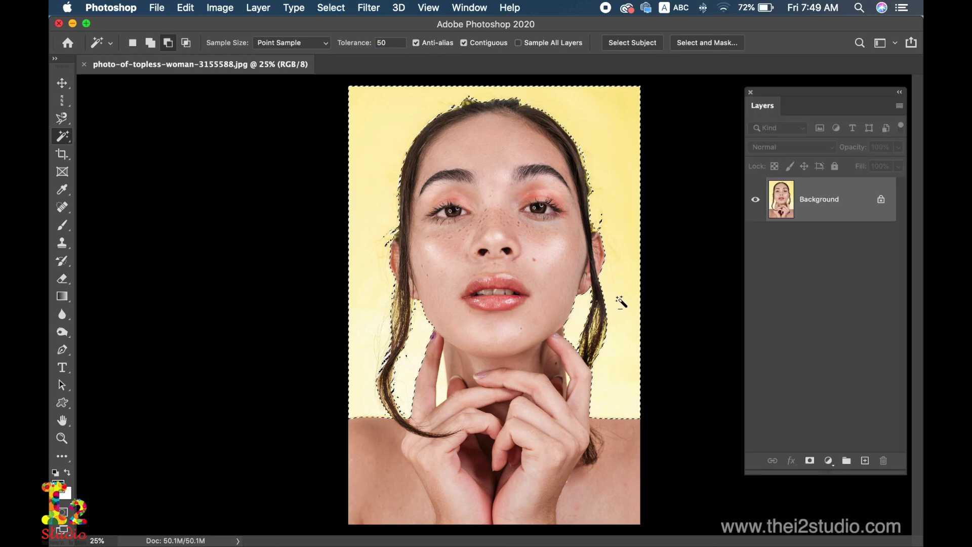
key(alt)
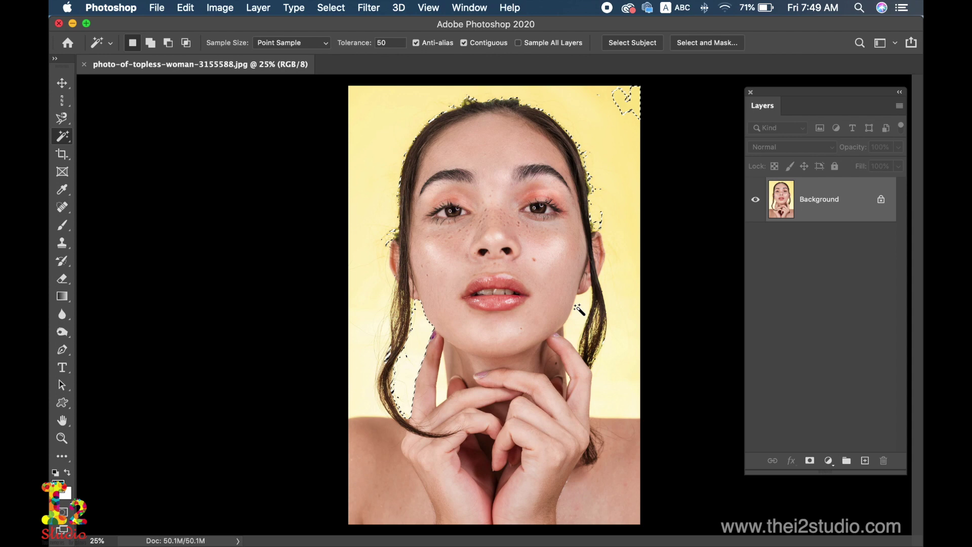
key(super+d)
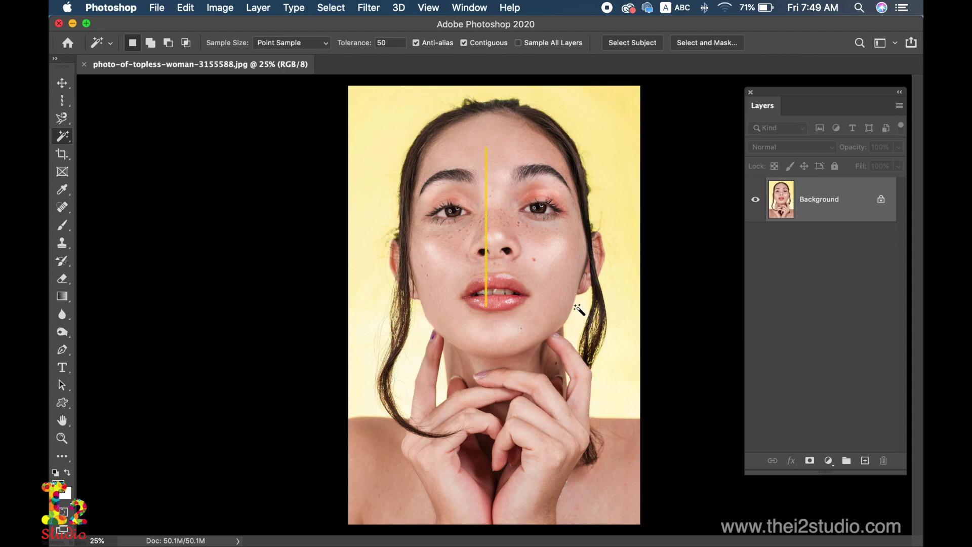
click(62, 155)
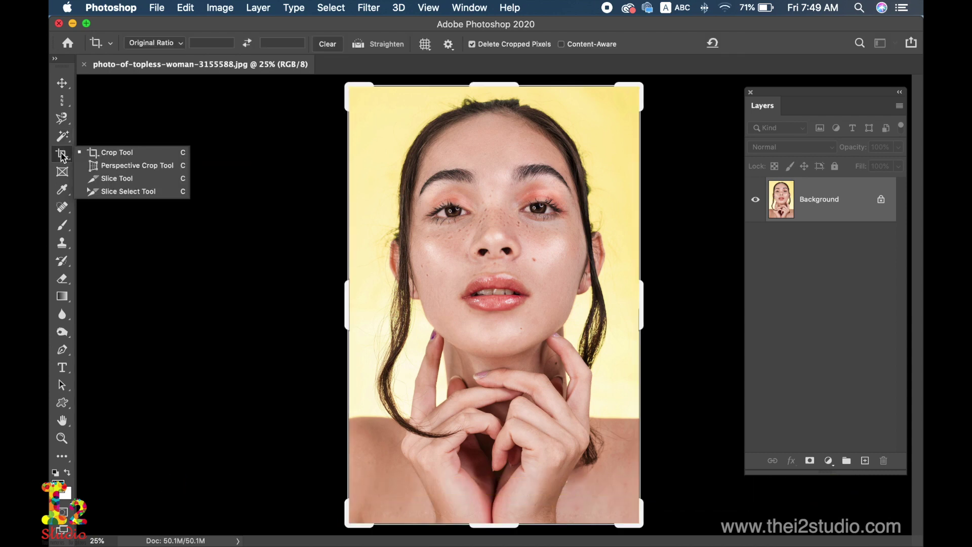
Tighten the crop from the top-right corner, reposition the portrait on face and hands, and apply it
click(92, 151)
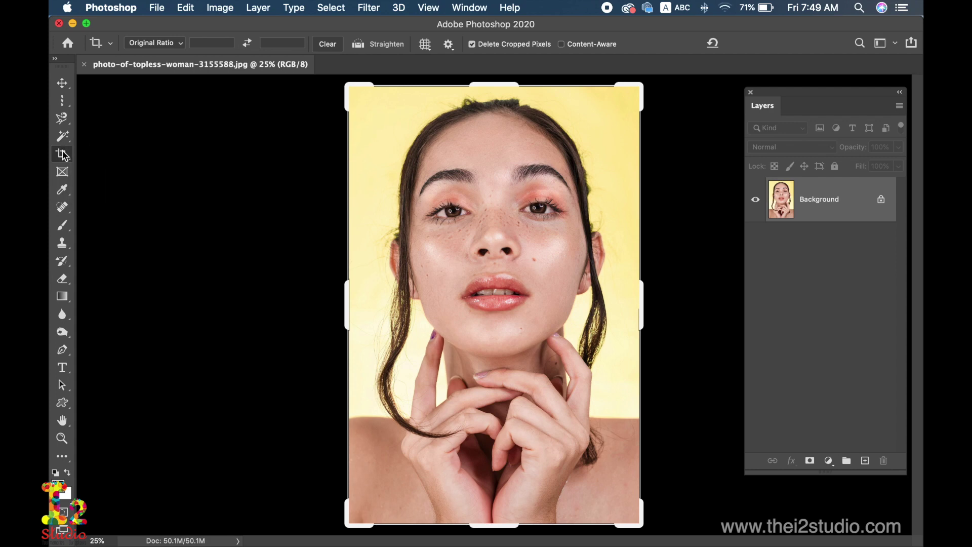
drag(638, 85, 620, 102)
drag(588, 129, 578, 139)
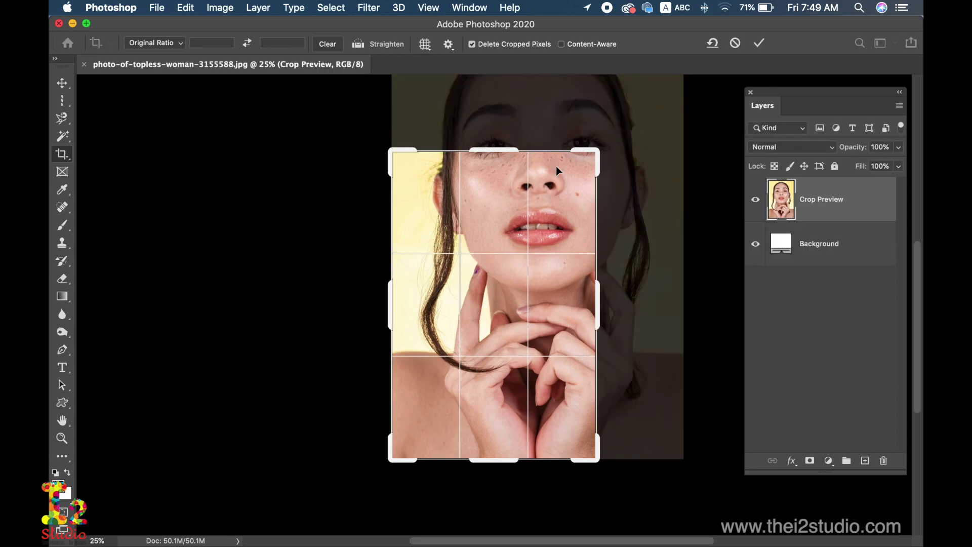
drag(536, 194, 497, 274)
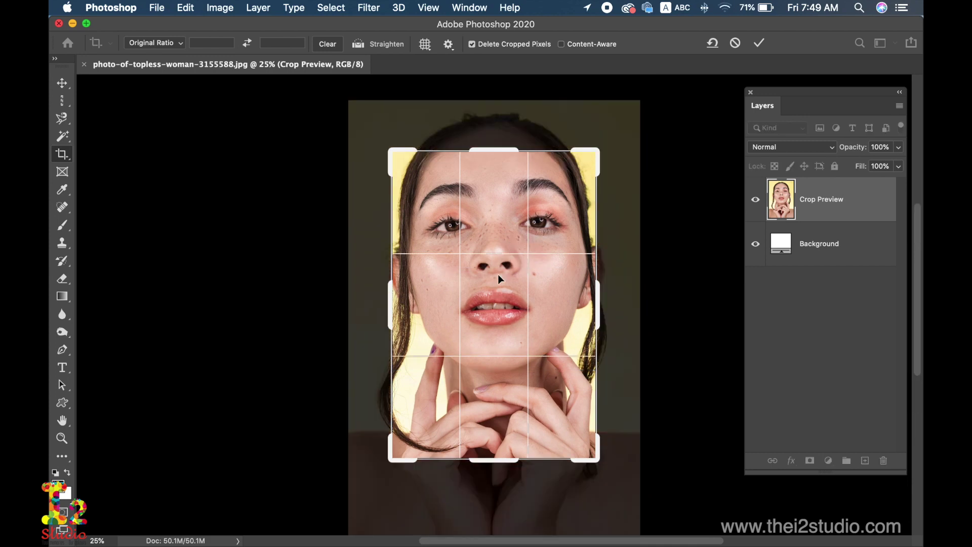
key(Return)
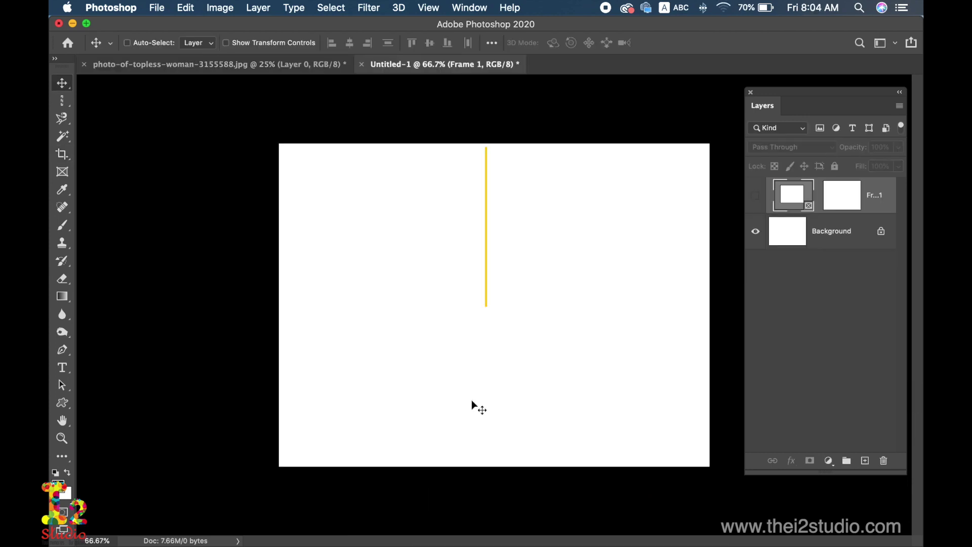
Draw a tall frame in Untitled-1 and drop the portrait layer into it
click(63, 174)
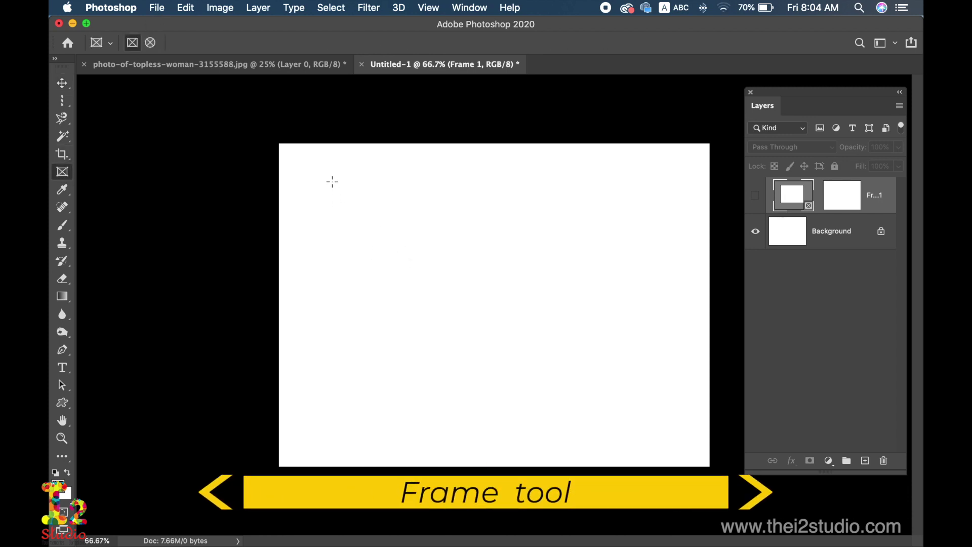
drag(400, 161, 583, 434)
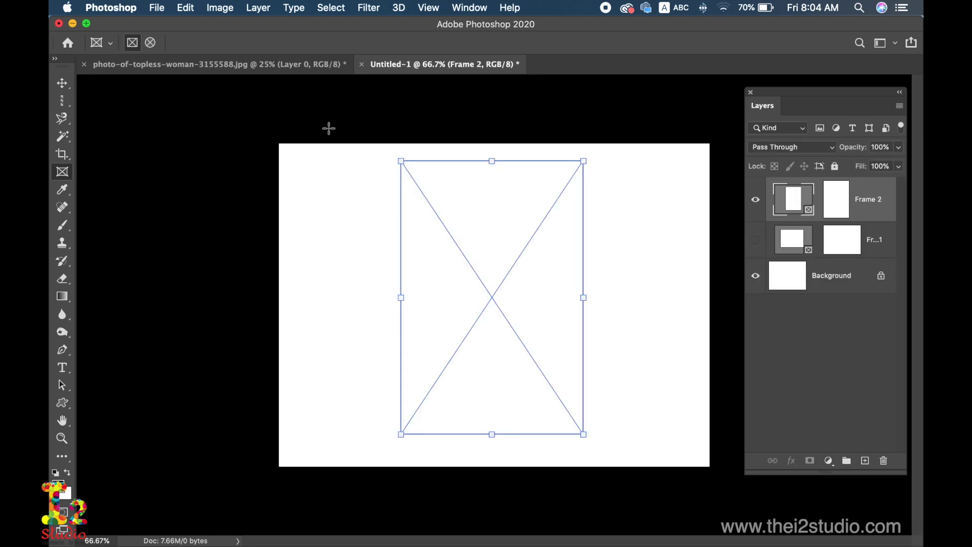
click(226, 69)
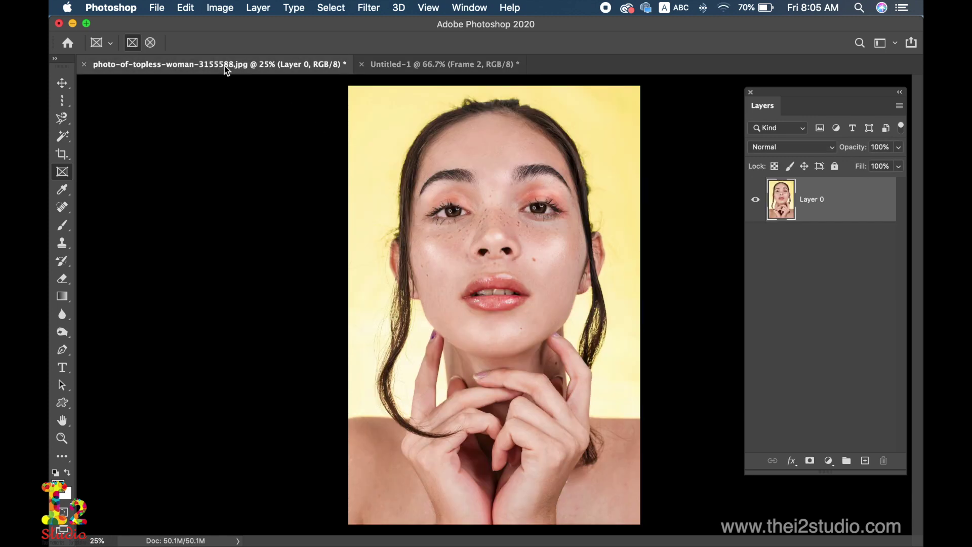
click(64, 85)
drag(524, 227, 495, 230)
drag(832, 200, 828, 238)
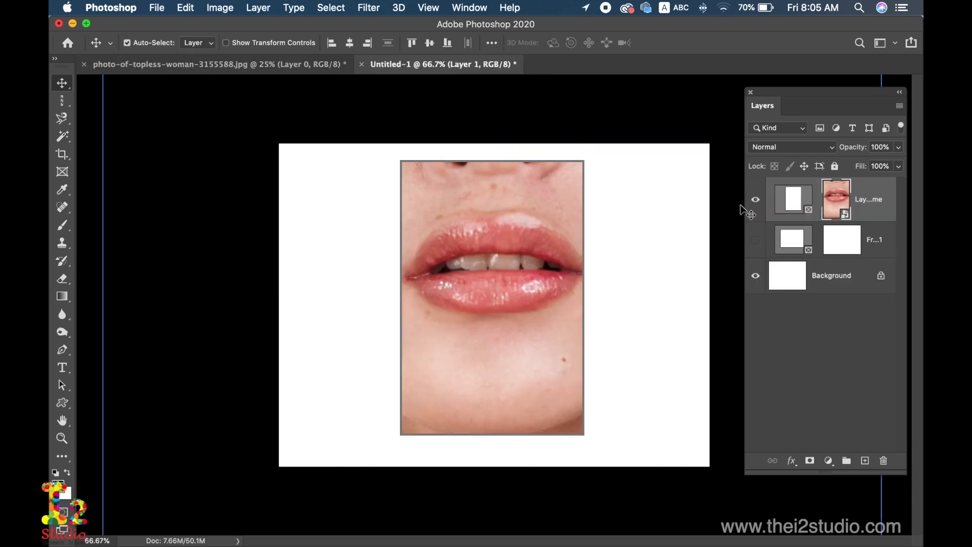
Scale the framed photo down to about 46% and shift it right and down inside the frame
key(super+minus)
key(super+minus)
key(super+minus)
key(super+t)
drag(644, 97, 586, 208)
drag(386, 521, 441, 420)
drag(473, 329, 469, 317)
drag(569, 199, 548, 226)
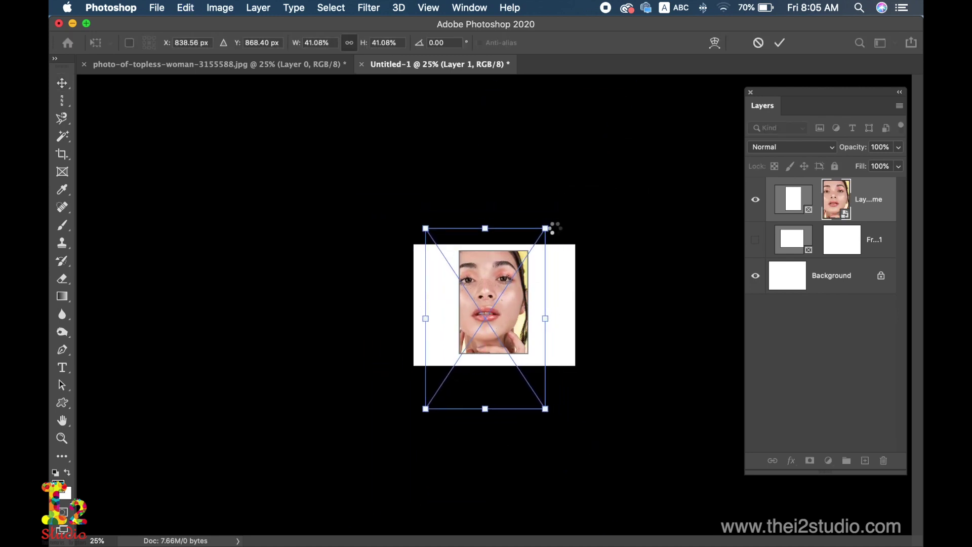
key(Return)
drag(496, 283, 506, 293)
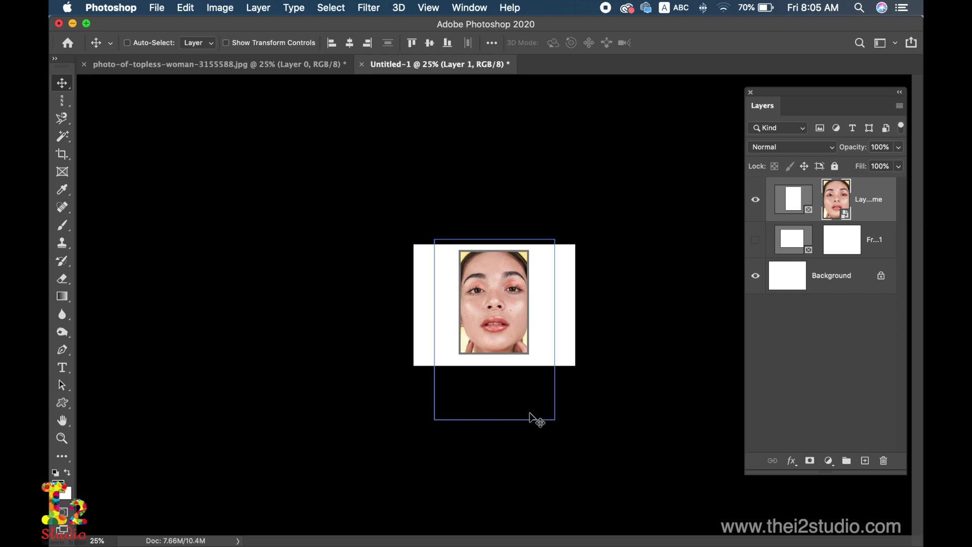
key(super+shift+5)
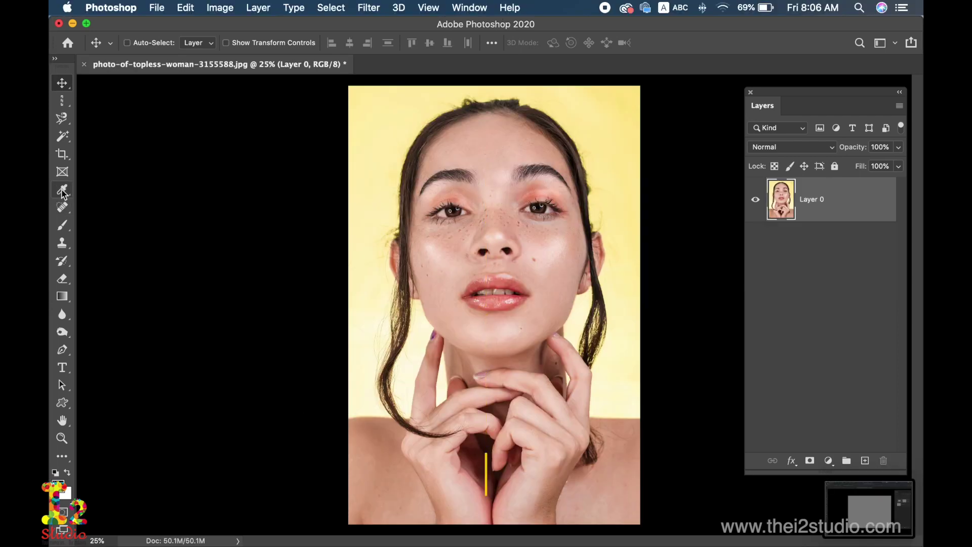
Sample the yellow background as the foreground colour with the Eyedropper, then pick the Spot Healing Brush
click(63, 190)
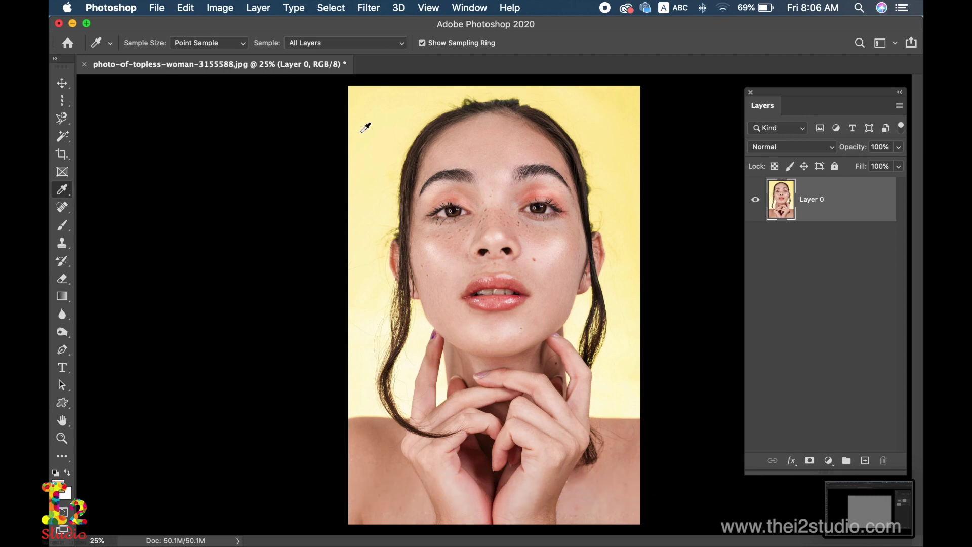
click(385, 125)
right_click(63, 191)
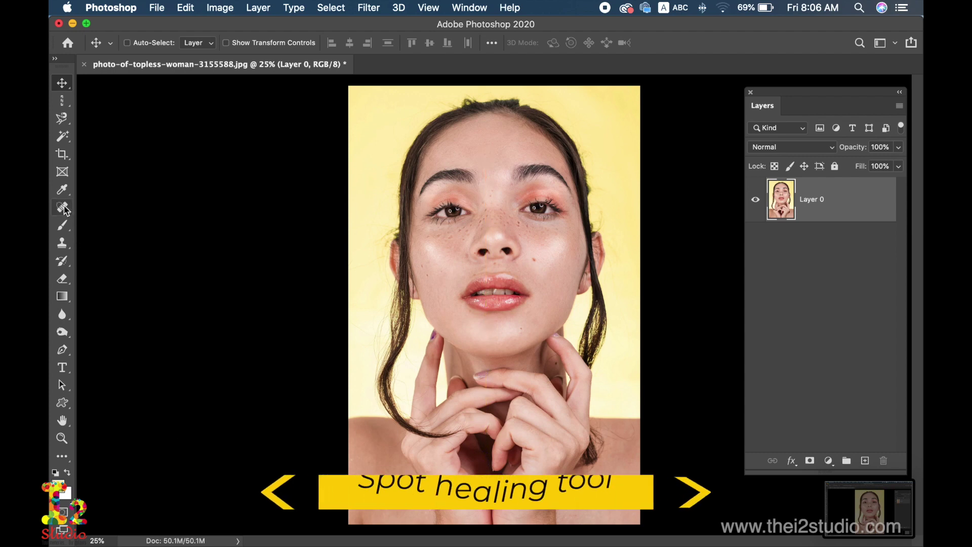
click(65, 210)
Zoom the face to 66.7%, add a new empty layer, and set the Spot Healing Brush to 80
click(104, 204)
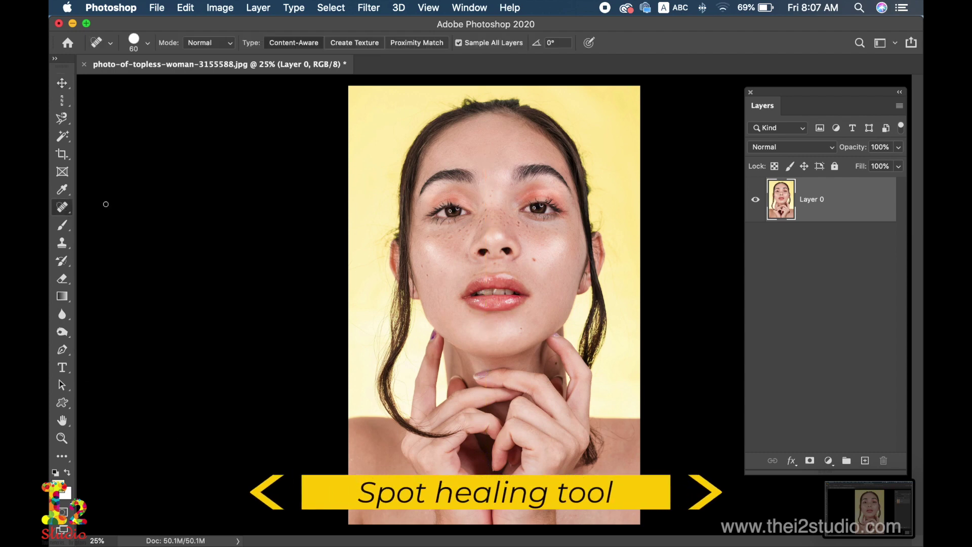
click(61, 438)
click(576, 193)
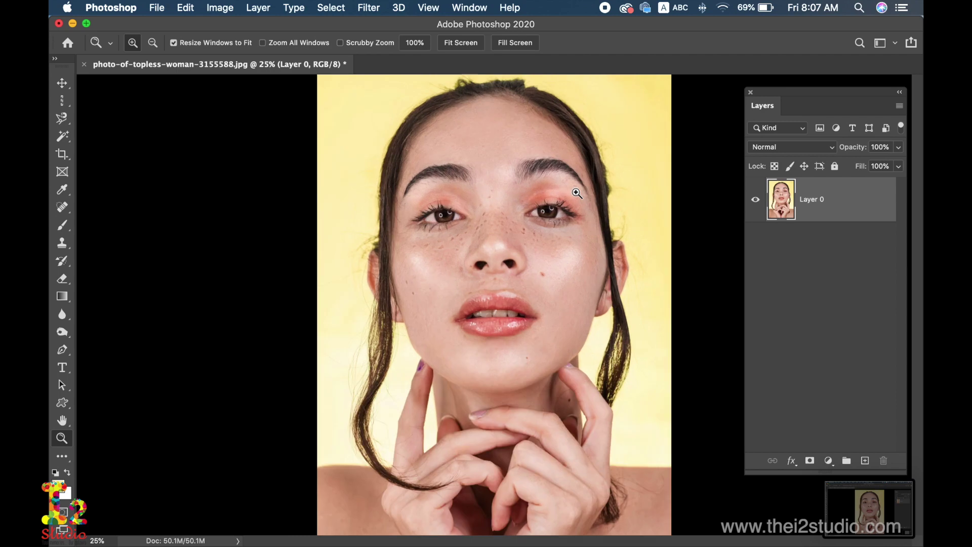
click(576, 193)
click(576, 192)
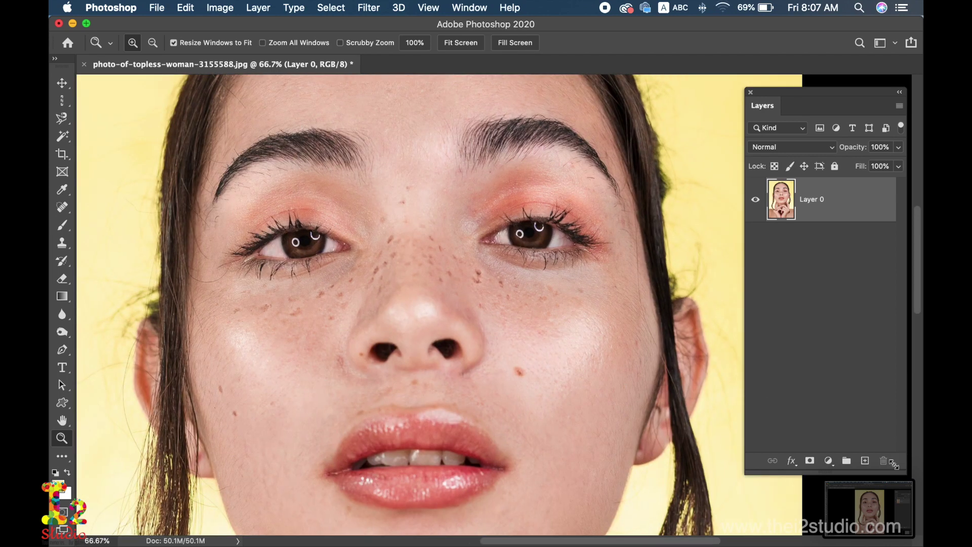
click(865, 461)
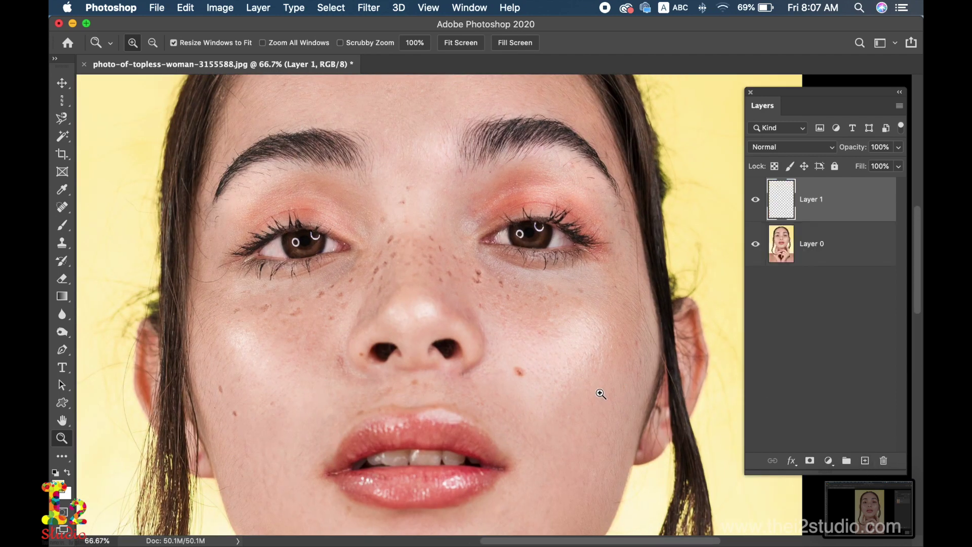
click(62, 207)
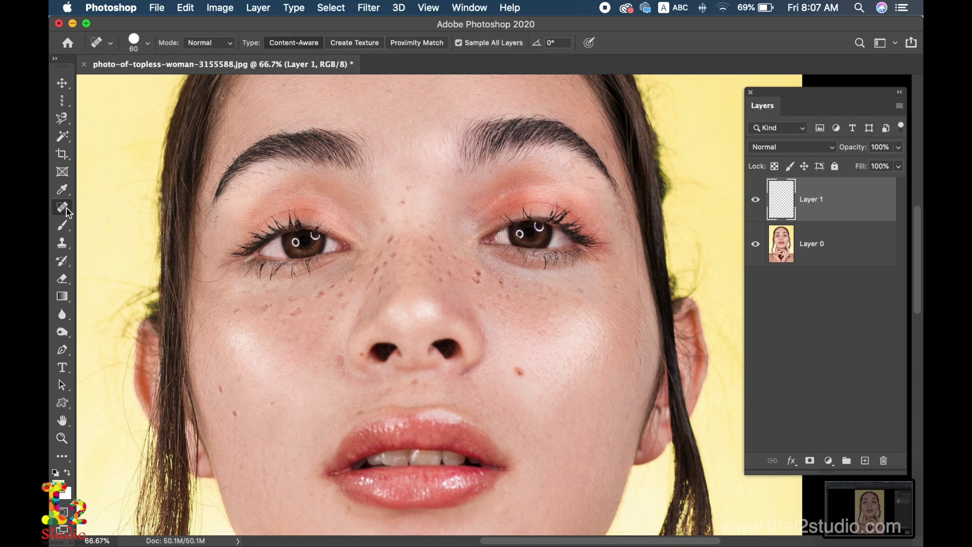
key(bracketright)
Heal the eight blemishes and freckles on the cheek and beside the nose
click(516, 373)
click(543, 364)
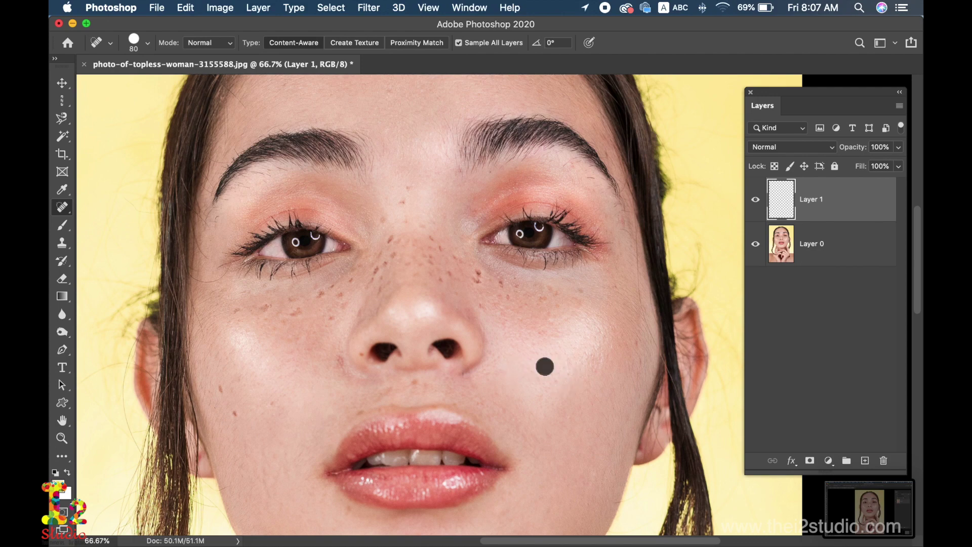
click(480, 277)
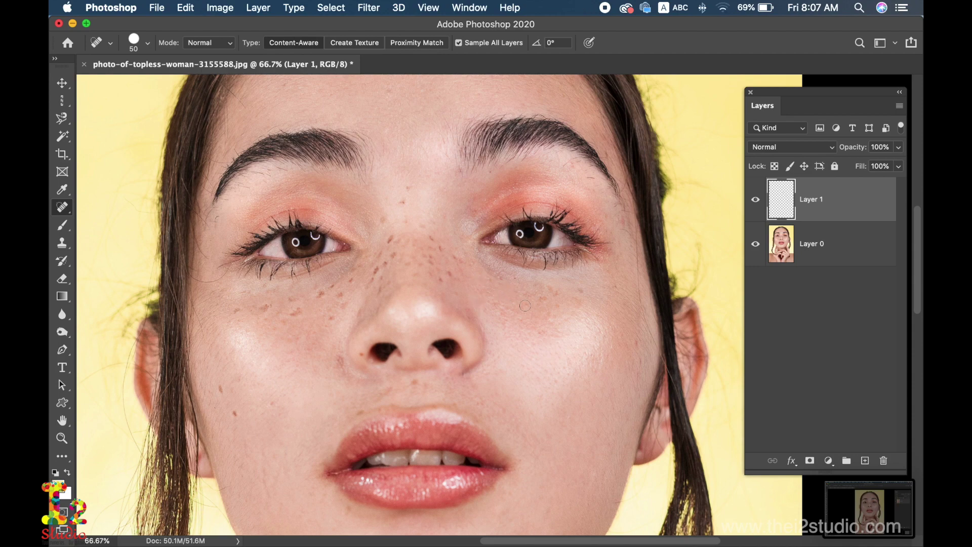
click(539, 292)
click(498, 321)
click(454, 257)
click(454, 267)
click(445, 281)
alt+click(62, 207)
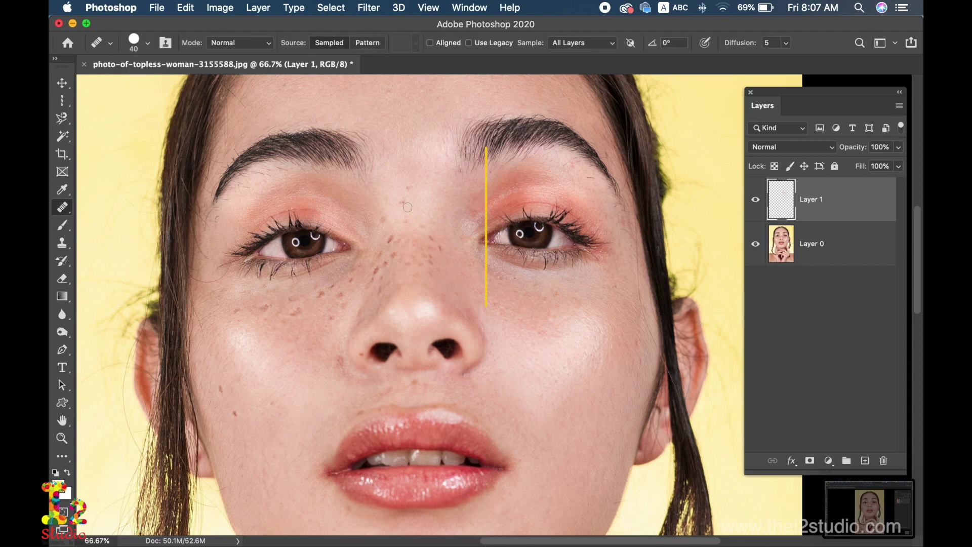
right_click(63, 207)
click(127, 220)
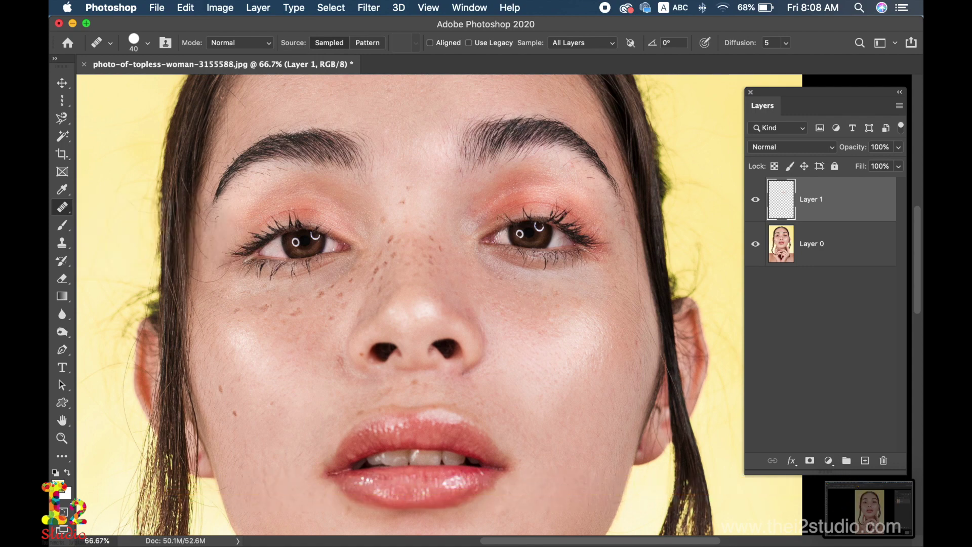
click(427, 241)
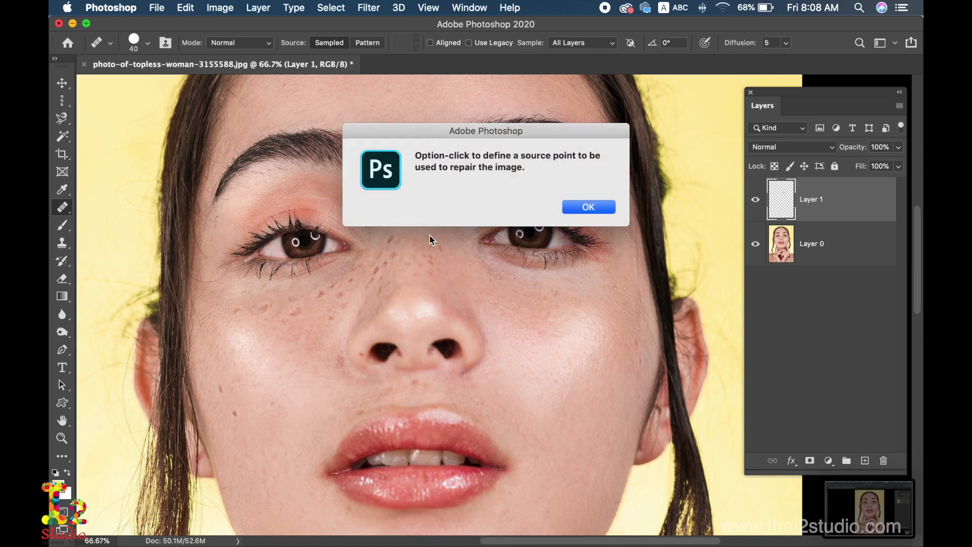
click(588, 207)
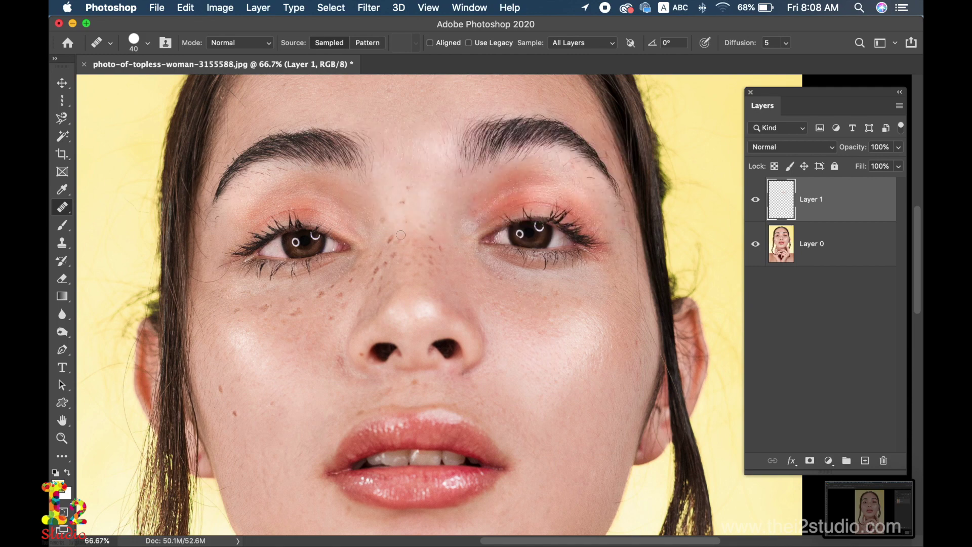
alt+click(389, 240)
key(super+z)
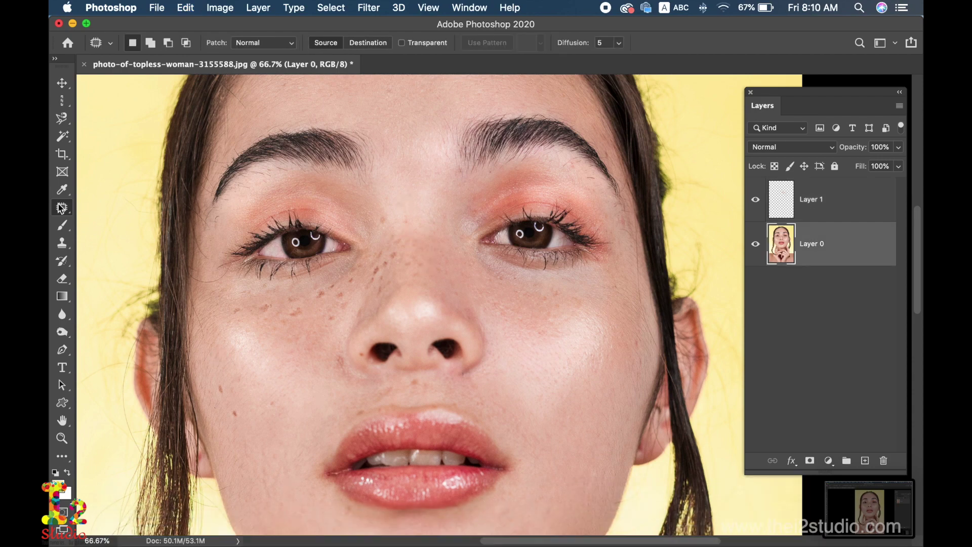
click(61, 208)
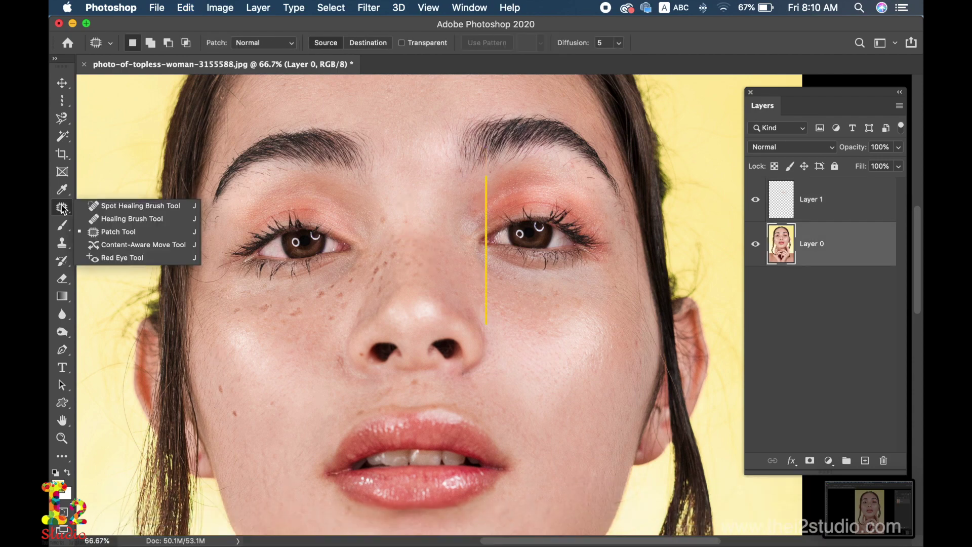
click(107, 221)
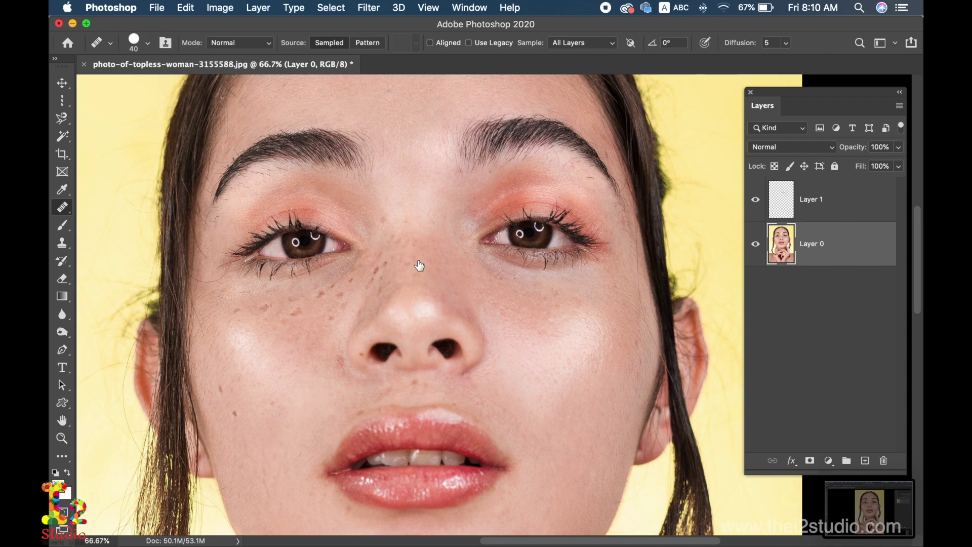
key(alt+bracketright)
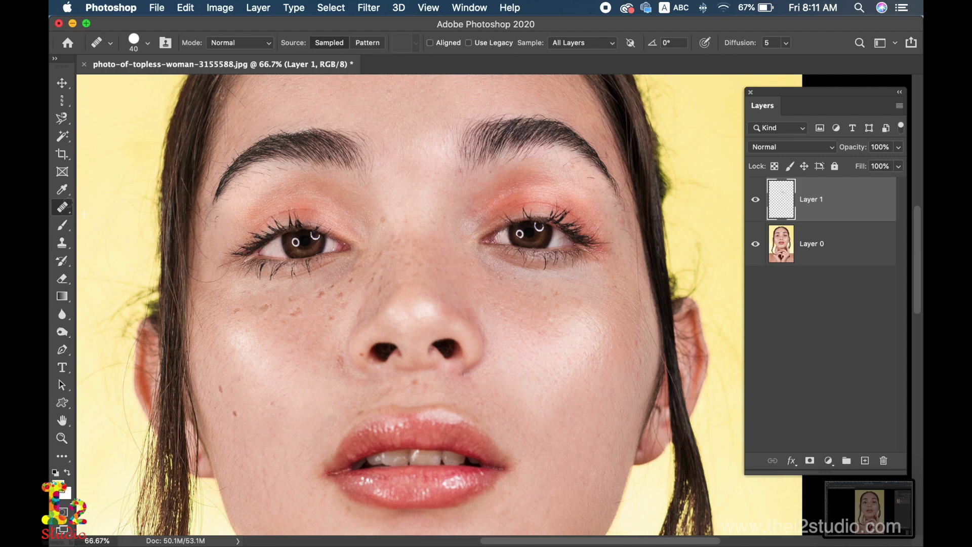
drag(62, 207, 127, 238)
click(831, 243)
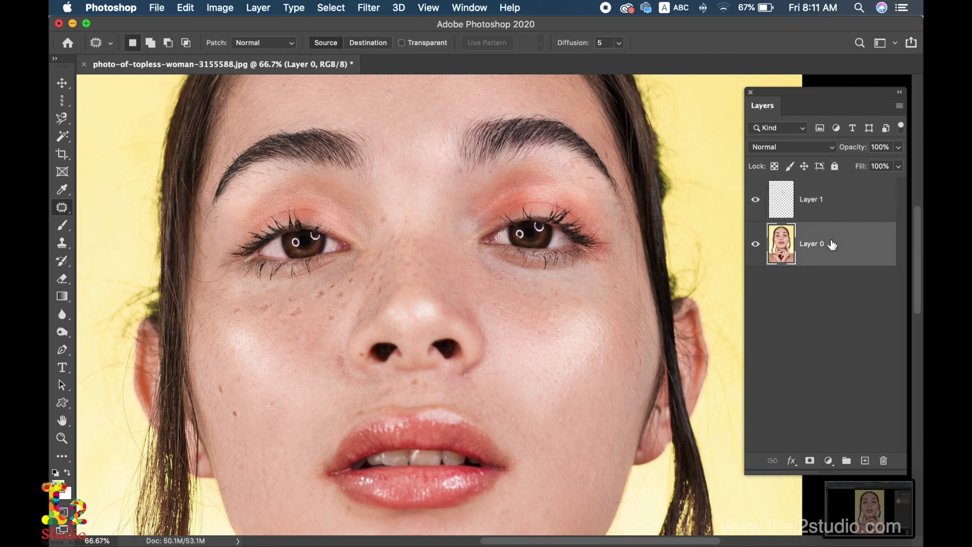
mouse_move(228, 407)
mouse_down()
mouse_move(239, 429)
mouse_move(230, 411)
mouse_move(248, 392)
mouse_move(260, 397)
mouse_move(223, 394)
mouse_up()
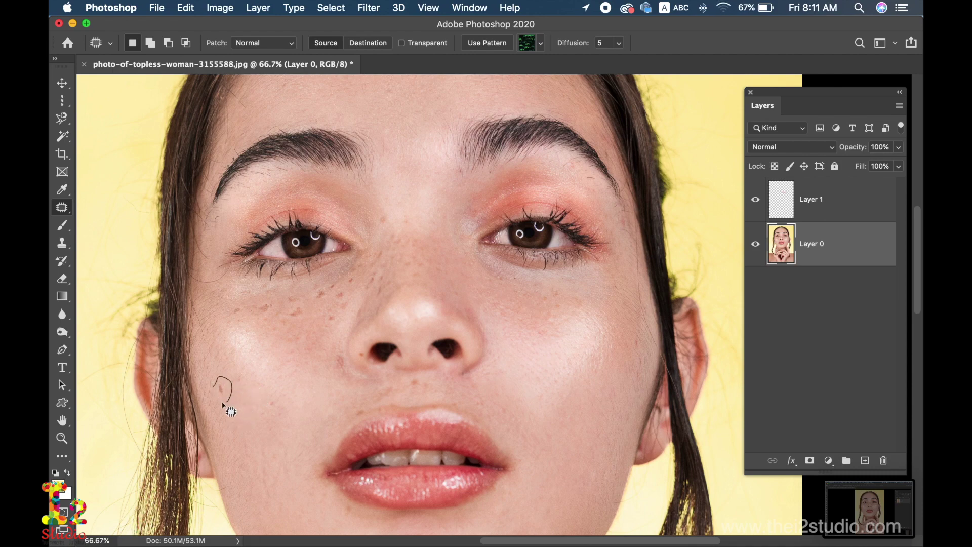
click(241, 400)
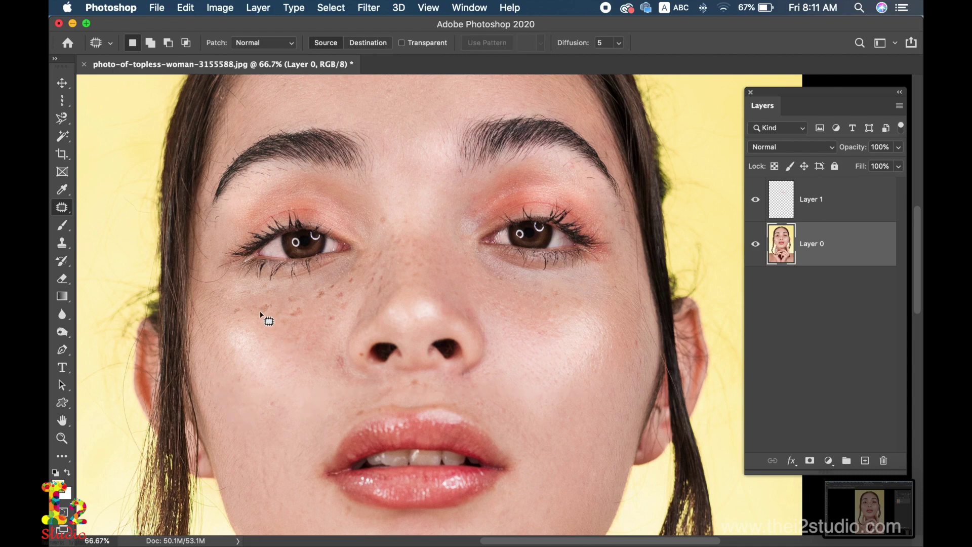
drag(276, 302, 262, 307)
click(282, 330)
click(62, 210)
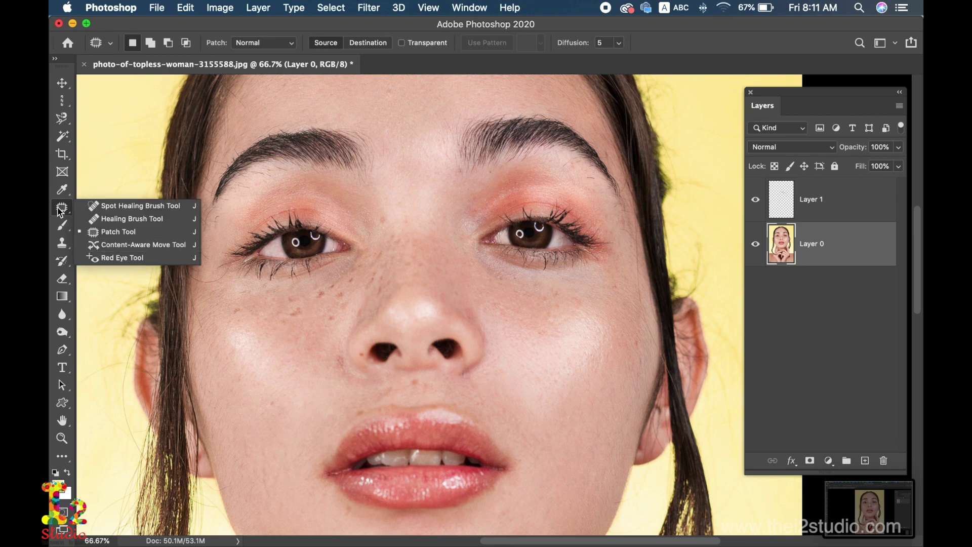
Zoom in to 200% on the cheek freckles with the Spot Healing Brush ready
click(137, 206)
click(337, 294)
click(337, 294)
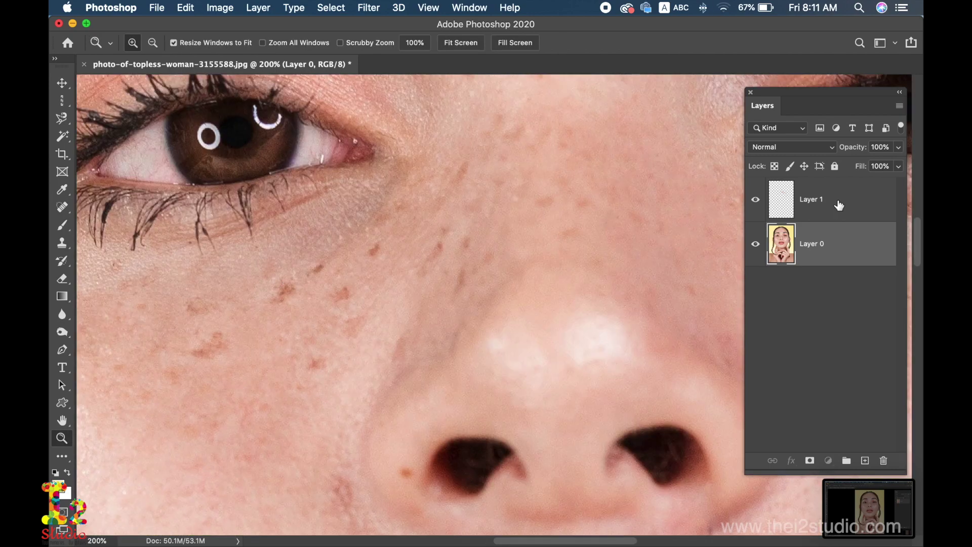
click(838, 202)
alt+click(189, 308)
key(Return)
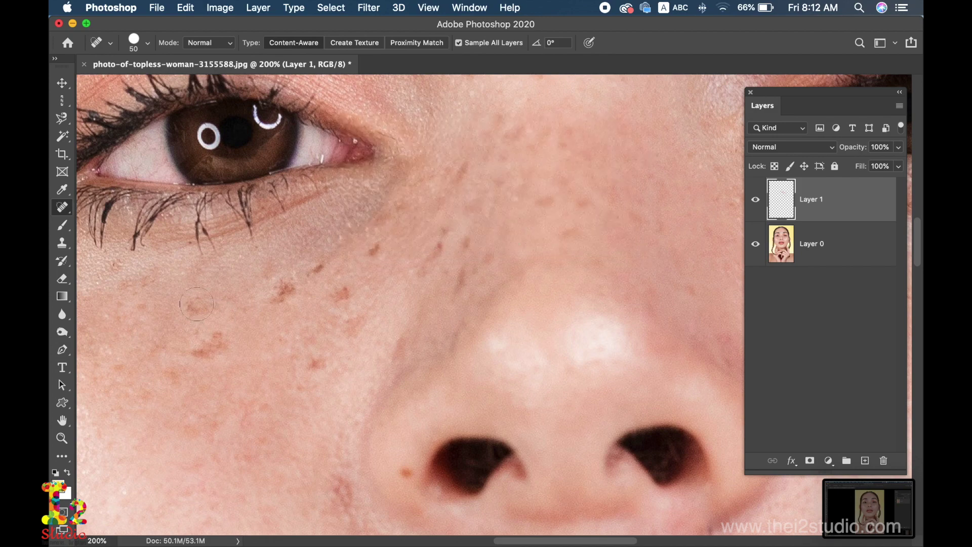
Heal the freckles on the cheek, the spot below the eye and the spot beside the nose
click(287, 289)
click(317, 268)
click(339, 294)
click(352, 327)
click(317, 363)
click(374, 250)
click(431, 250)
click(406, 209)
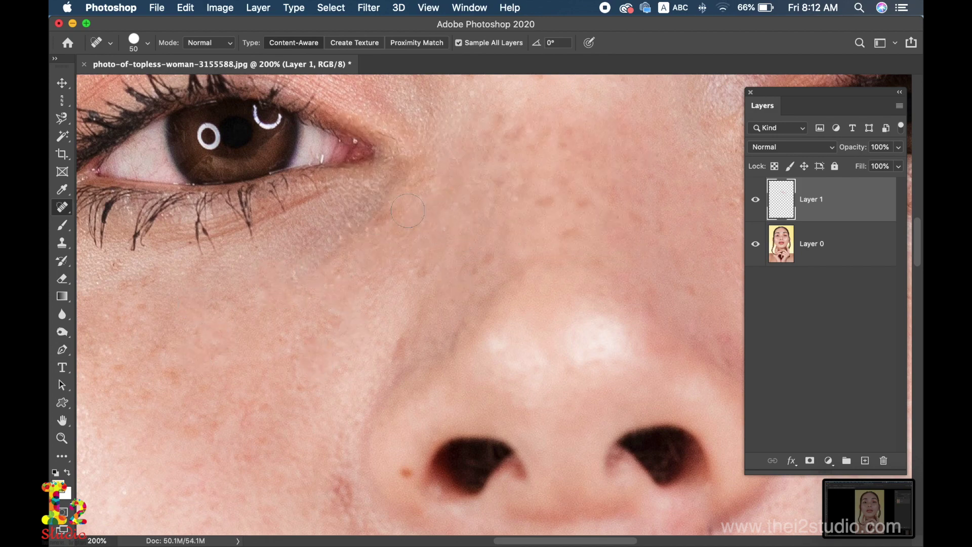
scroll(405, 231, right, 5)
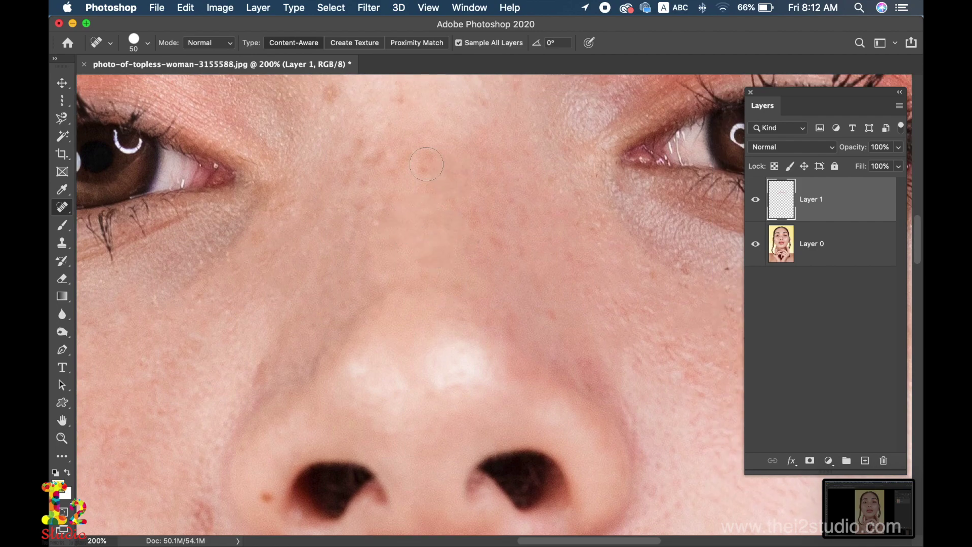
scroll(353, 292, down, 8)
scroll(353, 293, left, 4)
click(354, 293)
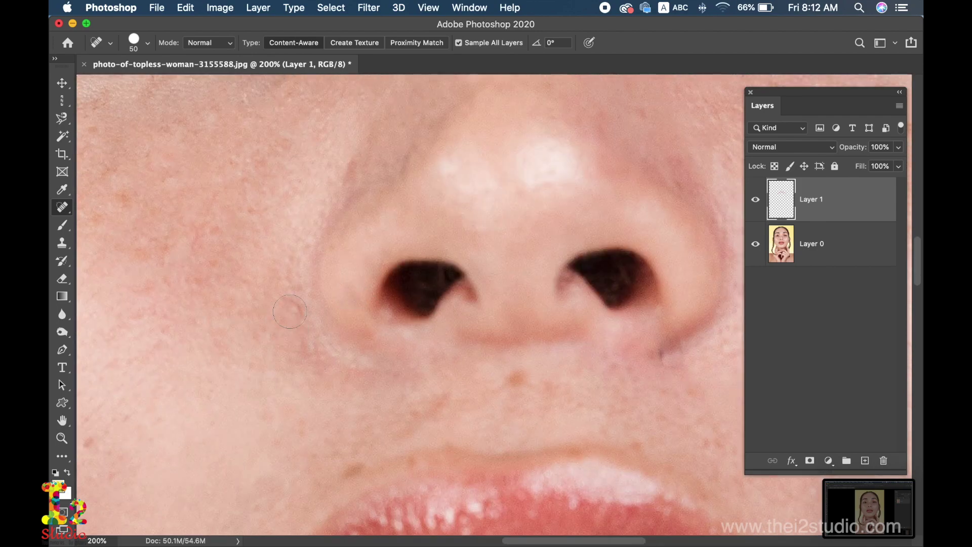
Zoom out, enlarge the brush to 90, and toggle Layer 1 to compare before and after
key(super+minus)
key(super+minus)
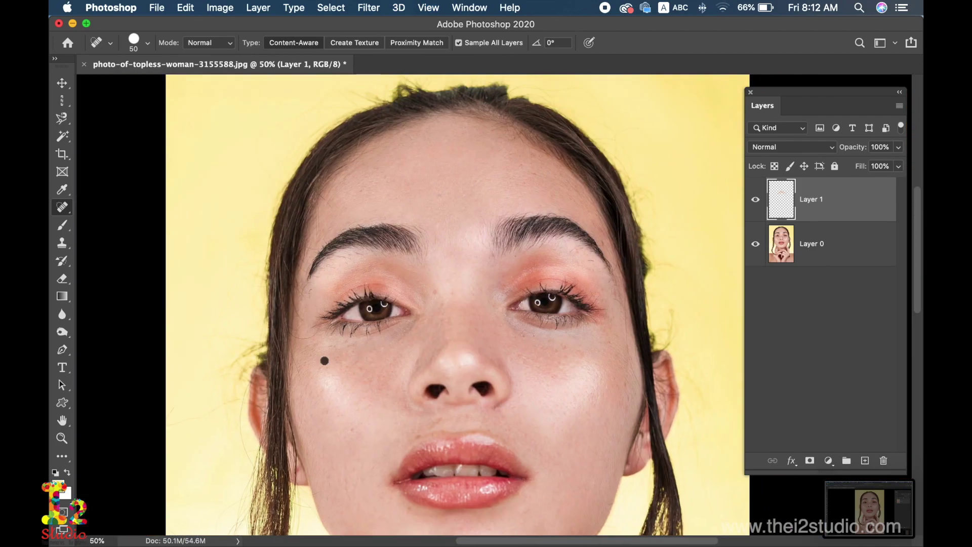
key(bracketright)
key(bracketright)
key(bracketright)
scroll(349, 430, down, 2)
scroll(349, 429, down, 2)
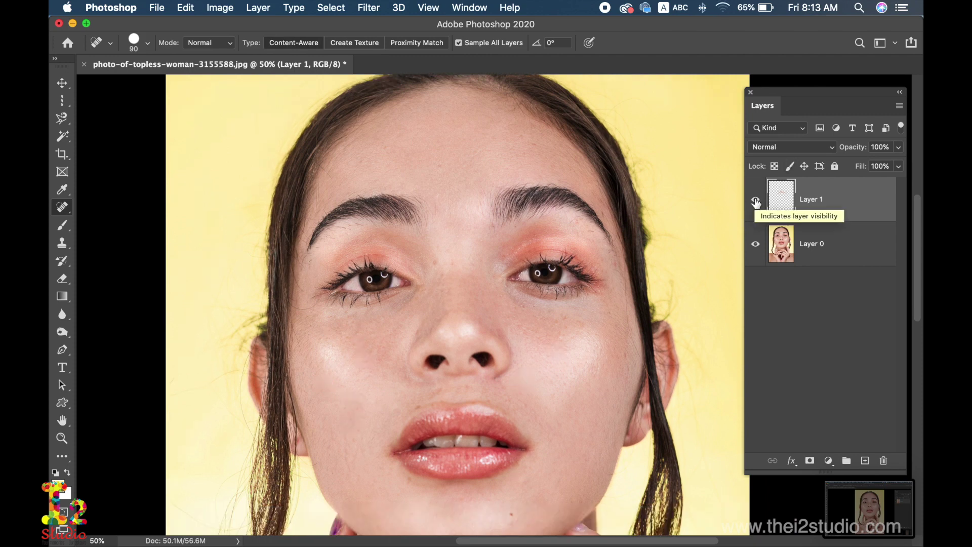
click(755, 200)
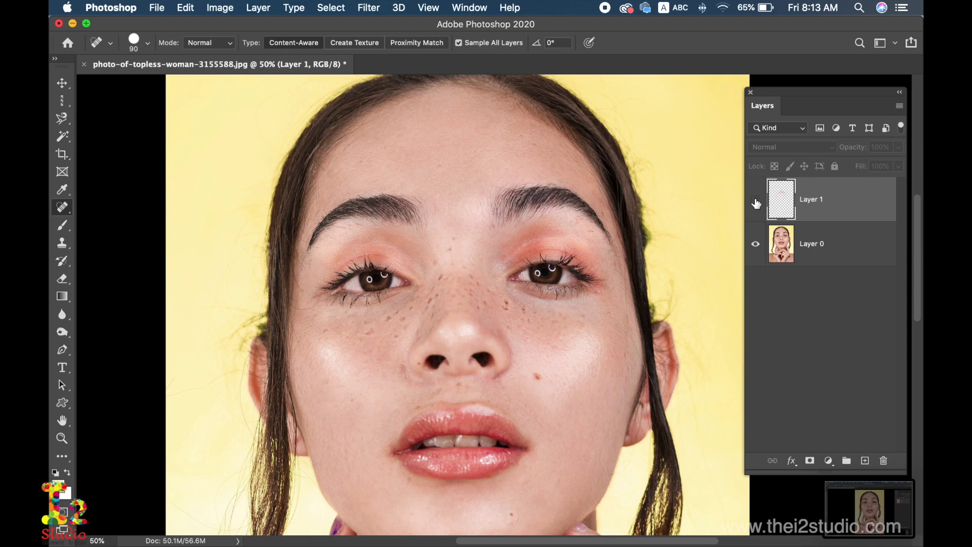
click(755, 201)
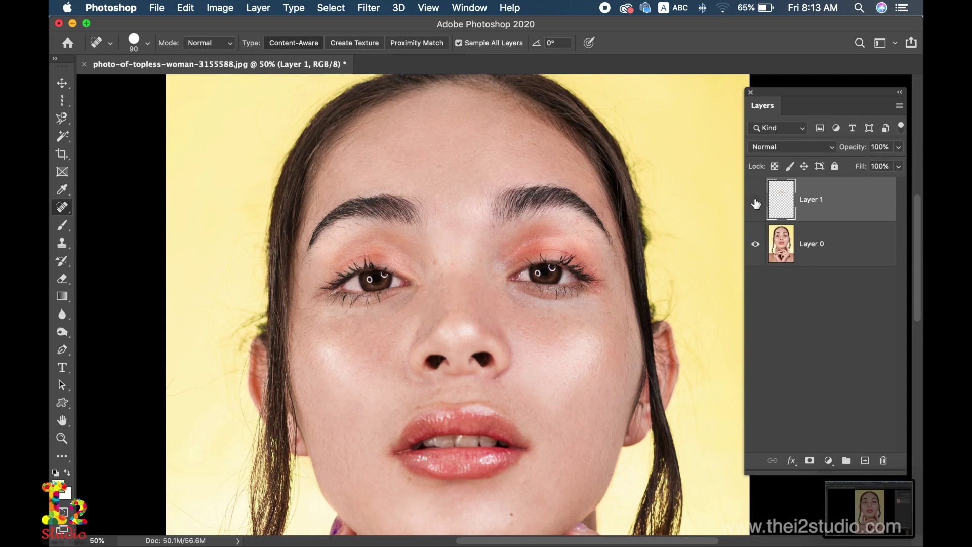
click(755, 202)
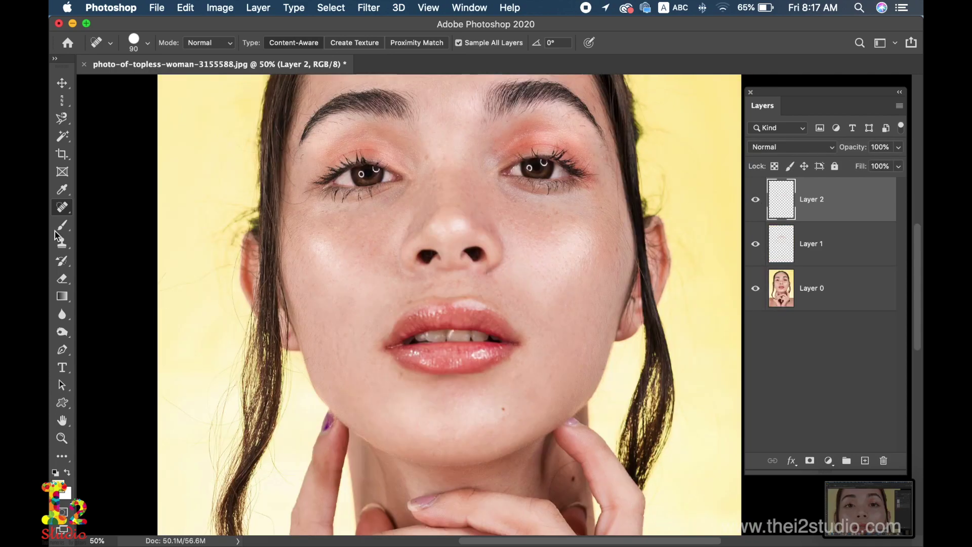
click(61, 227)
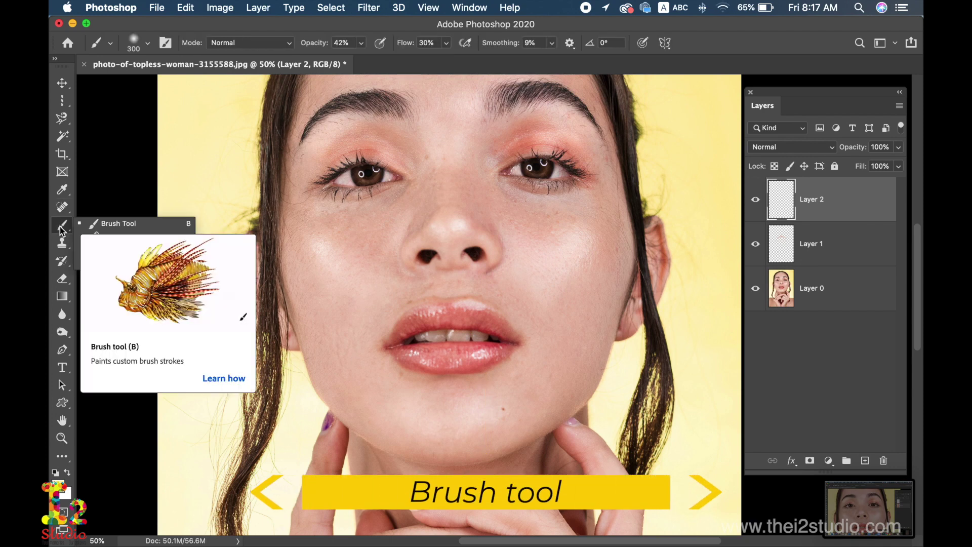
Paint soft grey patches under the left eye and an olive streak left of the head
click(104, 224)
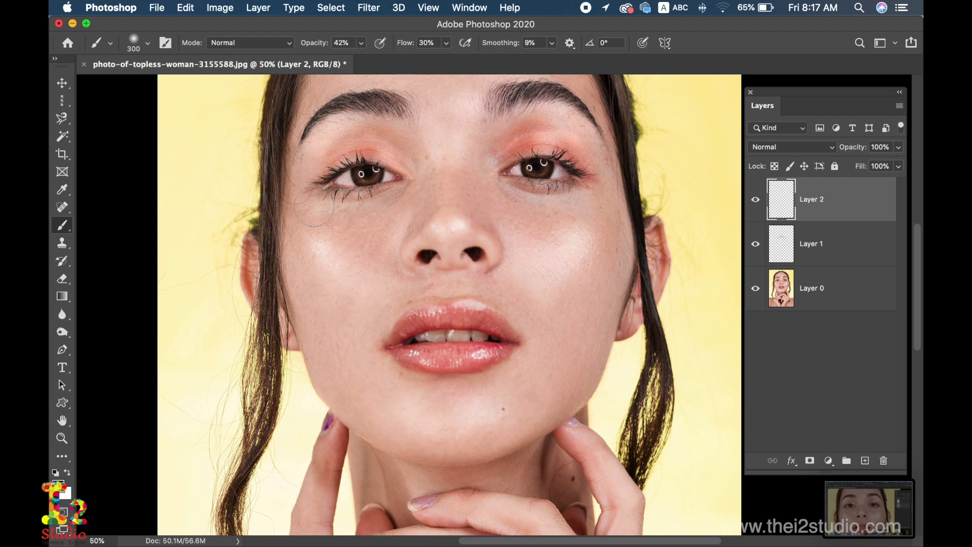
click(315, 255)
mouse_move(315, 256)
mouse_down()
mouse_move(361, 241)
mouse_move(308, 298)
mouse_up()
mouse_move(210, 146)
mouse_down()
mouse_move(209, 214)
mouse_move(193, 148)
mouse_move(183, 211)
mouse_up()
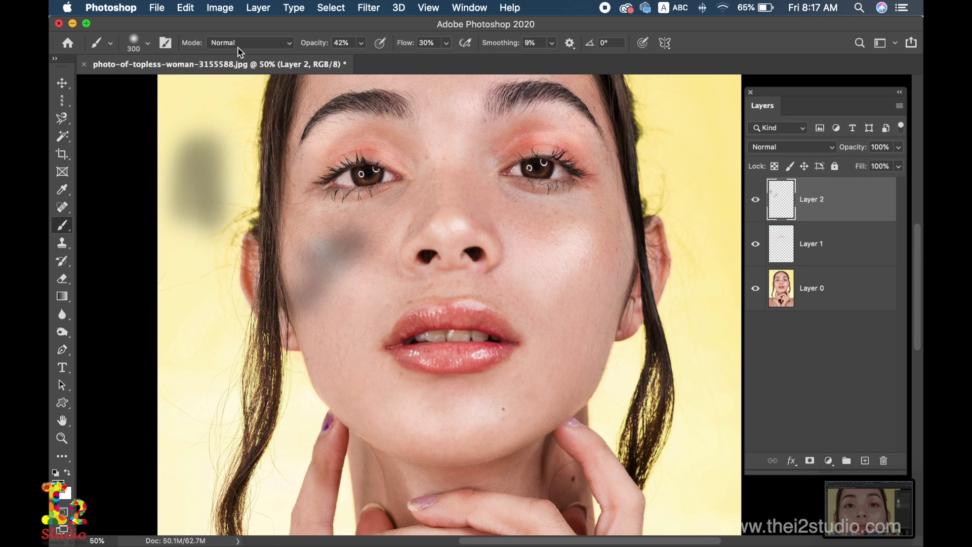
Set the brush to 62 px with 100% opacity and flow, and paint a black cheek stroke
click(111, 43)
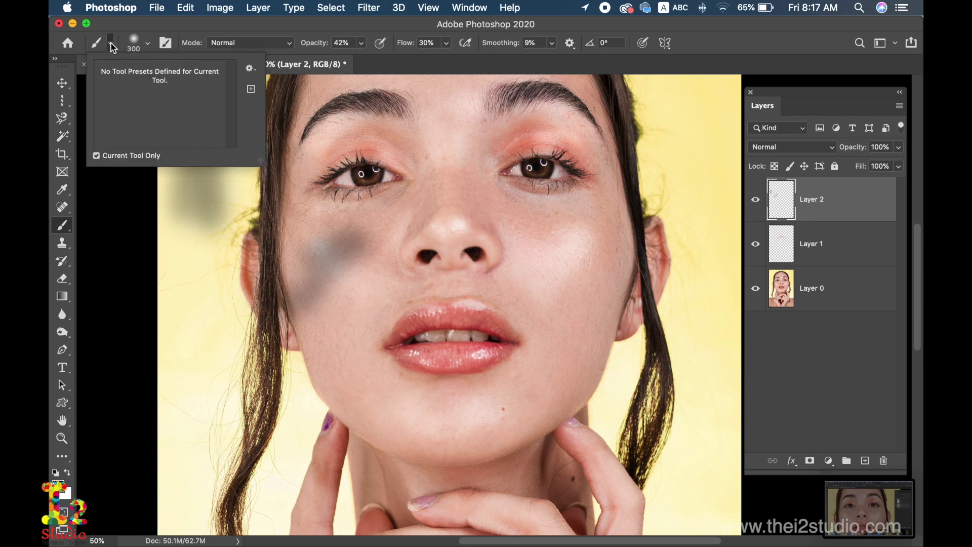
click(148, 43)
drag(180, 83, 169, 86)
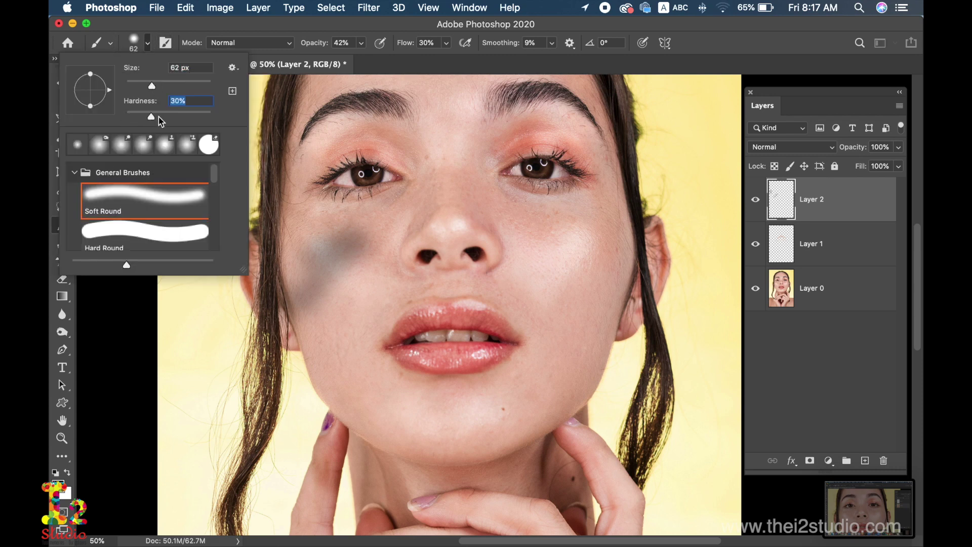
drag(374, 272, 356, 307)
mouse_move(361, 43)
mouse_down()
mouse_move(428, 71)
mouse_move(449, 59)
mouse_move(498, 59)
mouse_up()
drag(552, 43, 551, 51)
drag(342, 294, 330, 349)
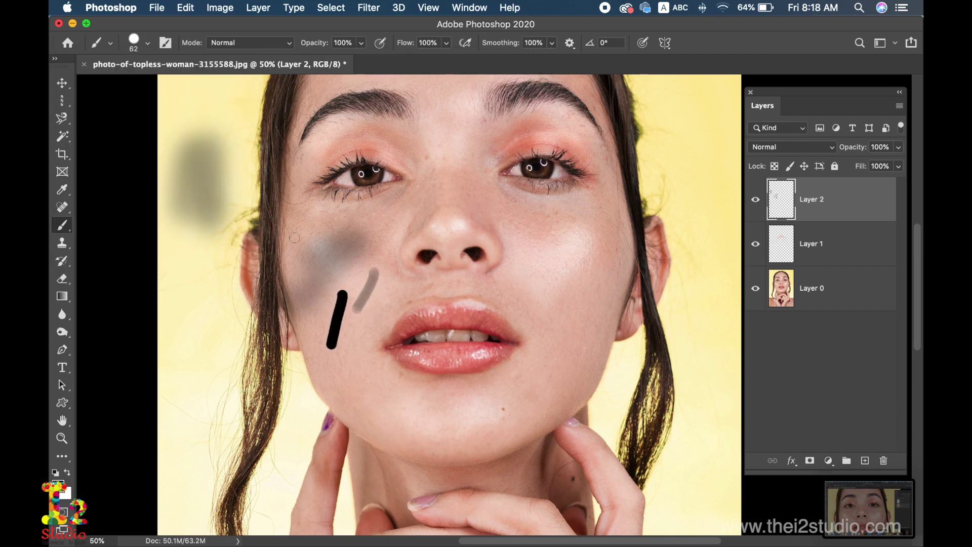
Draw Pencil test lines on the right cheek at 80 px and 20 px, with 100% opacity and smoothing
right_click(63, 225)
click(114, 234)
key(bracketleft)
key(bracketleft)
key(bracketleft)
key(bracketleft)
key(bracketleft)
key(bracketleft)
key(bracketleft)
key(bracketleft)
click(350, 43)
drag(350, 60, 519, 59)
click(459, 43)
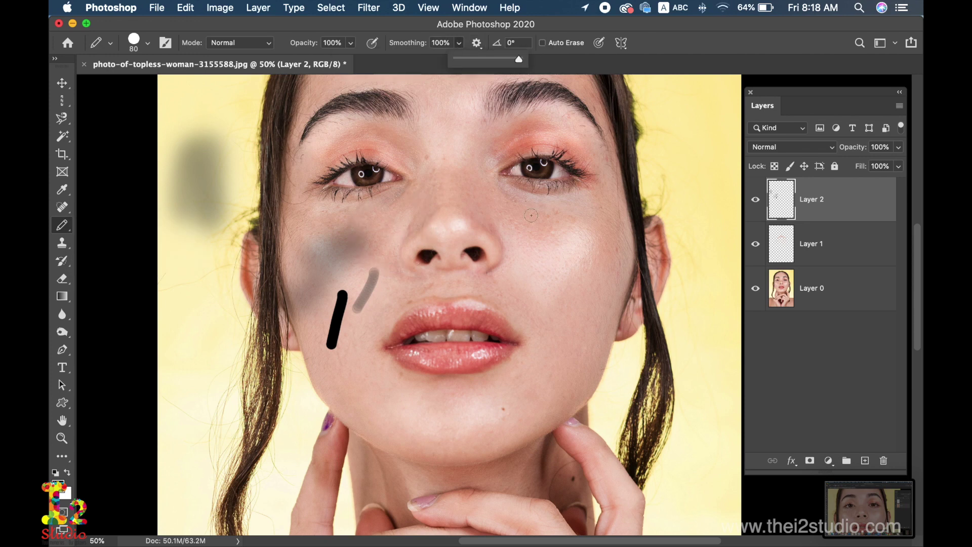
drag(529, 217, 529, 248)
click(146, 43)
drag(166, 89, 158, 90)
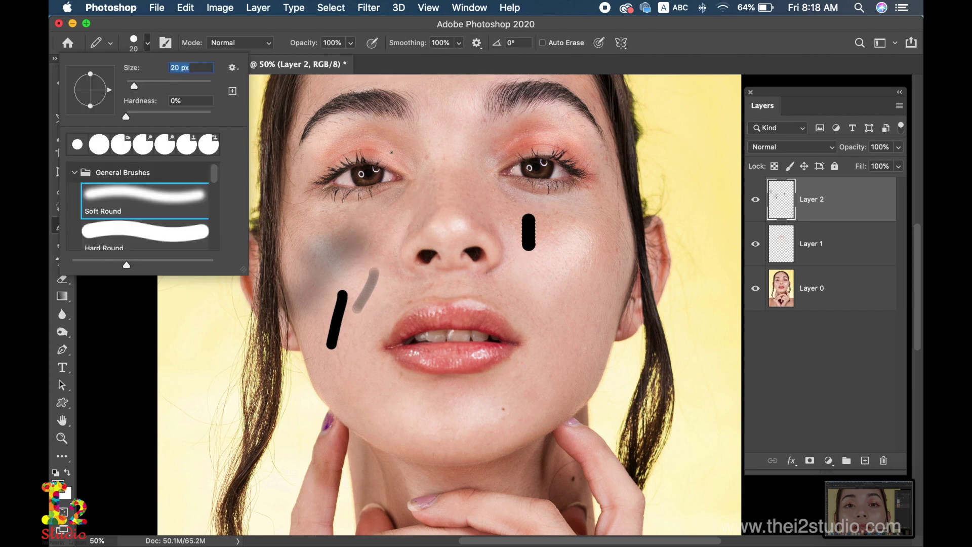
drag(556, 245, 551, 277)
Delete Layer 2 with all its test strokes and confirm
right_click(61, 225)
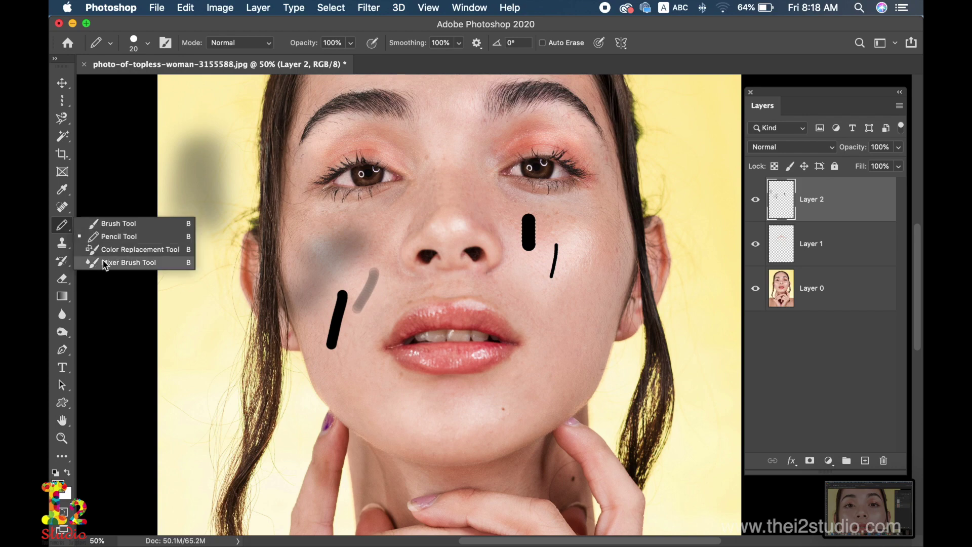
click(119, 263)
key(v)
click(883, 460)
click(589, 206)
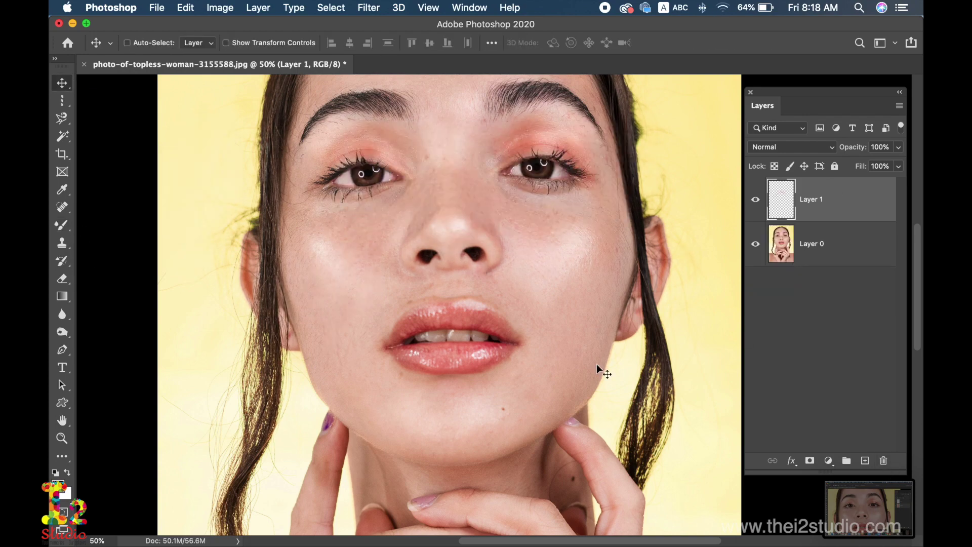
Add Layer 2 and choose the Mixer Brush tool
key(super+shift+5)
click(471, 504)
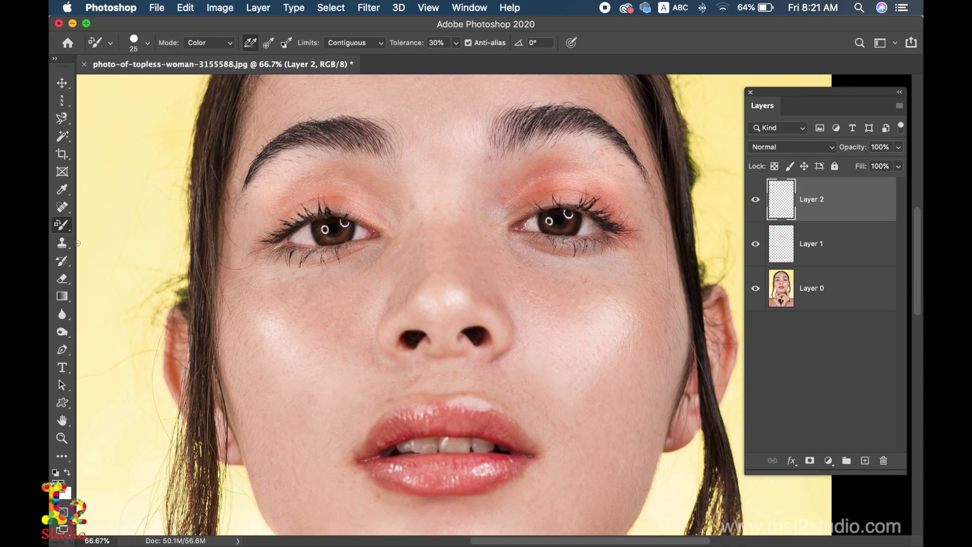
right_click(62, 225)
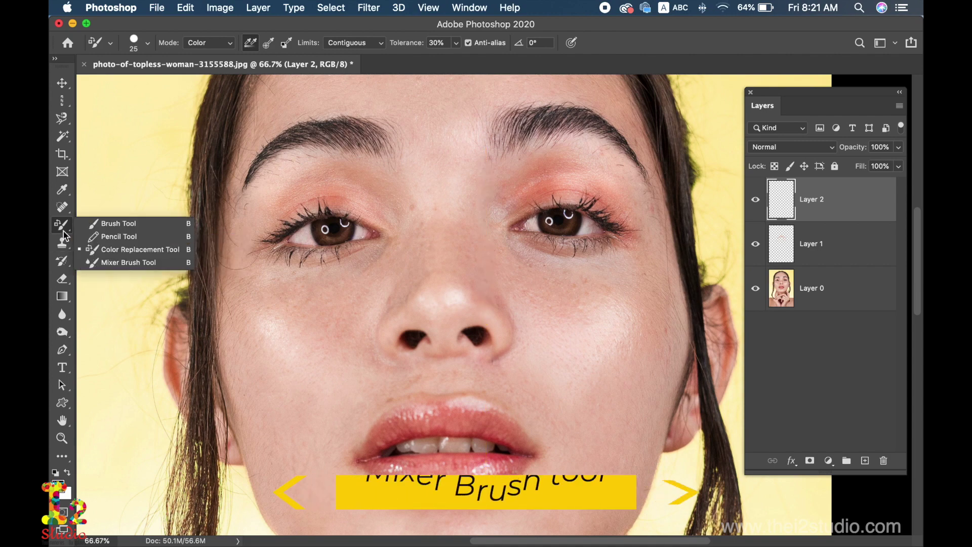
click(111, 263)
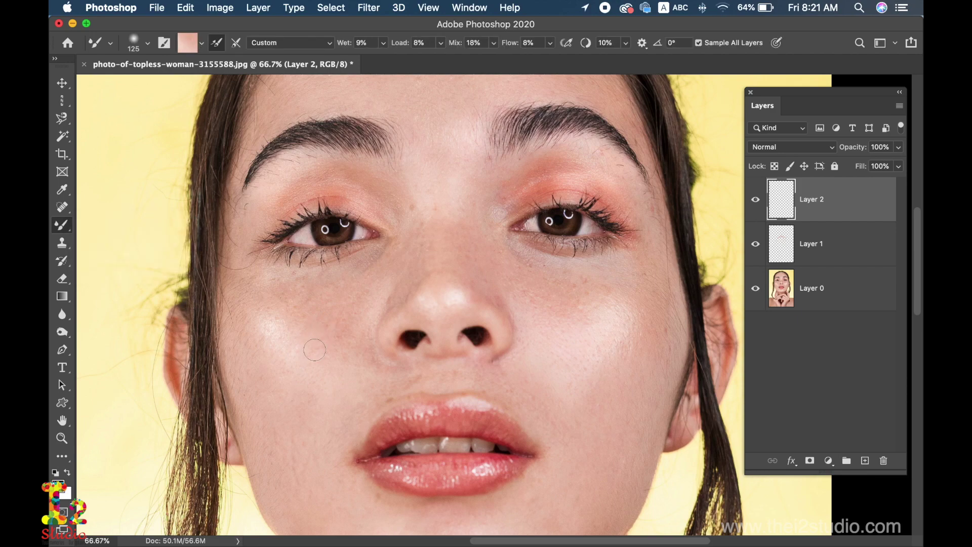
Blend skin tone over both cheeks, the nose bridge and under the eye at brush size 175
drag(365, 307, 322, 342)
drag(345, 287, 334, 299)
key(bracketright)
key(bracketright)
drag(411, 252, 430, 254)
drag(504, 273, 528, 266)
mouse_move(573, 310)
mouse_down()
mouse_move(571, 282)
mouse_move(553, 300)
mouse_move(569, 321)
mouse_up()
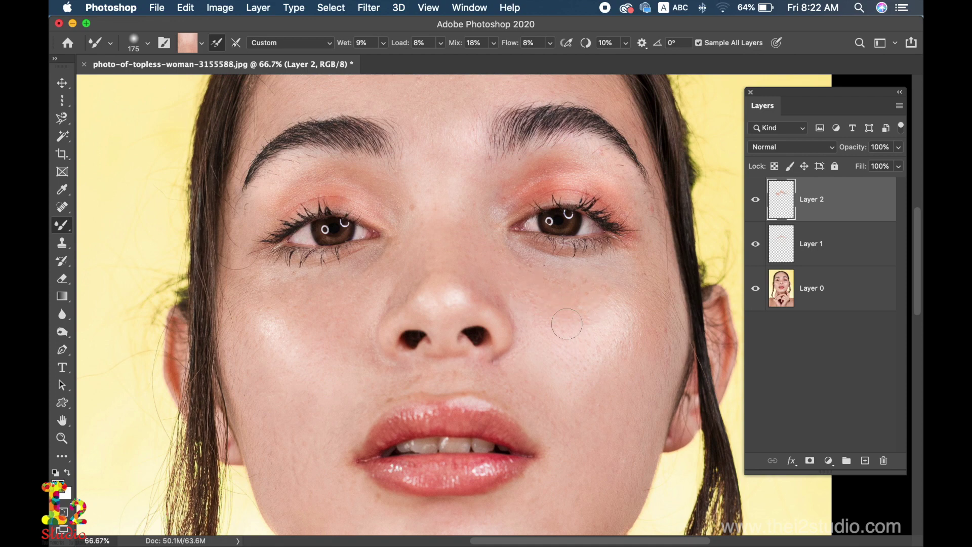
mouse_move(338, 335)
mouse_down()
mouse_move(303, 351)
mouse_move(348, 341)
mouse_up()
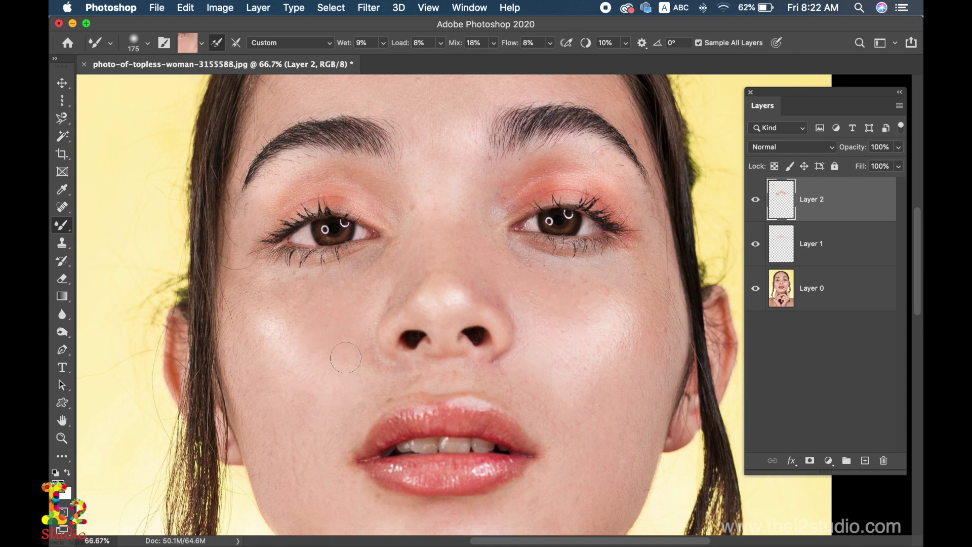
alt+click(336, 327)
mouse_move(422, 182)
mouse_down()
mouse_move(426, 235)
mouse_move(395, 263)
mouse_up()
Raise the brush to 300 and blend the cheeks, forehead and chin with freshly sampled skin
key(super+minus)
key(super+minus)
key(bracketright)
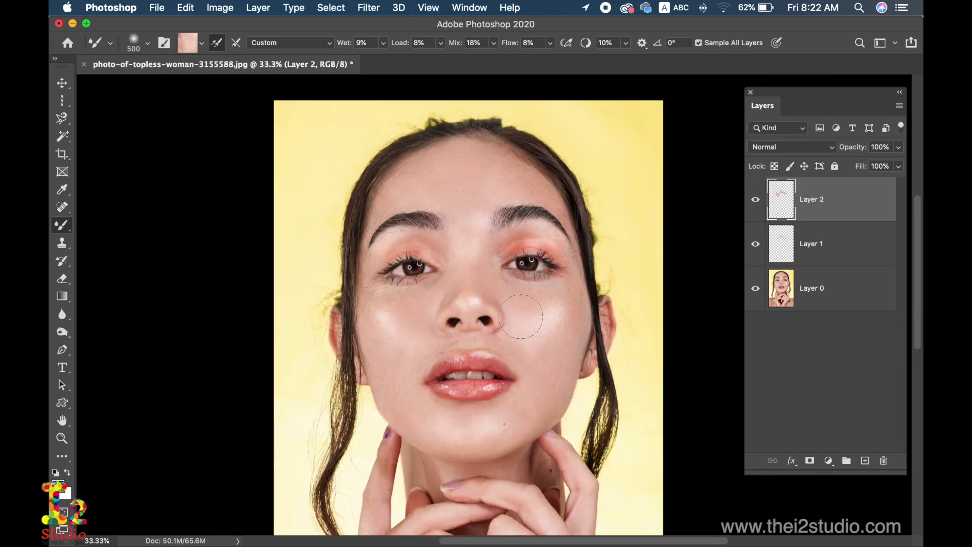
alt+click(515, 287)
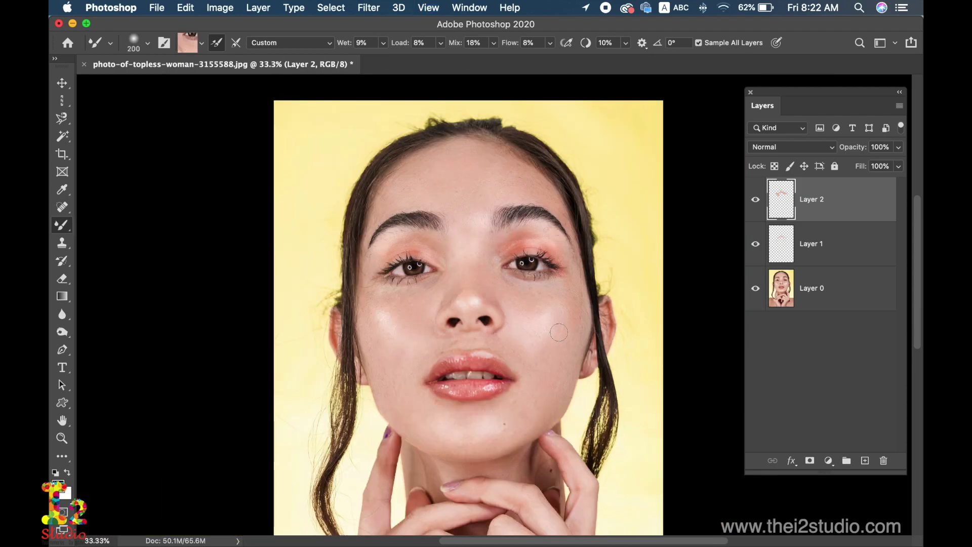
key(bracketright)
key(bracketright)
mouse_move(532, 338)
mouse_down()
mouse_move(544, 315)
mouse_move(550, 352)
mouse_move(527, 341)
mouse_up()
drag(386, 314, 388, 338)
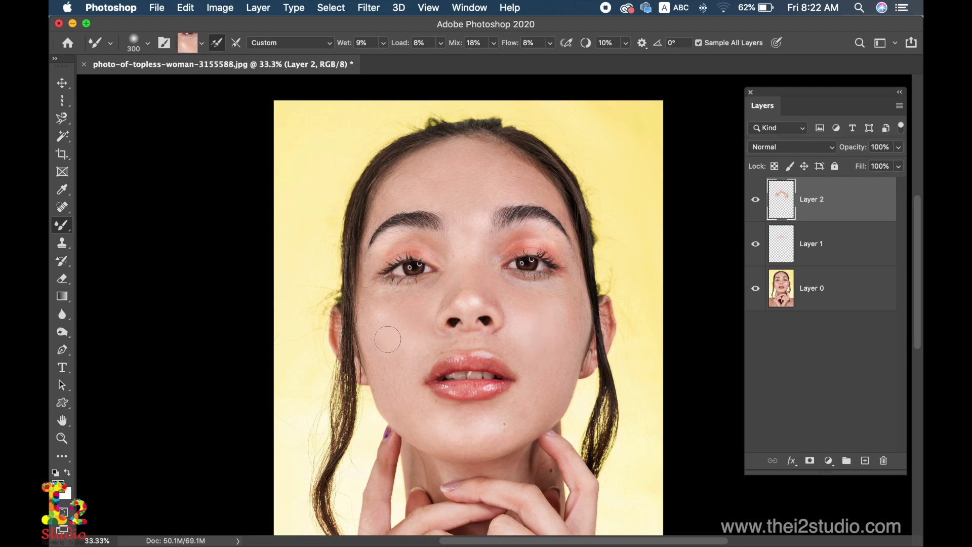
drag(471, 187, 392, 200)
alt+click(433, 182)
mouse_move(446, 169)
mouse_down()
mouse_move(531, 191)
mouse_move(476, 221)
mouse_up()
alt+click(512, 299)
alt+click(521, 371)
mouse_move(521, 370)
mouse_down()
mouse_move(408, 410)
mouse_move(436, 412)
mouse_up()
Resample skin colours and toggle Layer 2 twice to compare before and after
alt+click(542, 399)
alt+click(427, 298)
alt+click(487, 281)
click(756, 200)
click(755, 200)
click(756, 198)
click(756, 196)
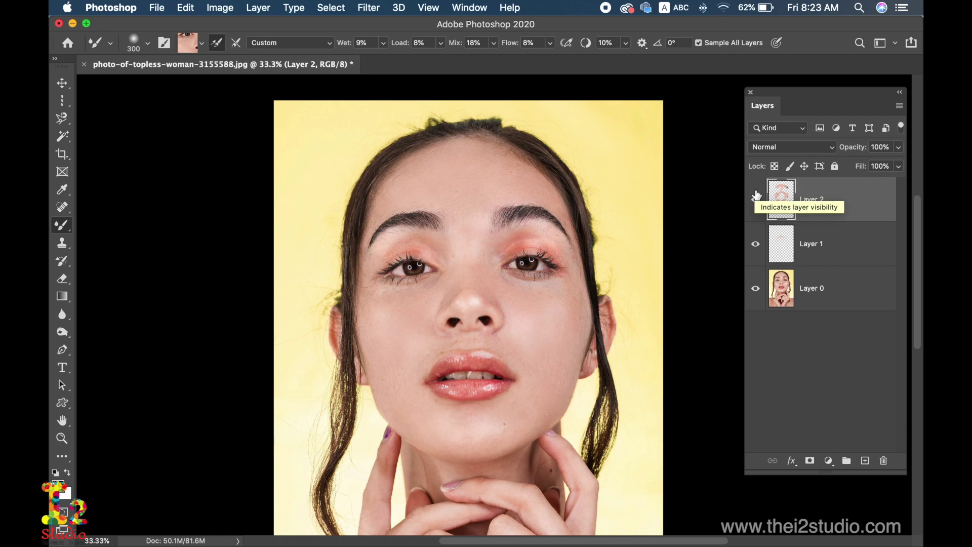
Hide and reshow the photo layer to check the blending strokes alone
click(756, 288)
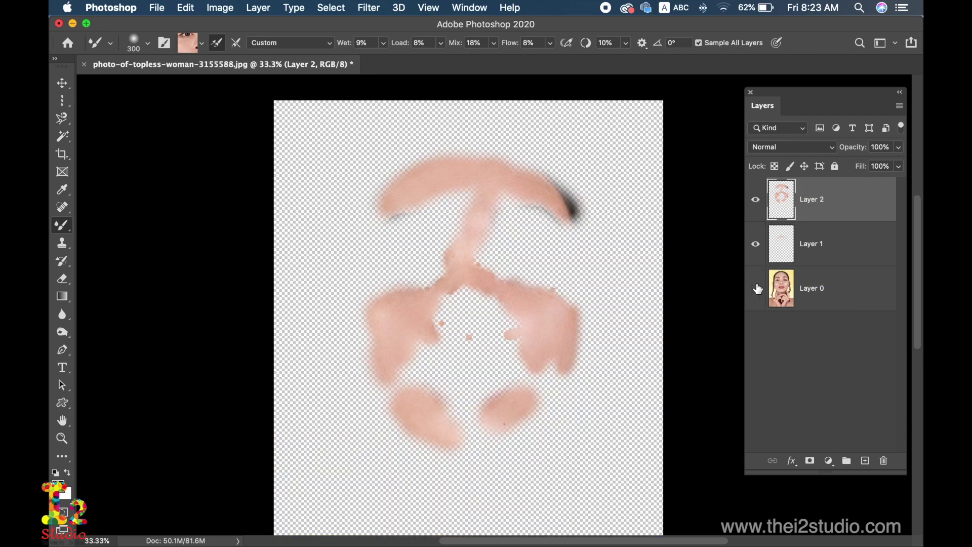
click(756, 288)
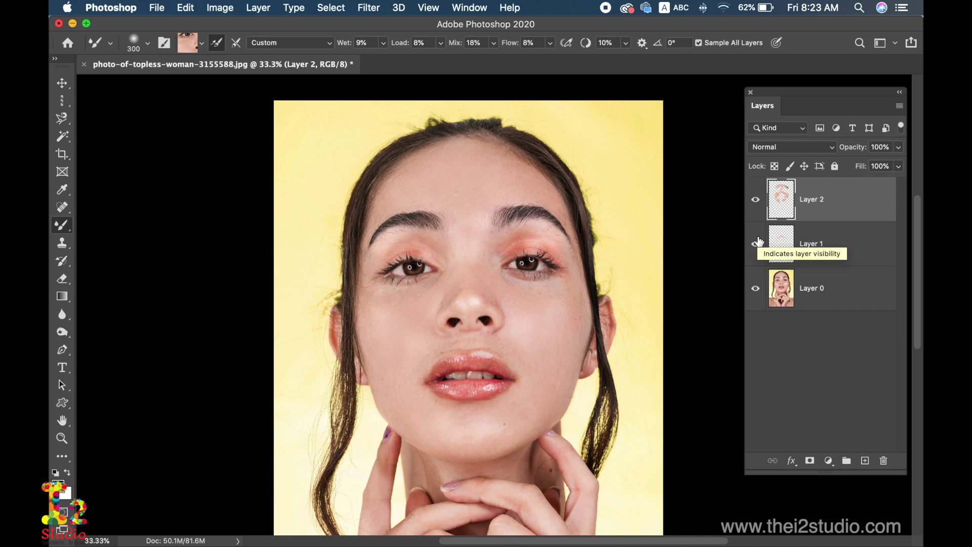
key(super+shift+5)
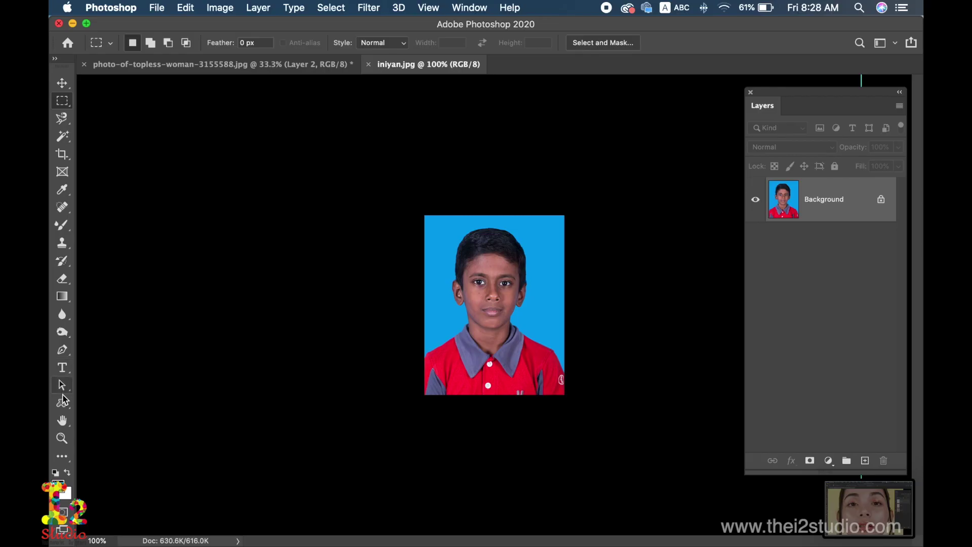
Zoom the boy's photo to 200% and select him with Object Selection's Select Subject
click(62, 437)
click(562, 302)
click(561, 302)
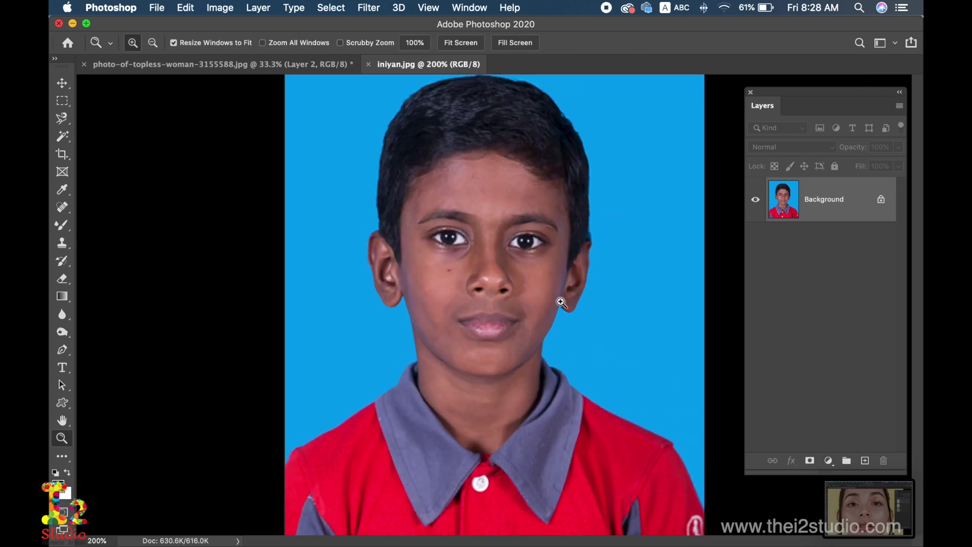
key(super+minus)
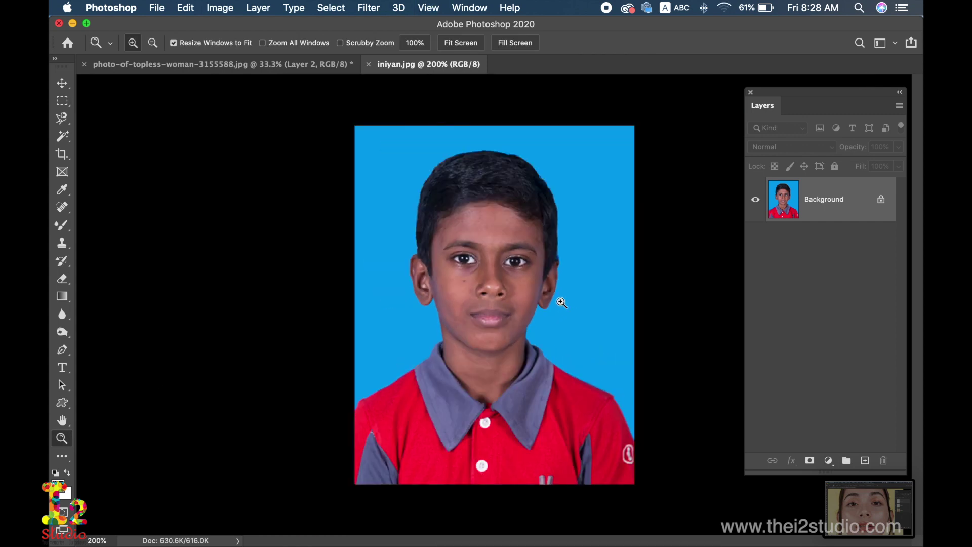
click(63, 135)
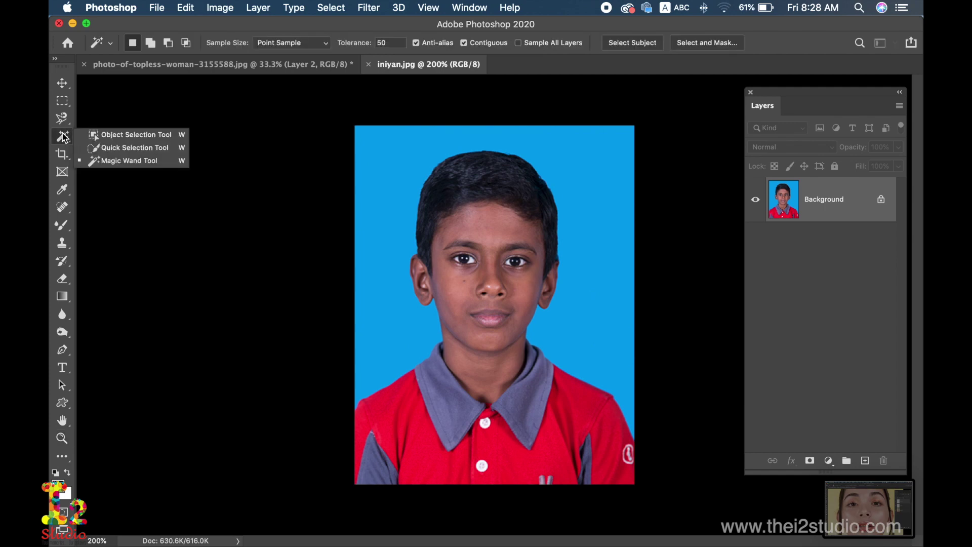
click(114, 135)
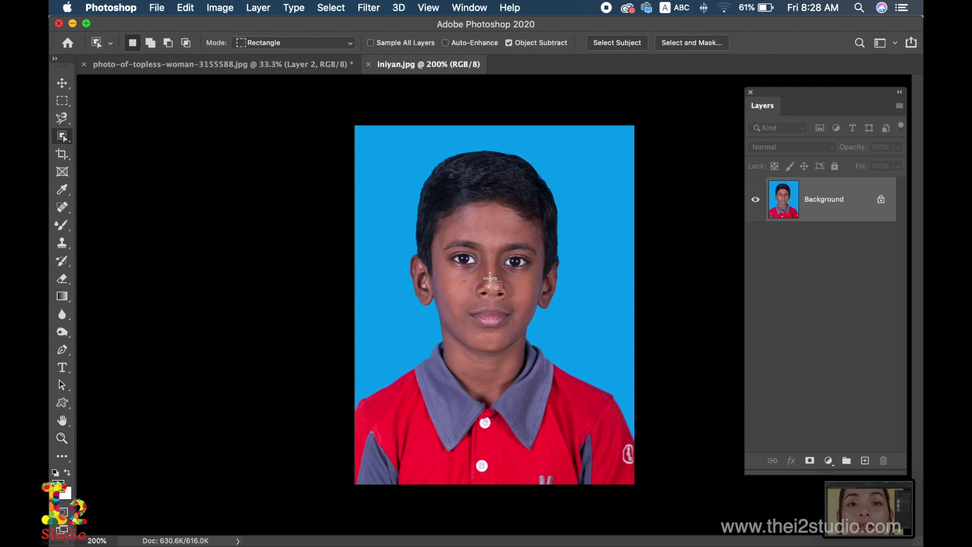
click(628, 46)
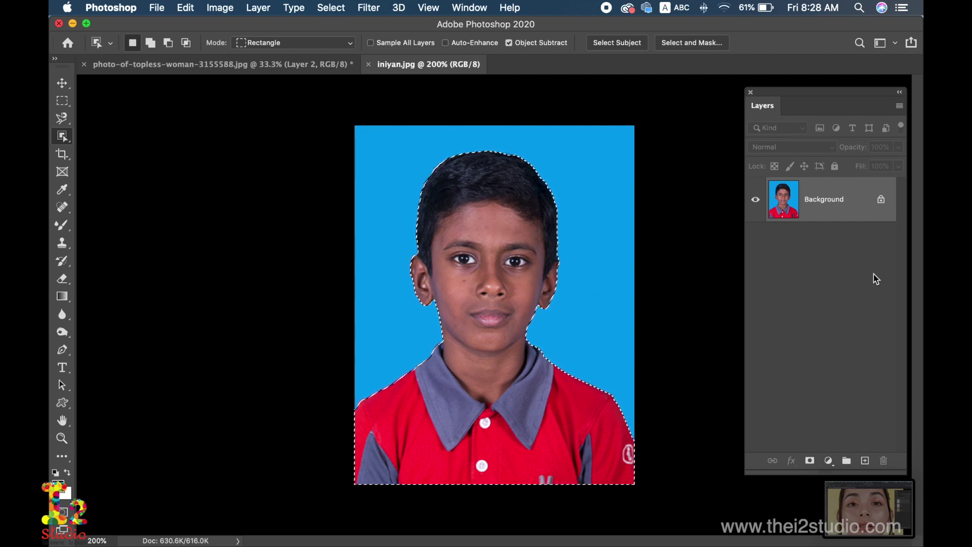
Try black and then white fills on the selected boy, undoing each
key(alt+BackSpace)
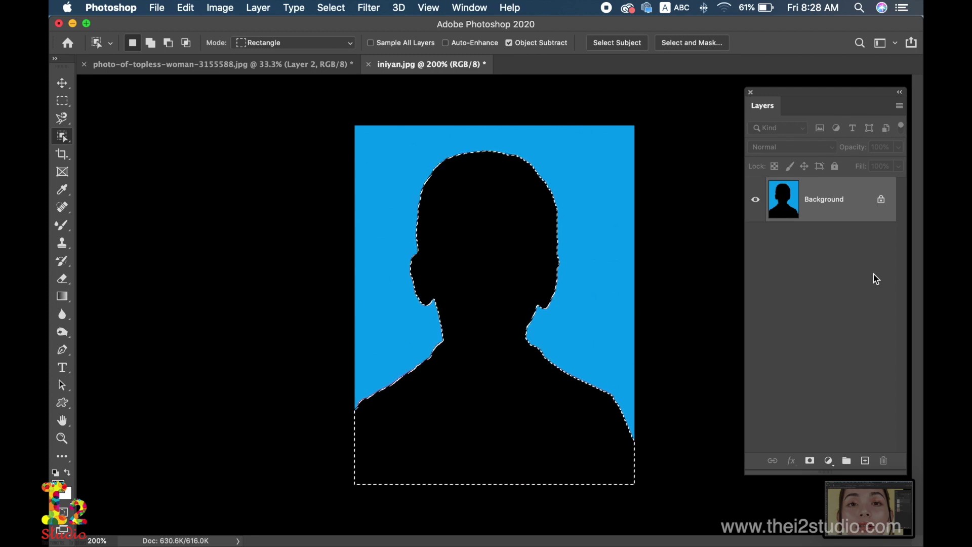
key(super+z)
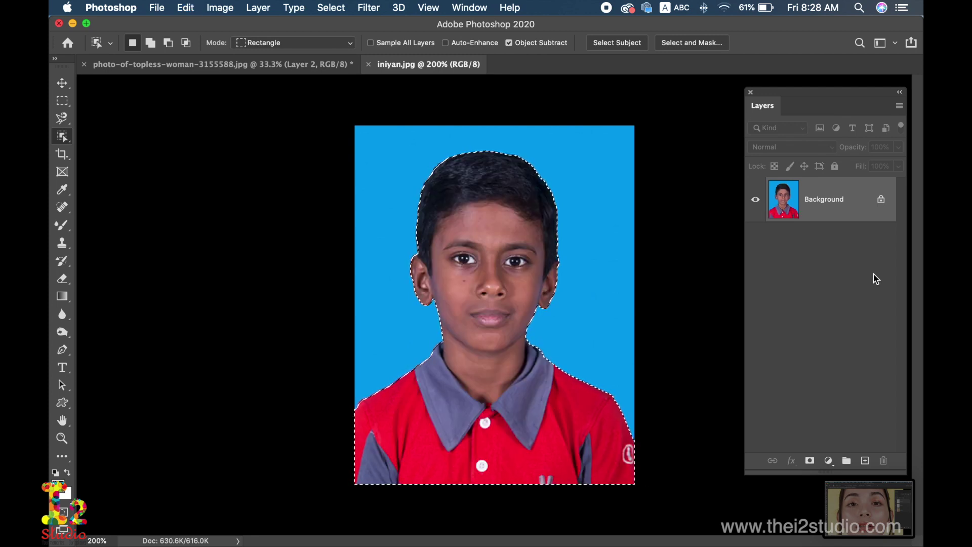
click(68, 474)
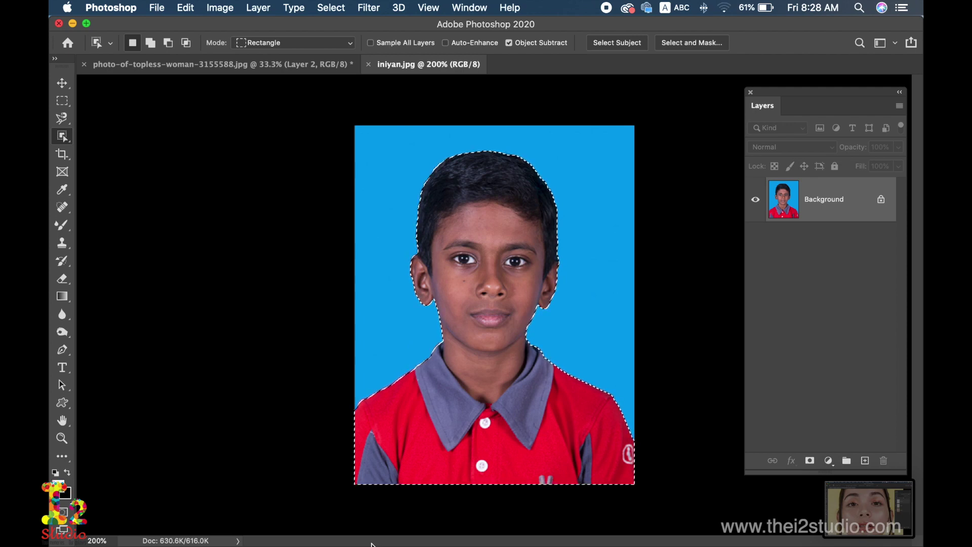
key(super+BackSpace)
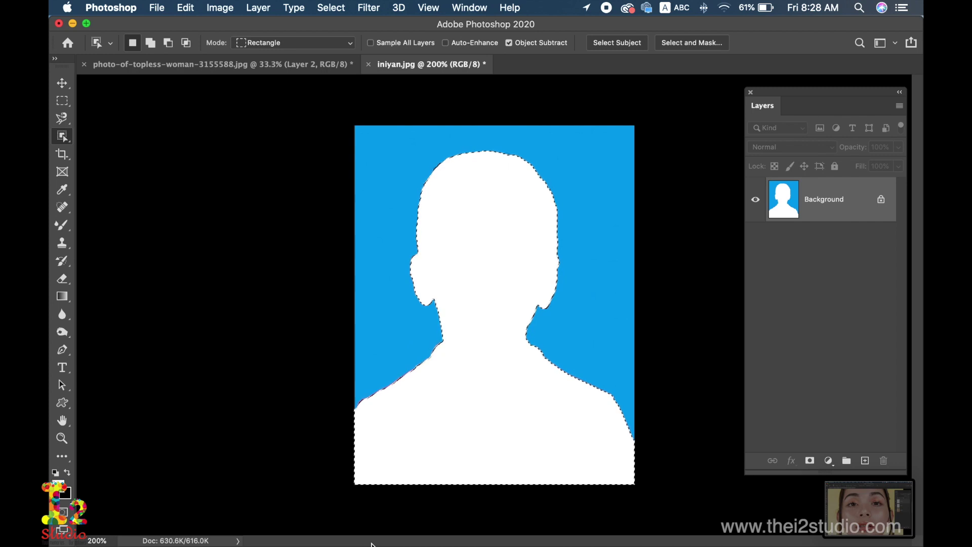
key(super+z)
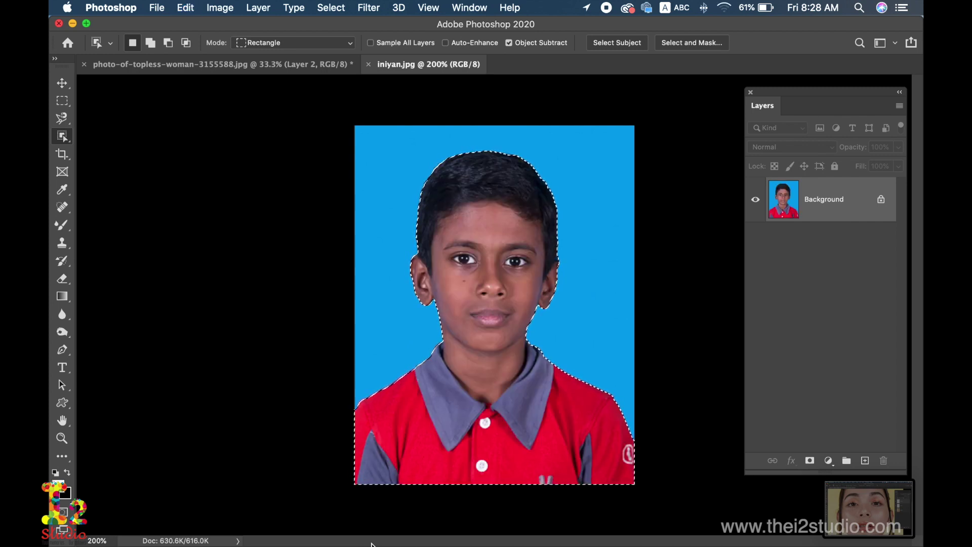
Invert to the blue background, fill it white, deselect, and zoom to 300% to inspect
key(shift+super+i)
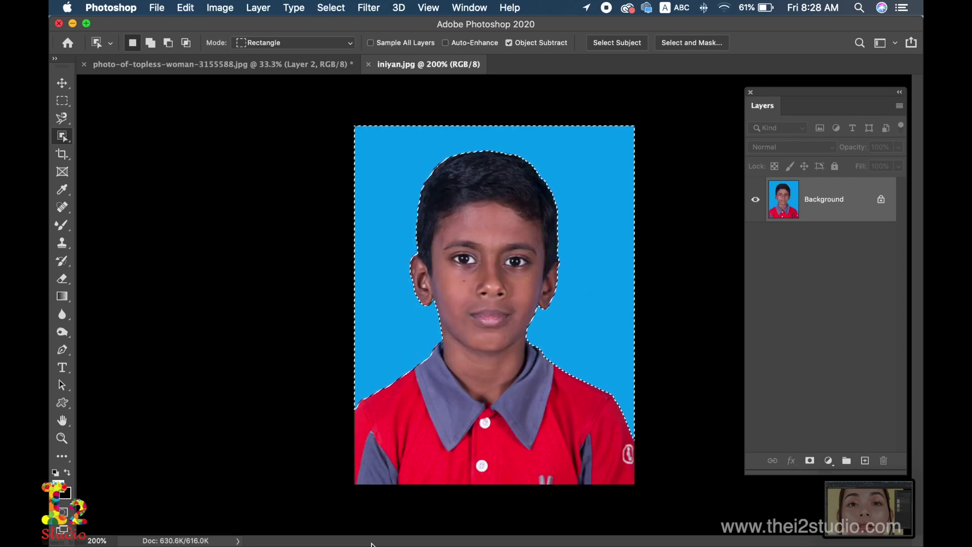
key(super+BackSpace)
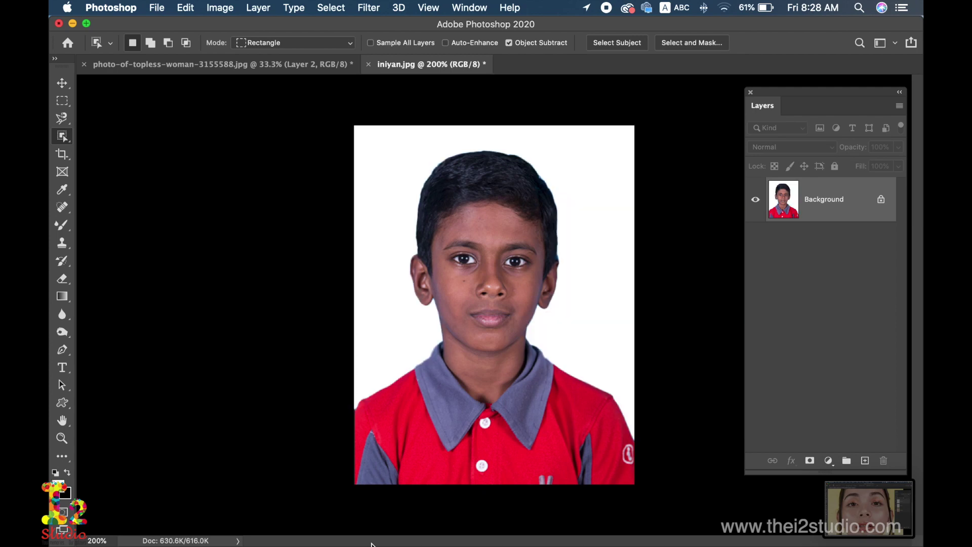
key(super+d)
key(z)
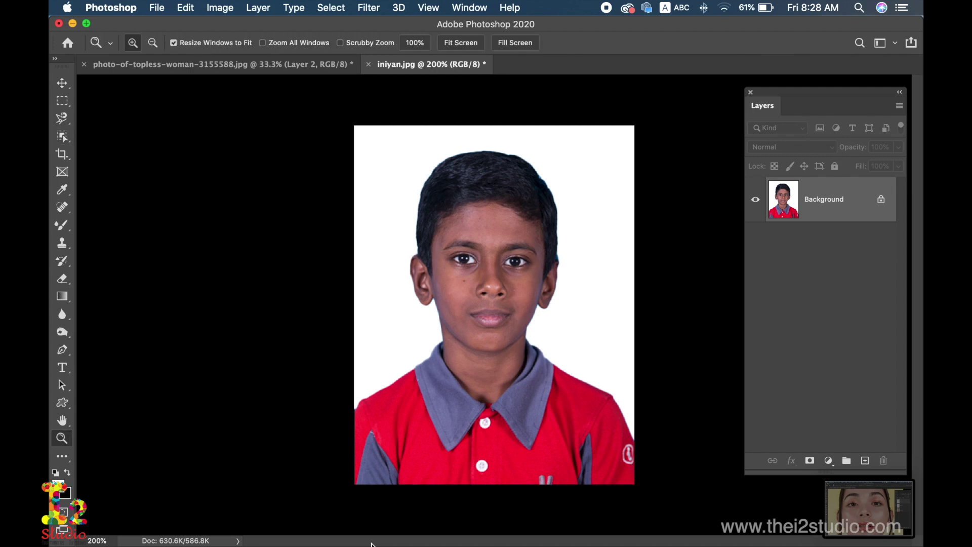
click(460, 336)
click(461, 336)
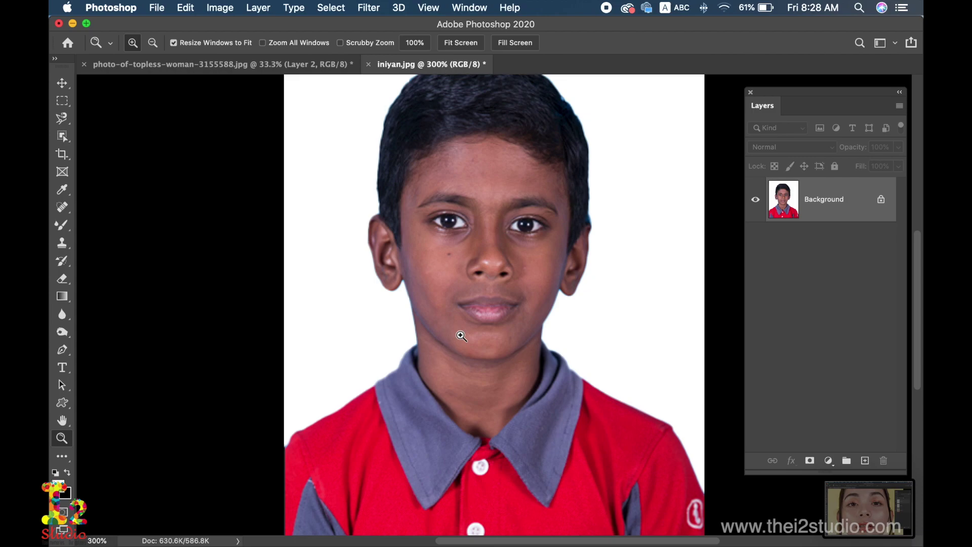
key(super+z)
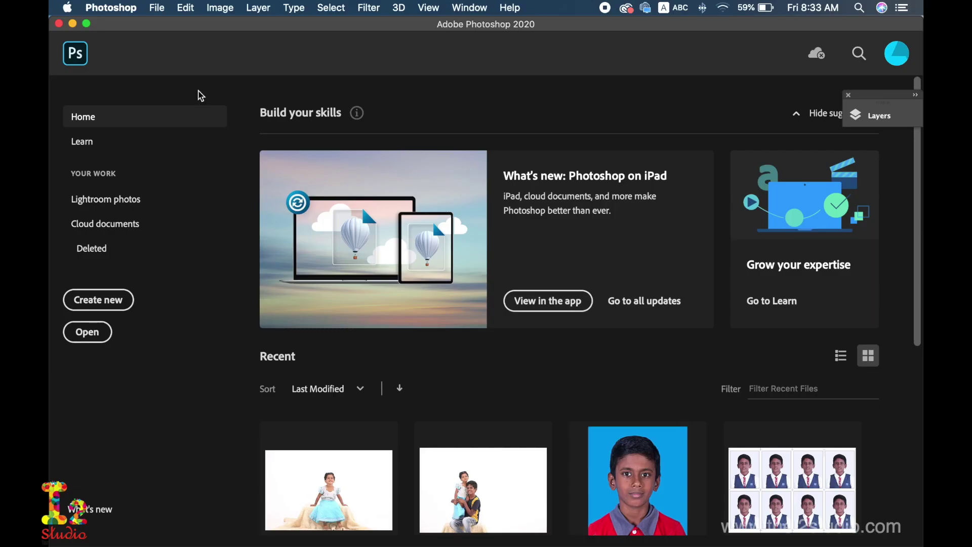
Open OZ3A0285.JPG, the girl on the rug, from File > Open
click(165, 5)
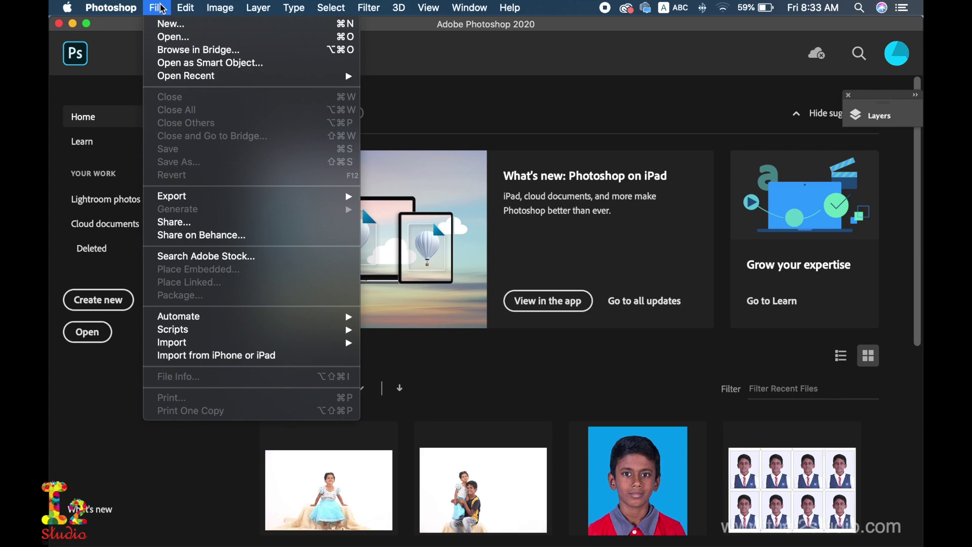
click(172, 38)
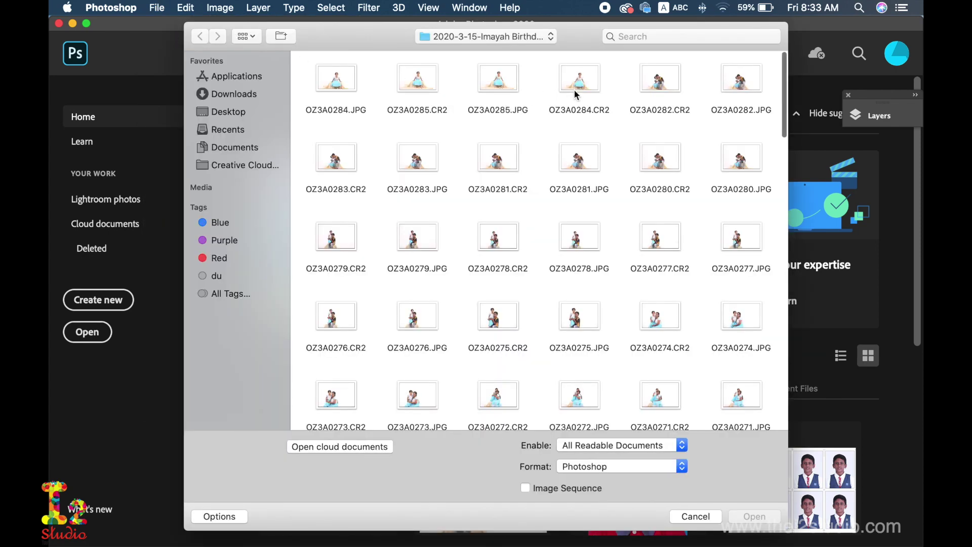
click(498, 78)
click(755, 517)
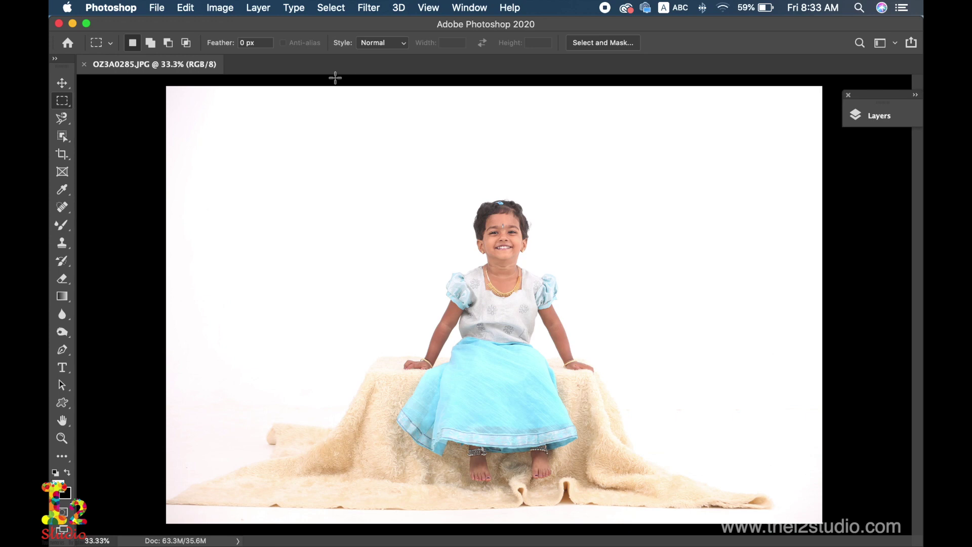
click(220, 9)
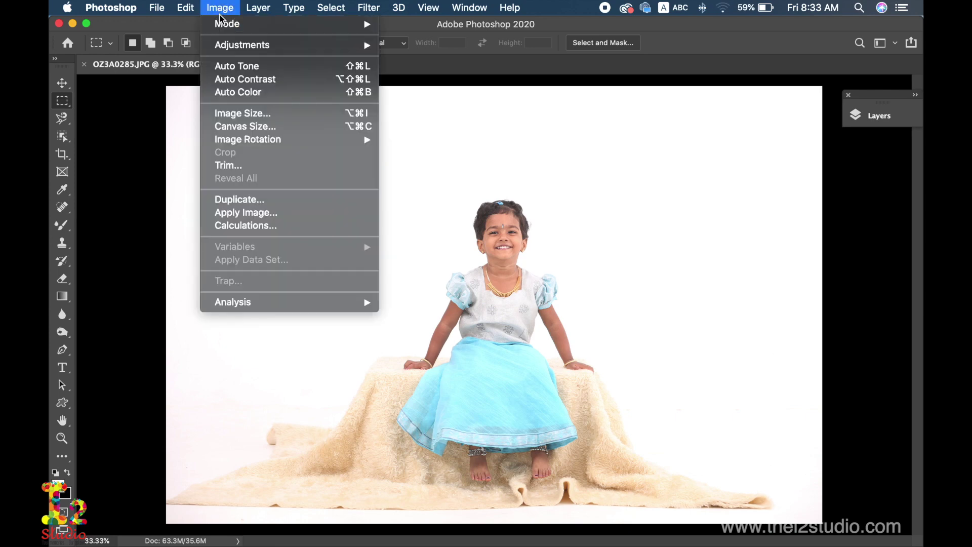
click(258, 113)
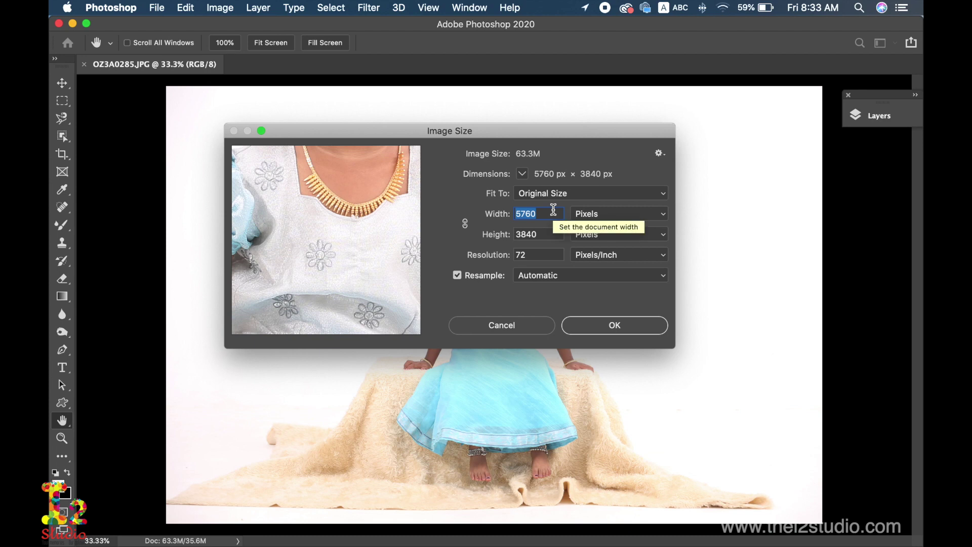
text(1500)
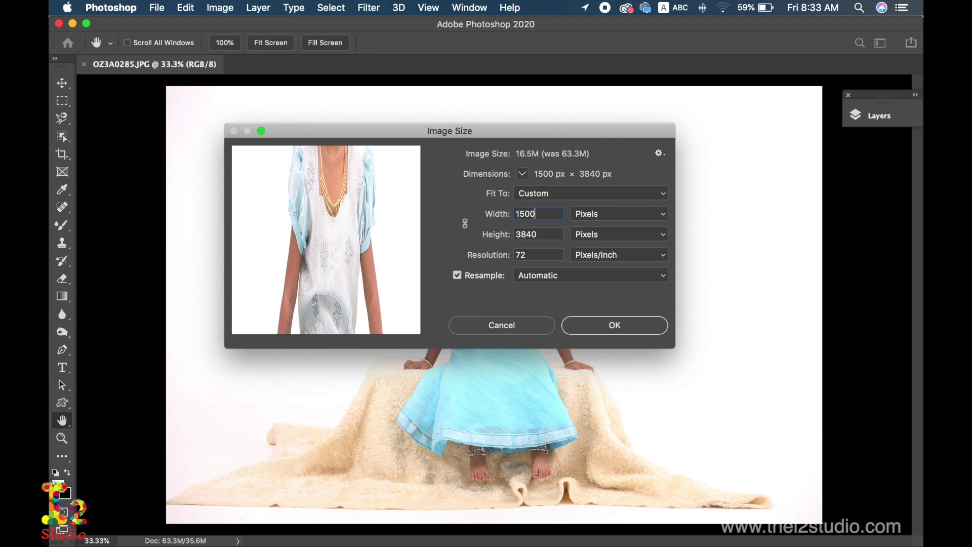
drag(357, 219, 359, 377)
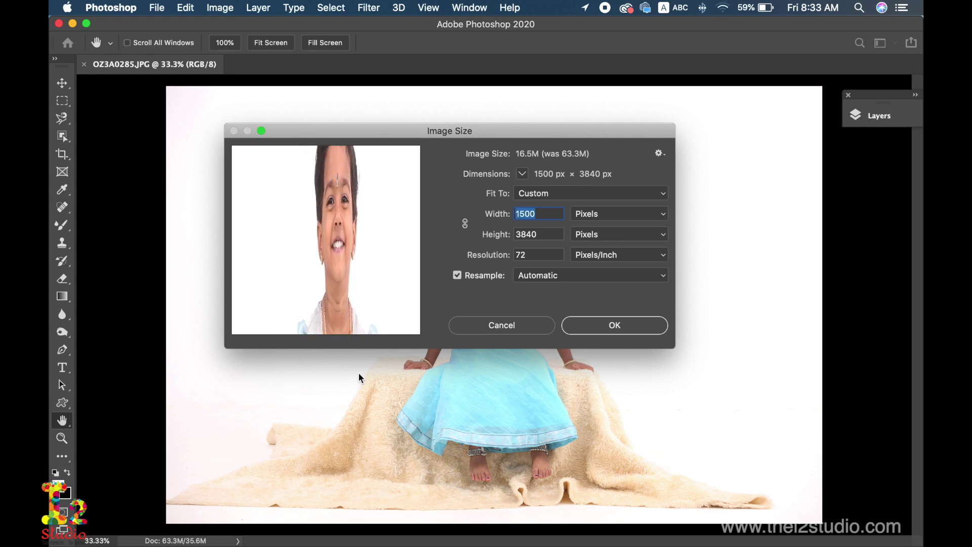
click(602, 329)
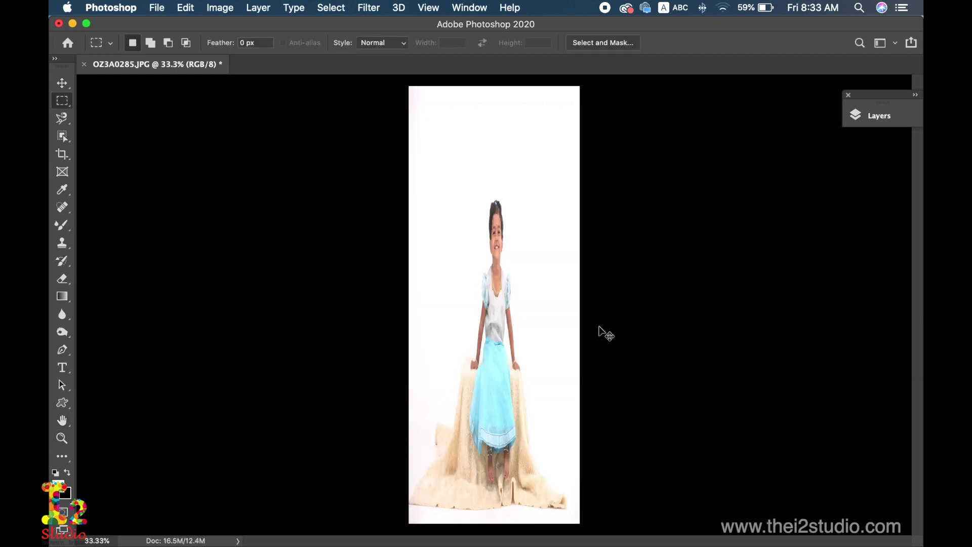
key(super+z)
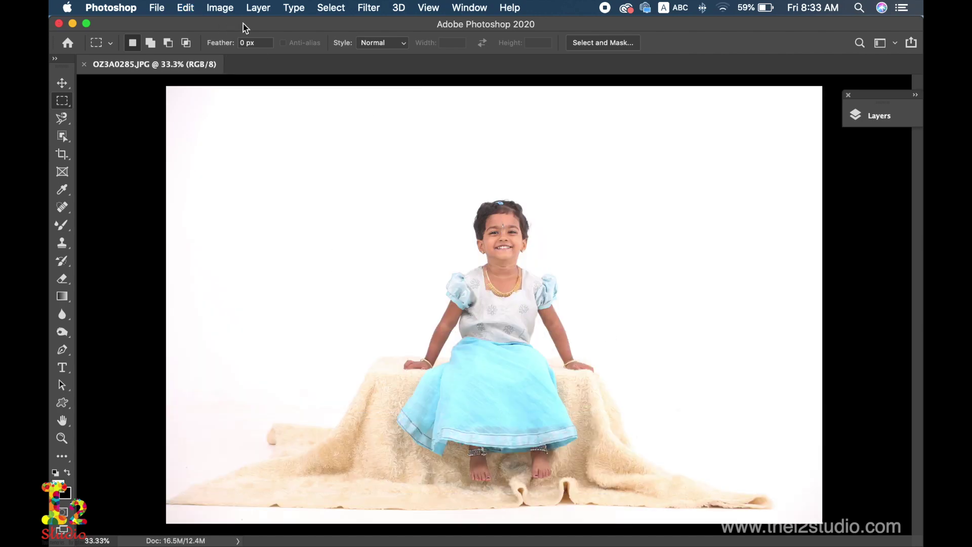
click(220, 8)
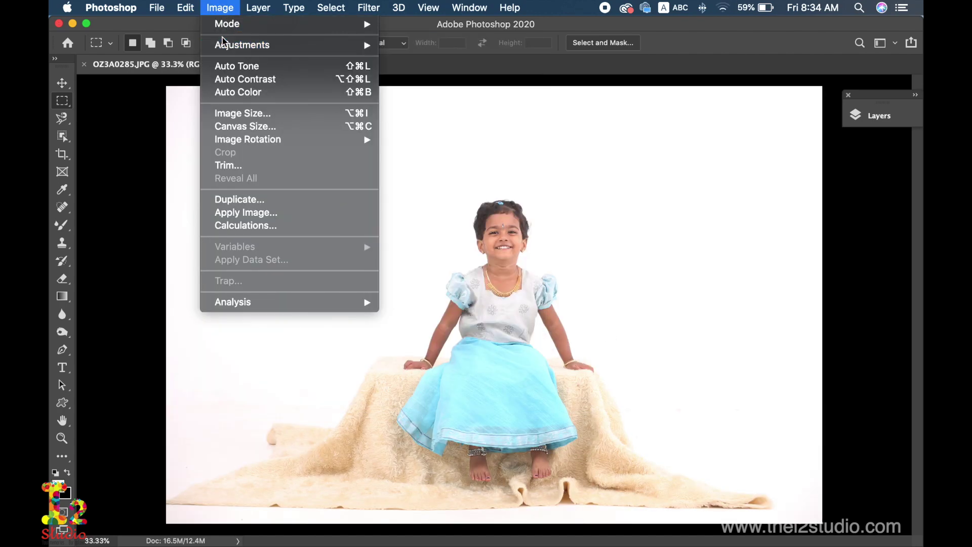
click(245, 116)
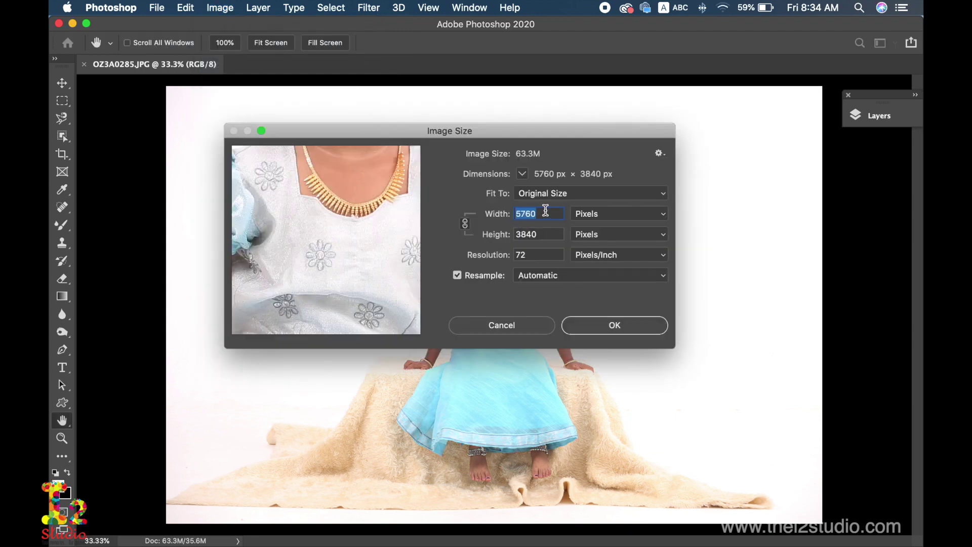
text(1500)
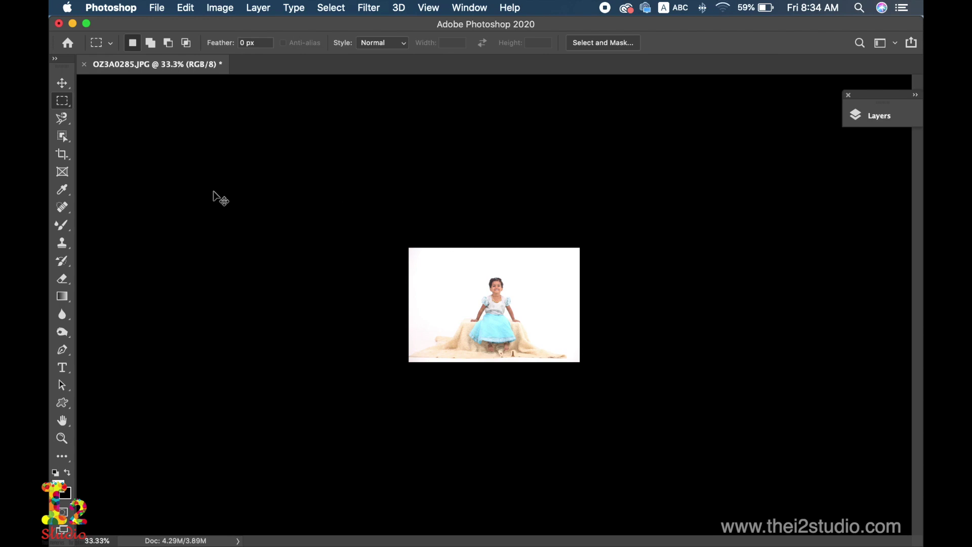
key(super+z)
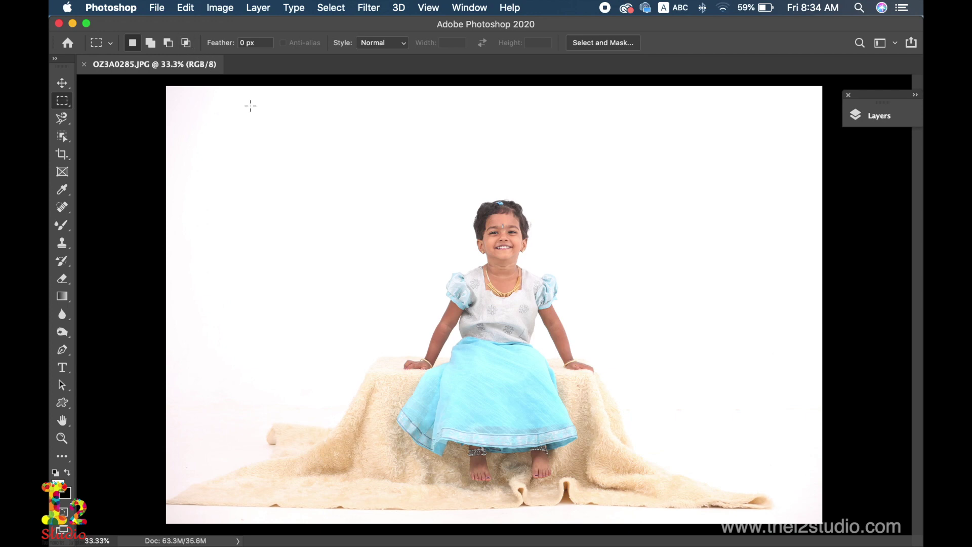
click(158, 8)
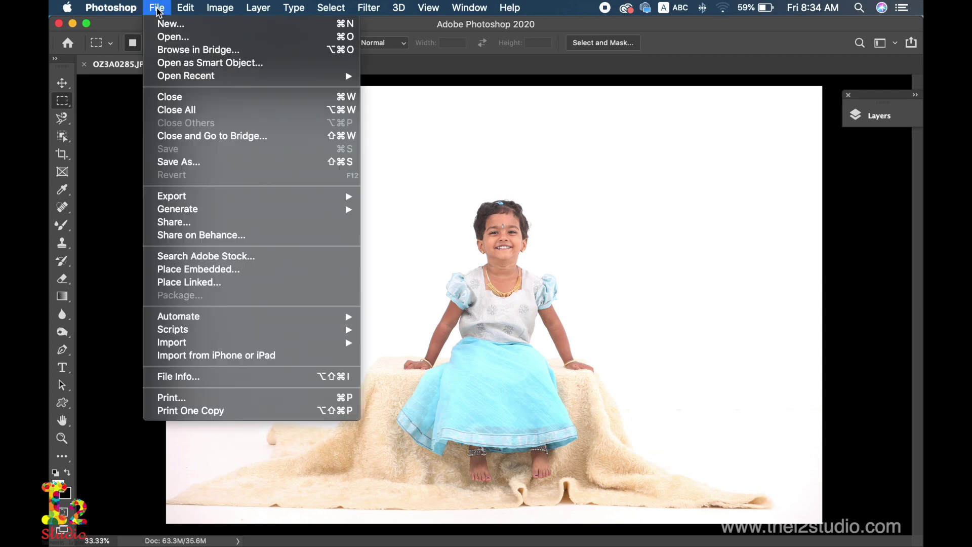
mouse_move(222, 198)
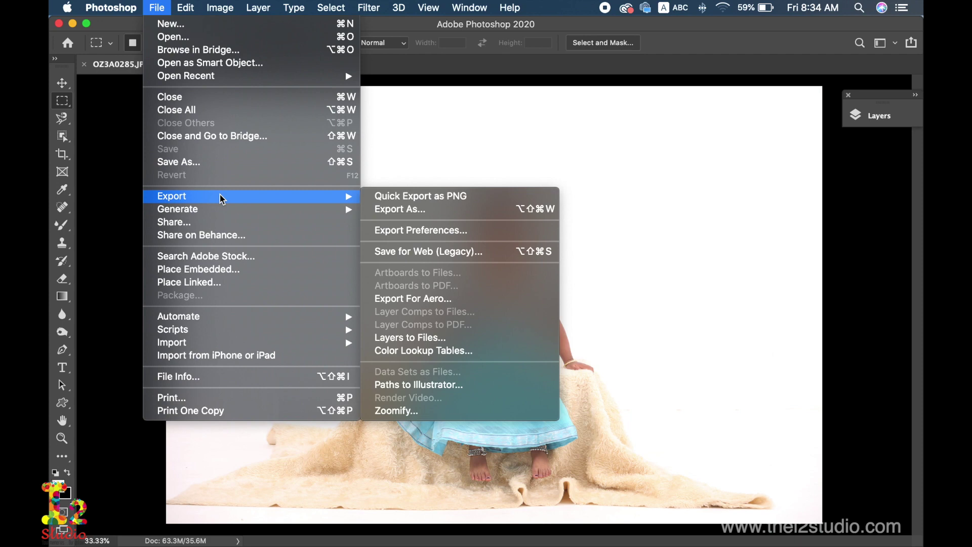
click(438, 251)
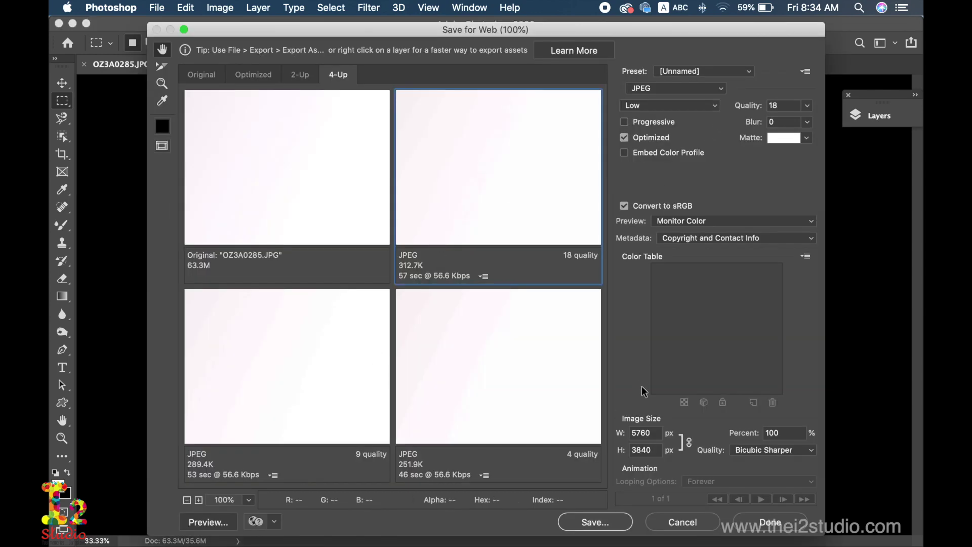
drag(655, 437, 608, 426)
text(1500)
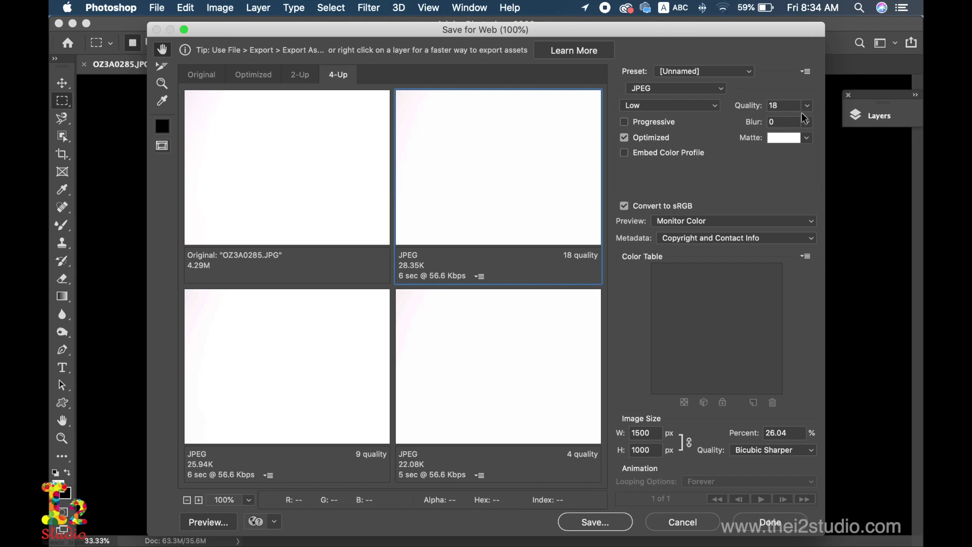
click(807, 106)
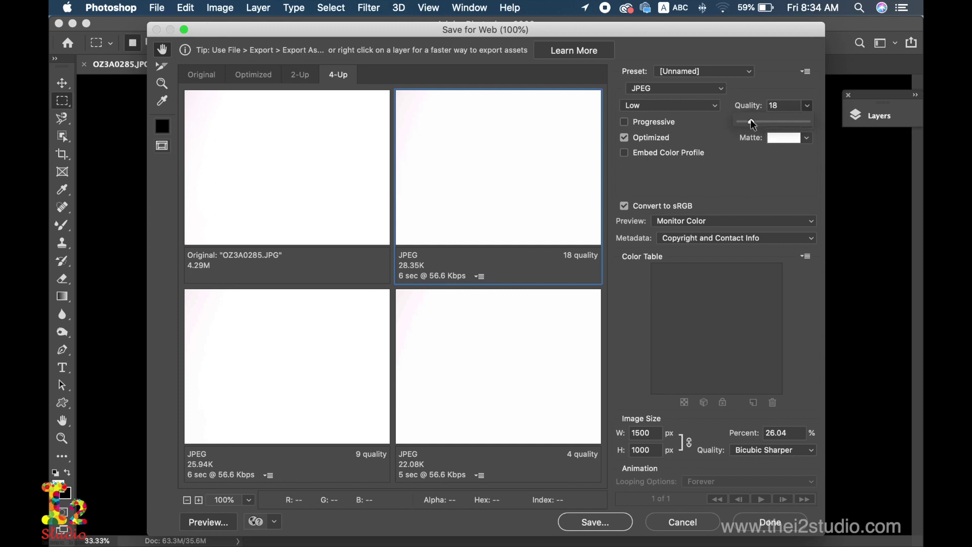
drag(764, 122, 771, 121)
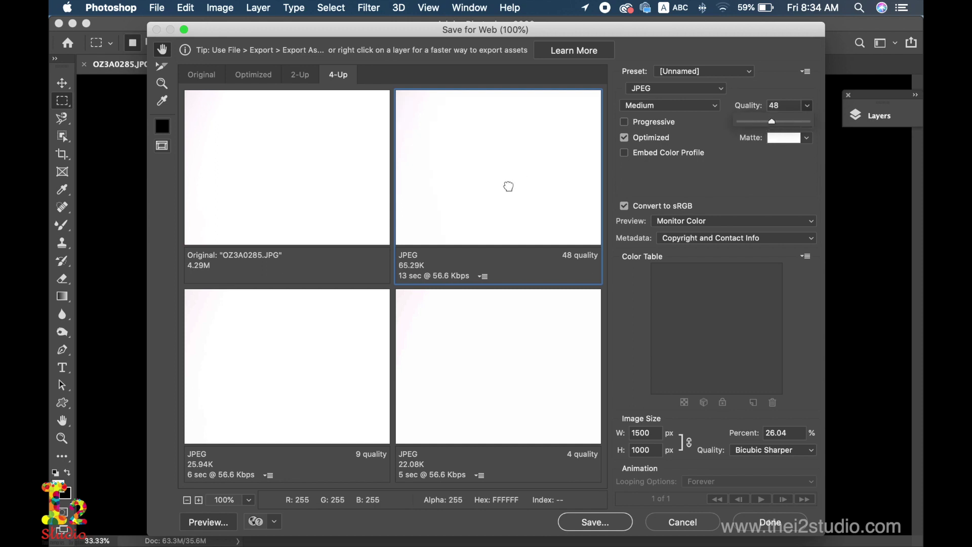
drag(508, 186, 440, 145)
drag(495, 174, 417, 151)
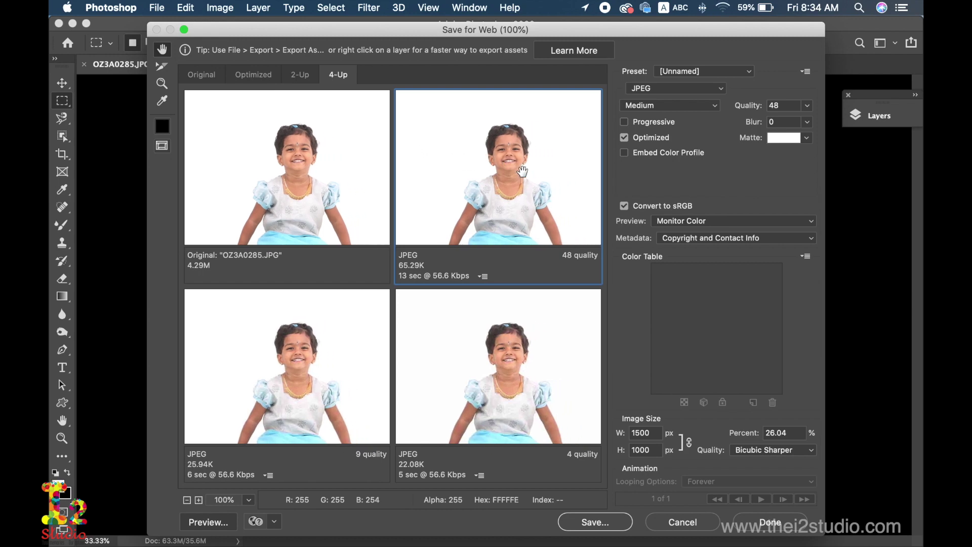
click(808, 106)
drag(771, 123, 796, 121)
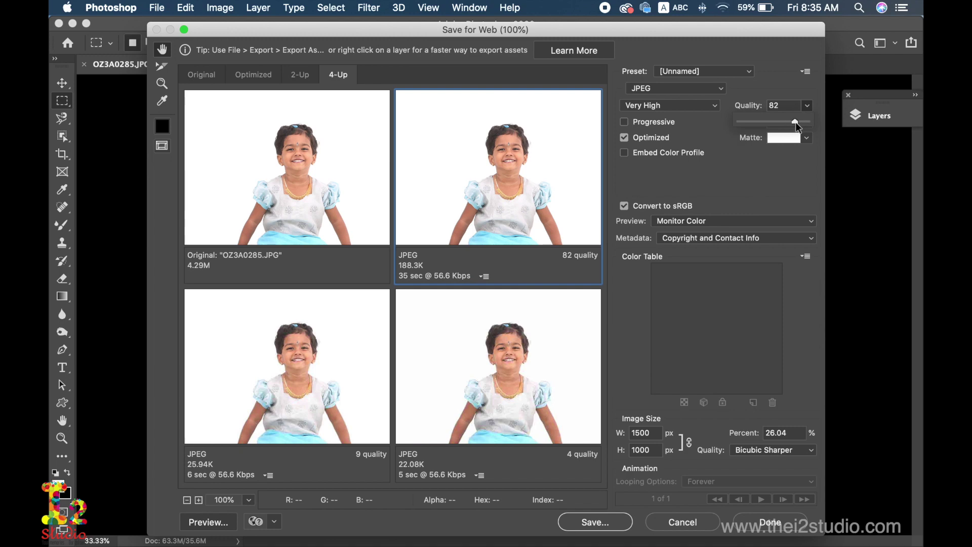
drag(808, 118, 808, 118)
drag(783, 116, 783, 115)
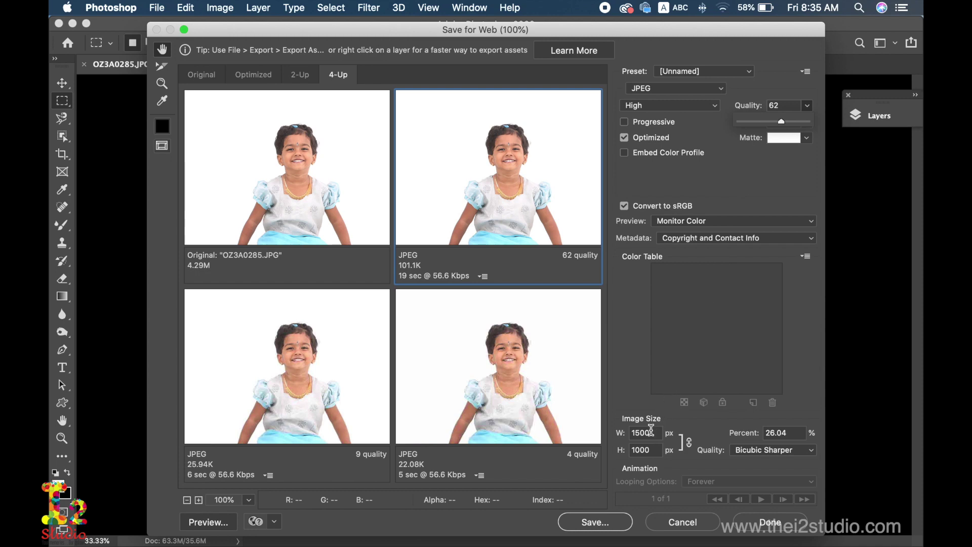
click(651, 430)
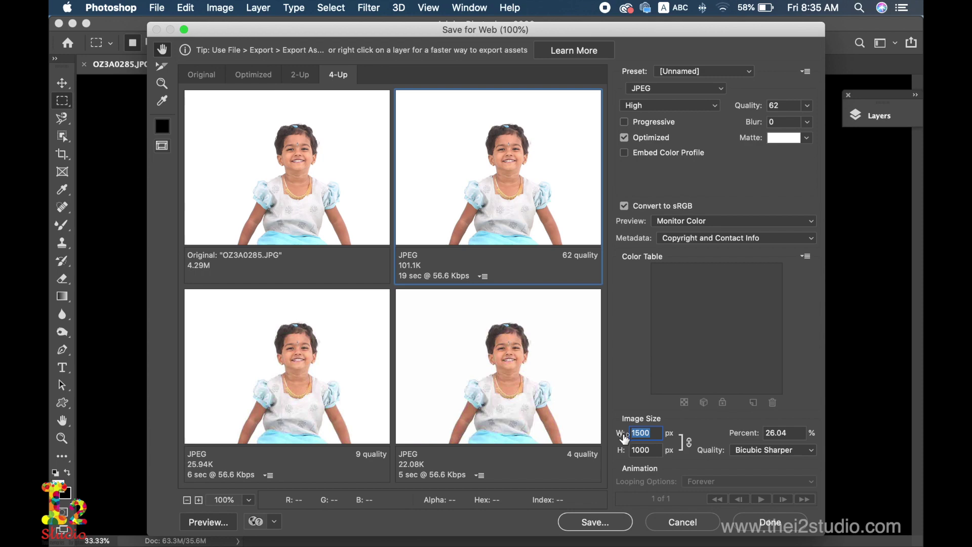
click(689, 527)
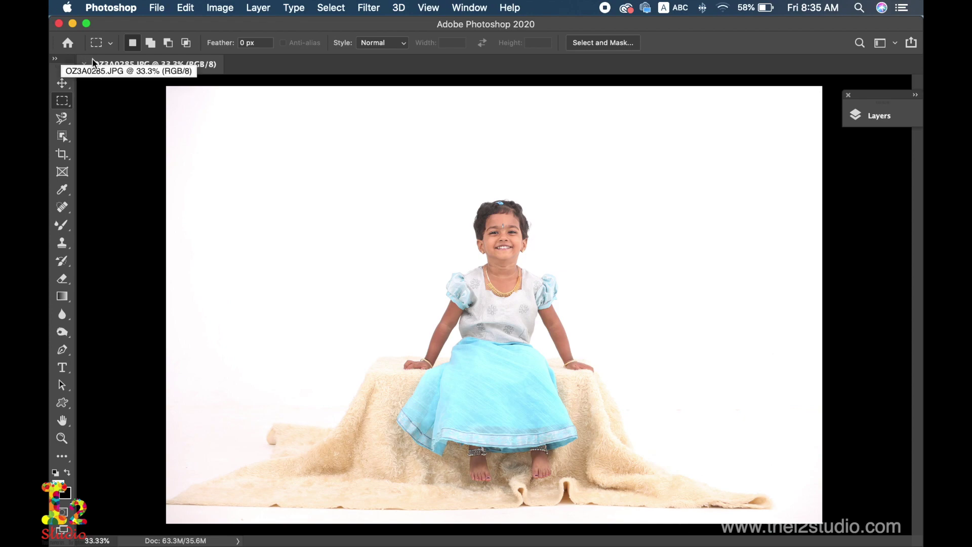
Show the File menu with OZ3A0284.JPG open
key(super+shift+5)
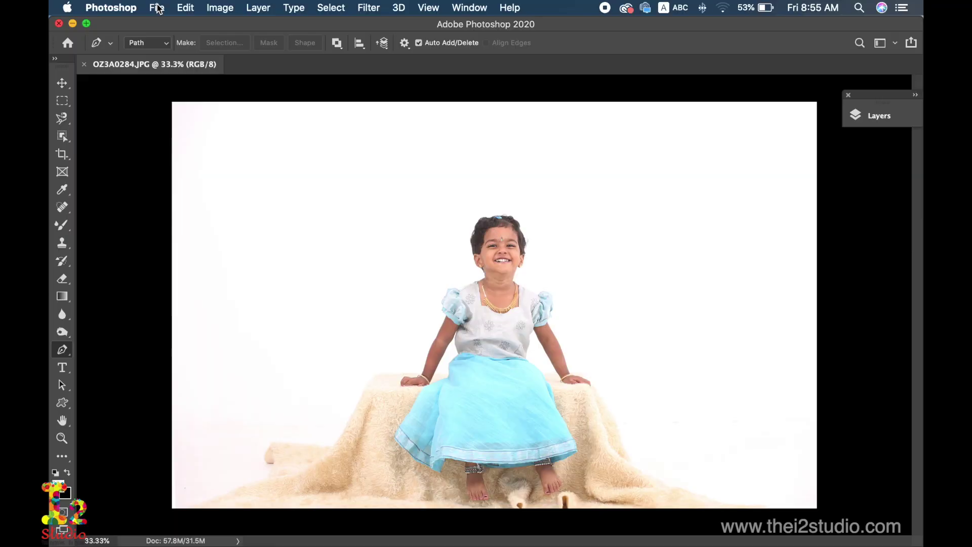
click(158, 8)
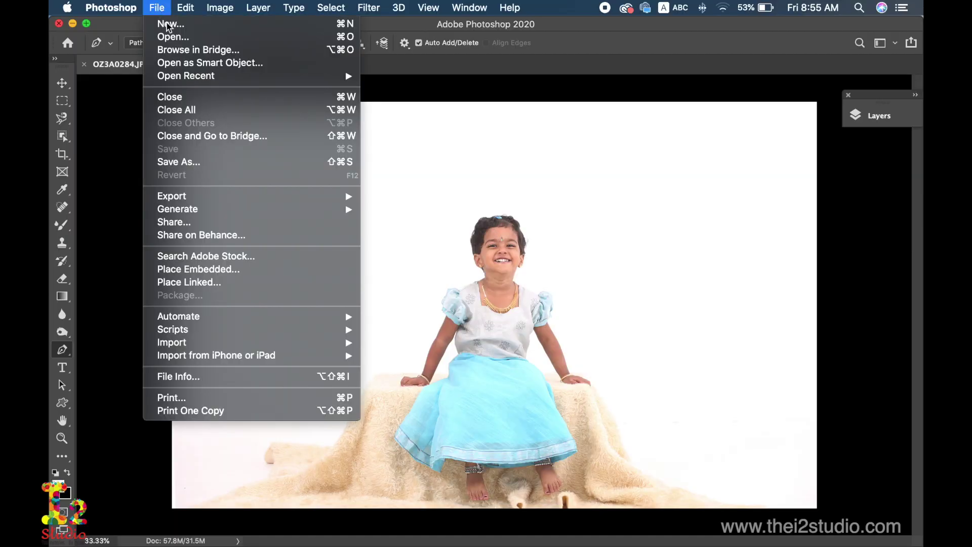
Launch Image Processor and choose the birthday shoot folder in Pictures as the source
mouse_move(247, 330)
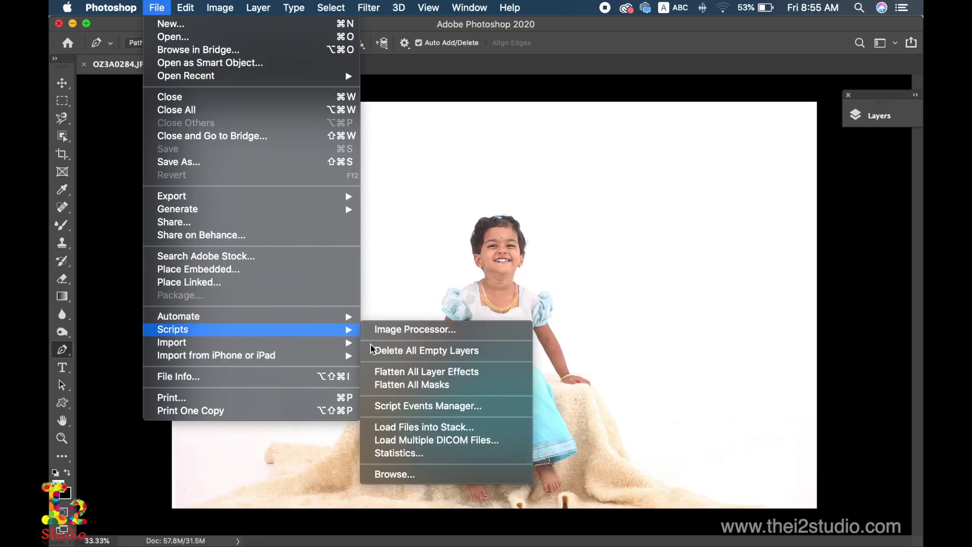
click(427, 329)
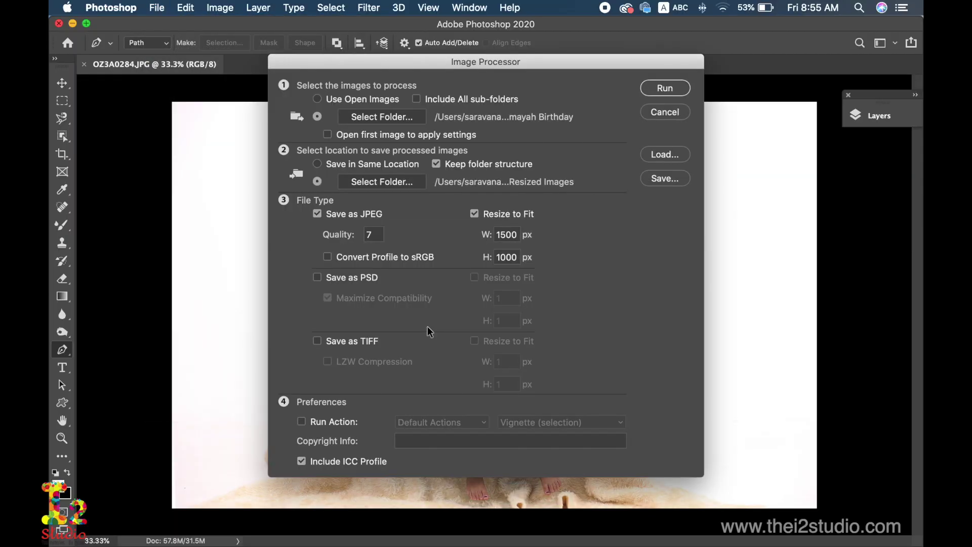
click(381, 117)
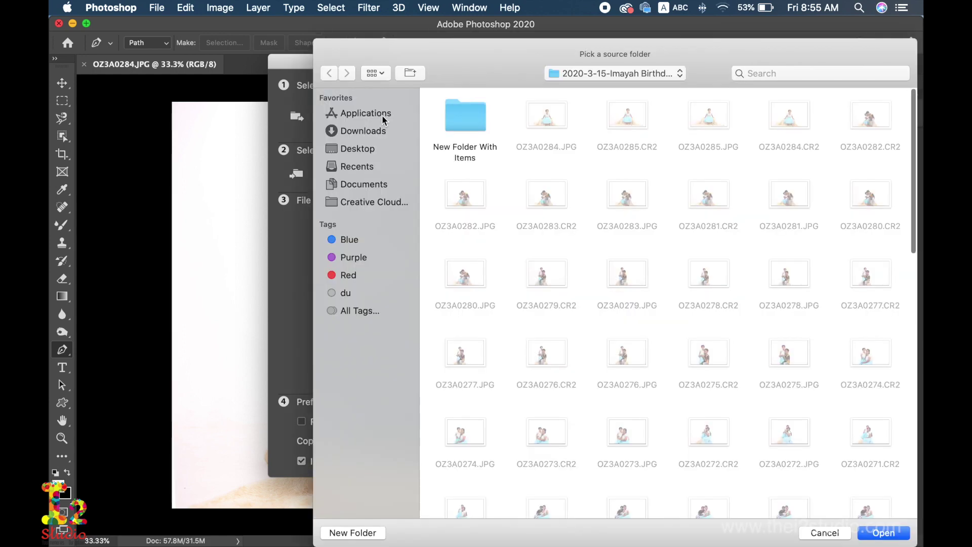
click(654, 74)
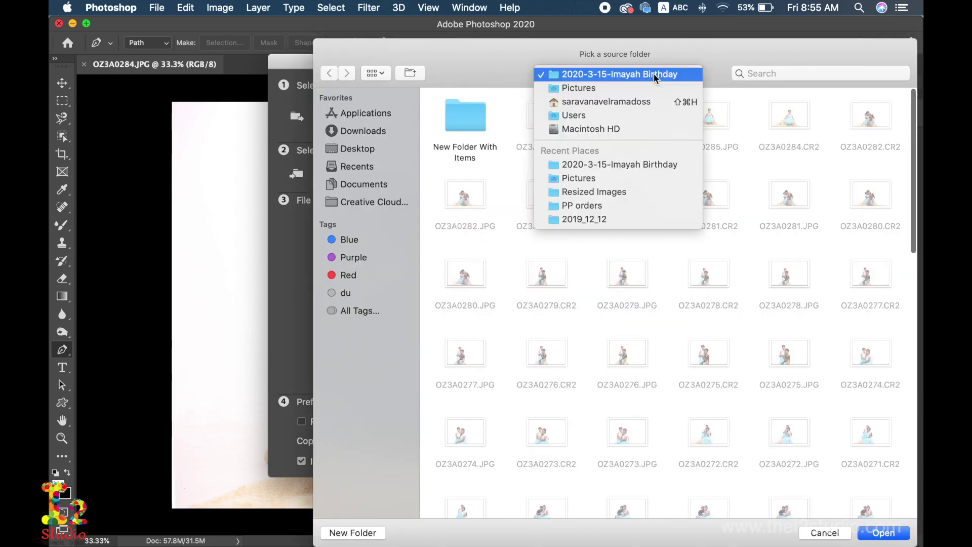
click(629, 88)
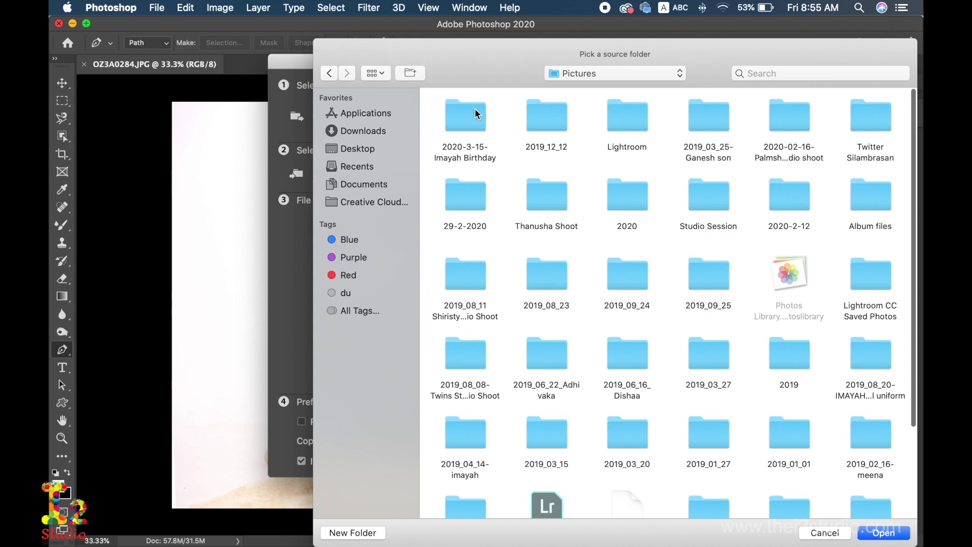
click(469, 107)
click(902, 533)
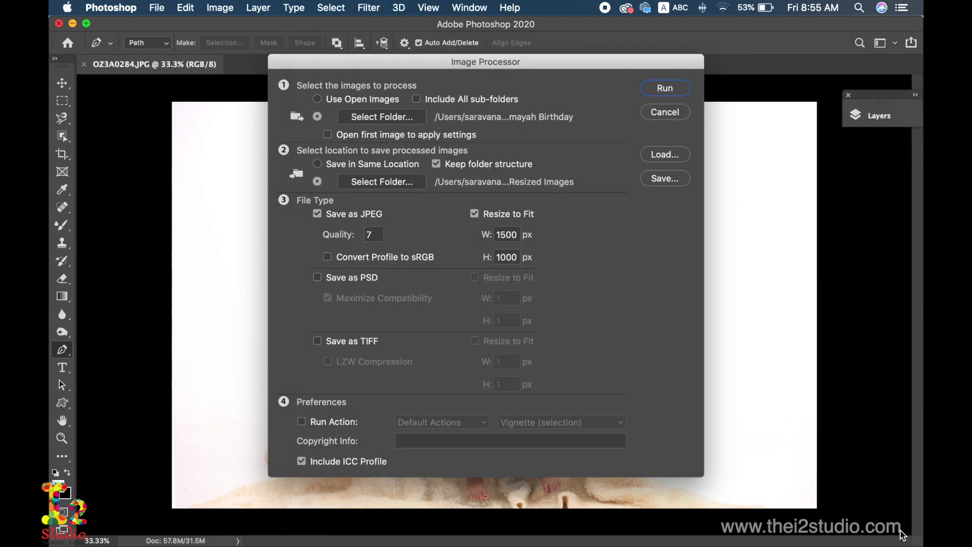
Set Desktop/Resized Images as the destination folder
click(365, 183)
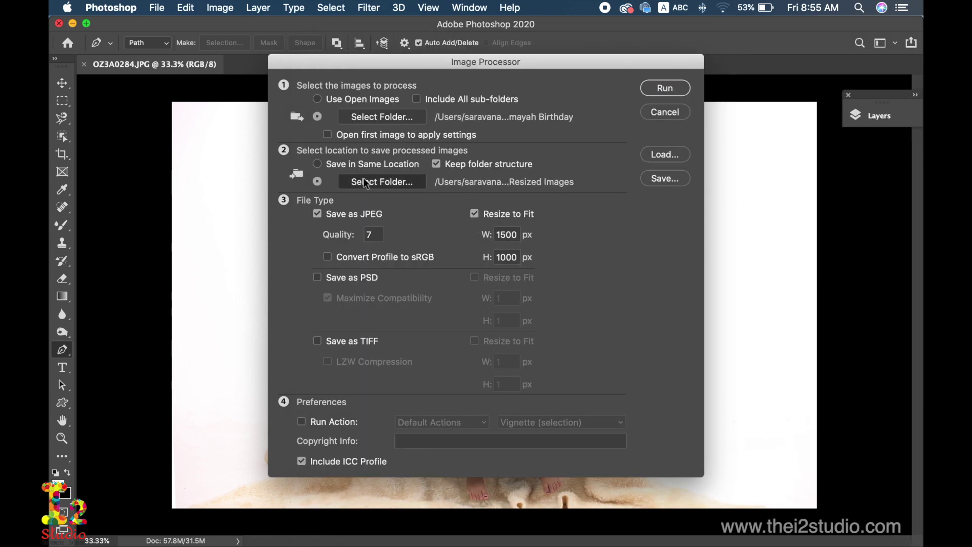
click(365, 151)
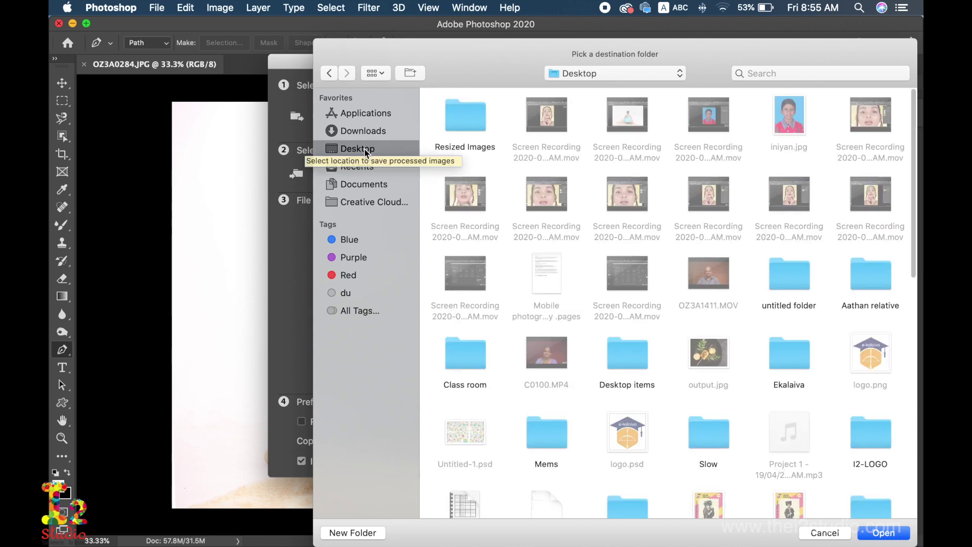
click(454, 109)
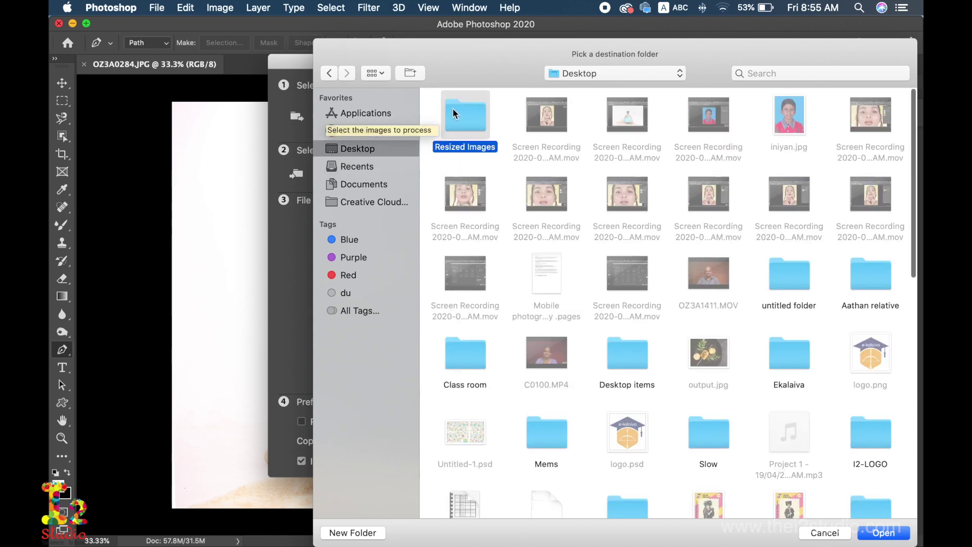
click(884, 534)
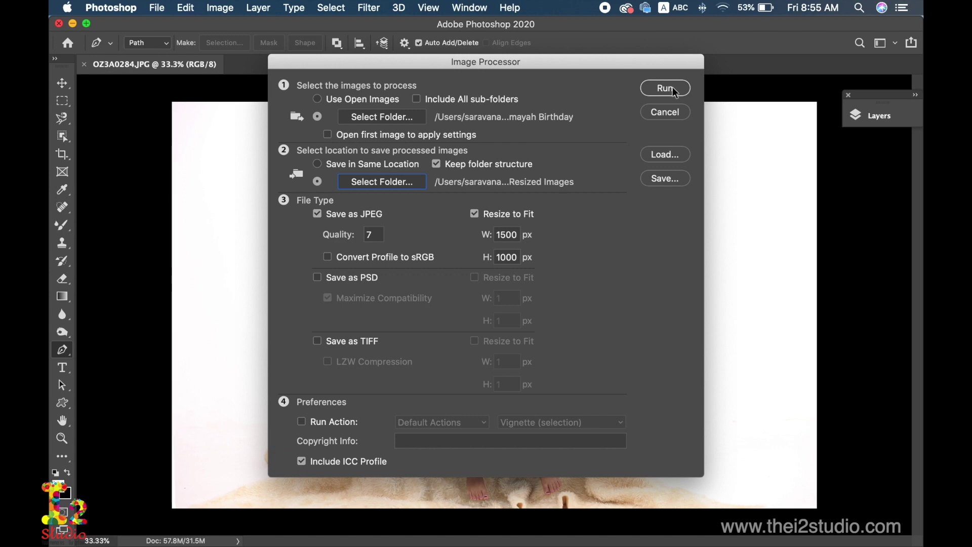
Fit images to 1500 × 1000 px at JPEG quality 6 and run the batch
double_click(501, 234)
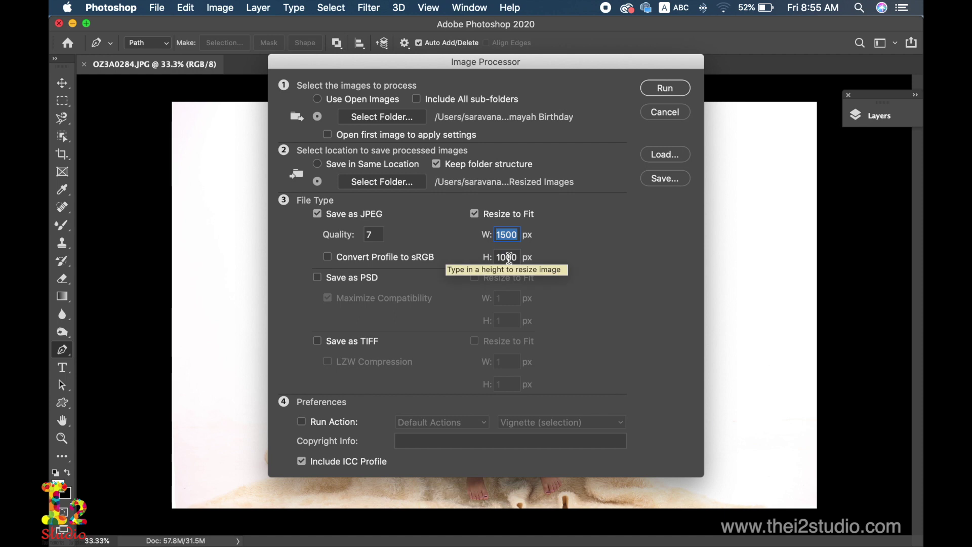
double_click(507, 253)
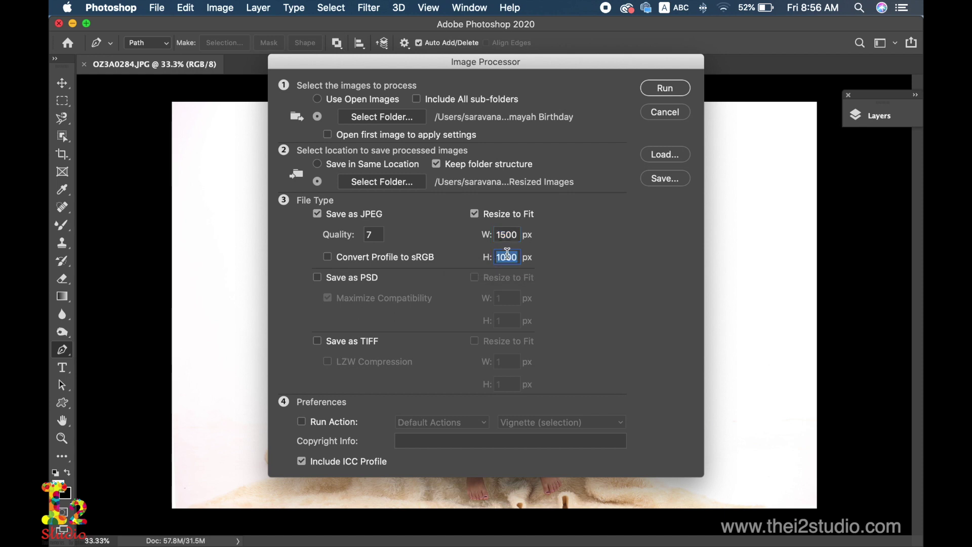
click(374, 233)
double_click(368, 232)
text(6)
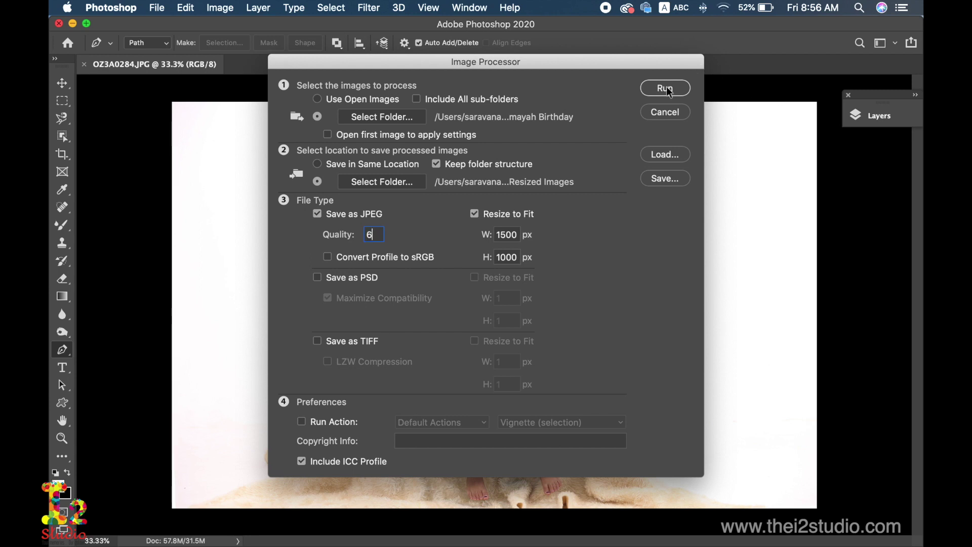
click(665, 87)
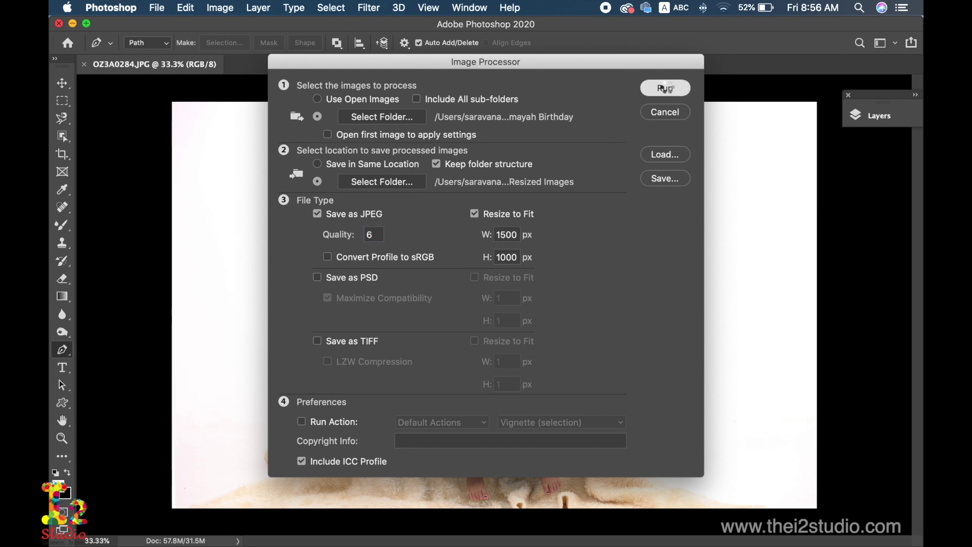